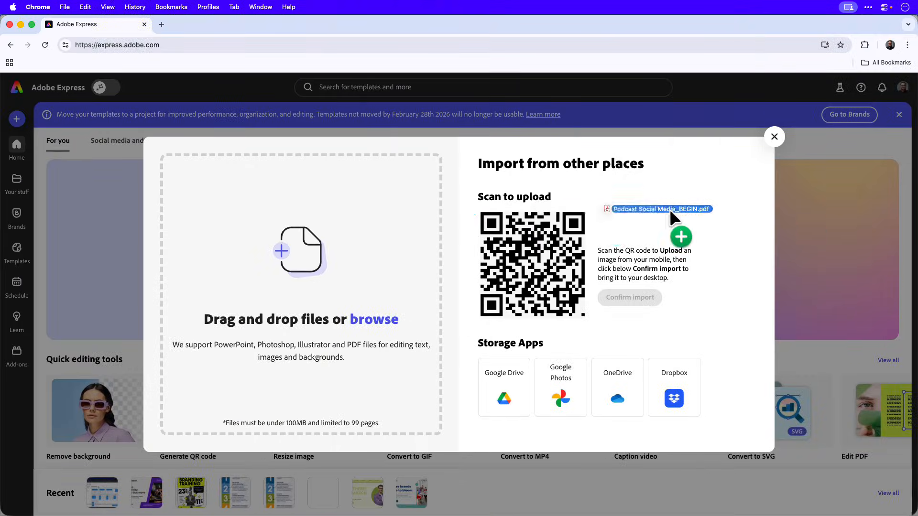
Step: Import Podcast Social Media_BEGIN.pdf, then duplicate and resize it as an Instagram carousel and an Instagram landscape post
{"action": "left_click_drag", "start_coordinate": [670, 207], "coordinate": [324, 247]}
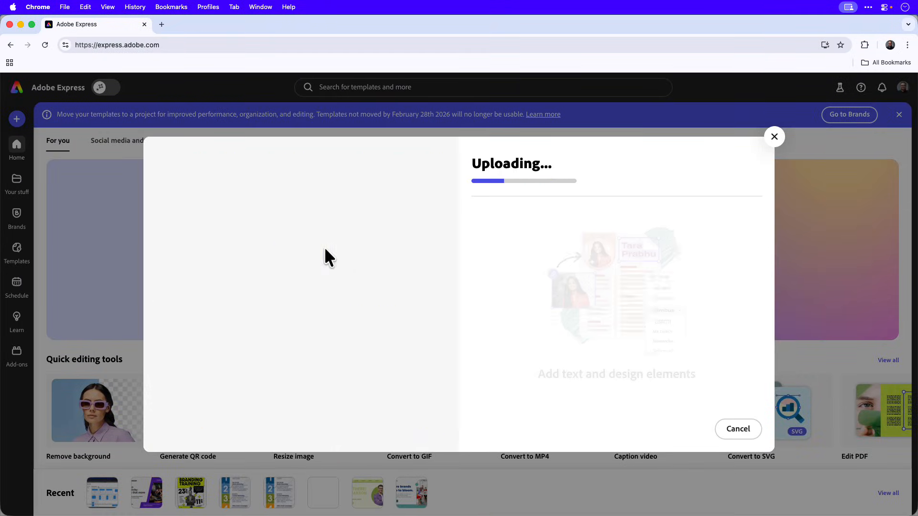
{"action": "left_click", "coordinate": [160, 432]}
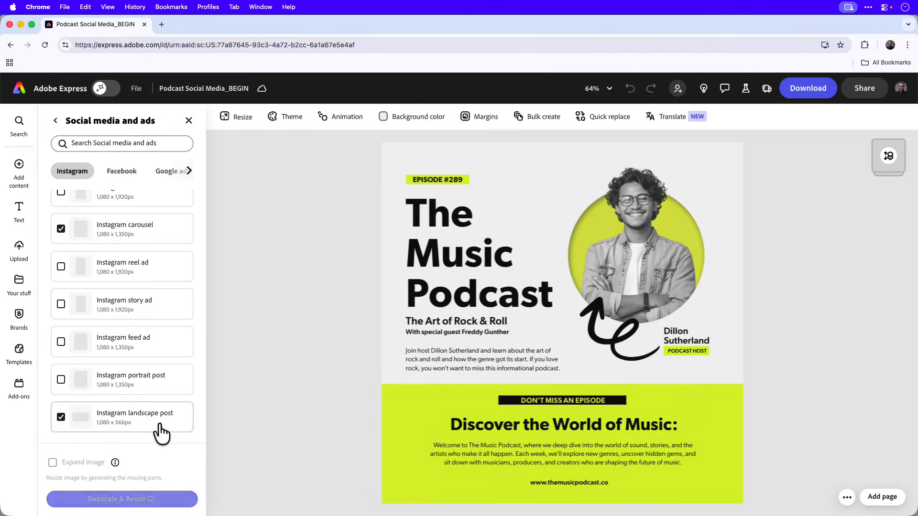
{"action": "left_click", "coordinate": [171, 499]}
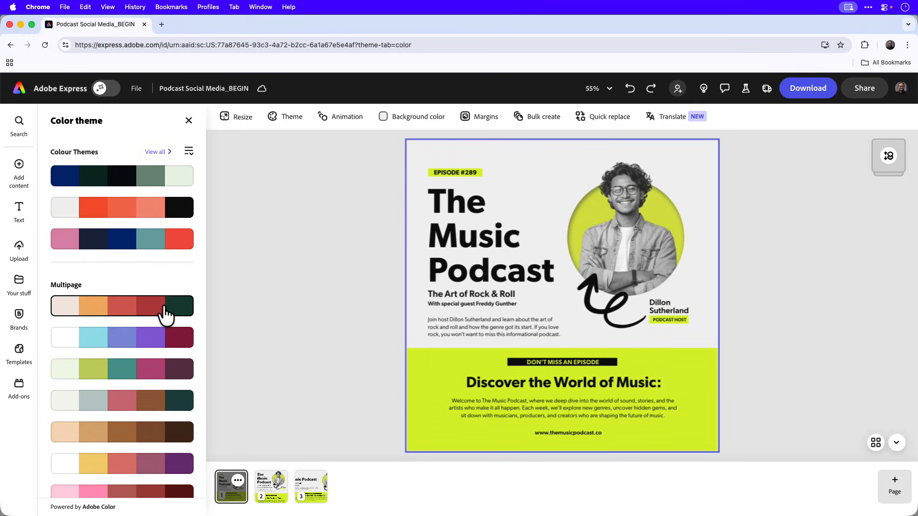
Step: Try the first three Multipage colour themes in turn on page 1 of the podcast design
{"action": "left_click", "coordinate": [164, 313]}
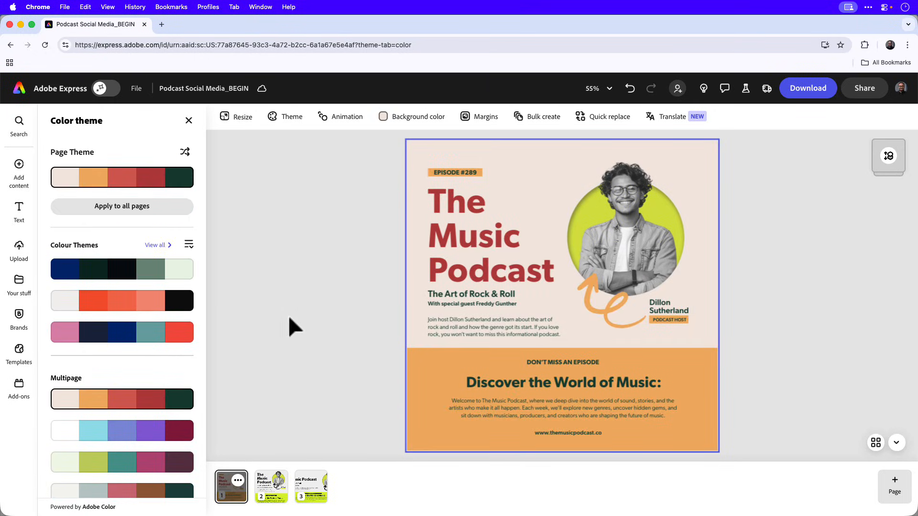
{"action": "scroll", "coordinate": [140, 360], "scroll_direction": "down", "scroll_amount": 3}
{"action": "scroll", "coordinate": [141, 359], "scroll_direction": "down", "scroll_amount": 1}
{"action": "left_click", "coordinate": [148, 299]}
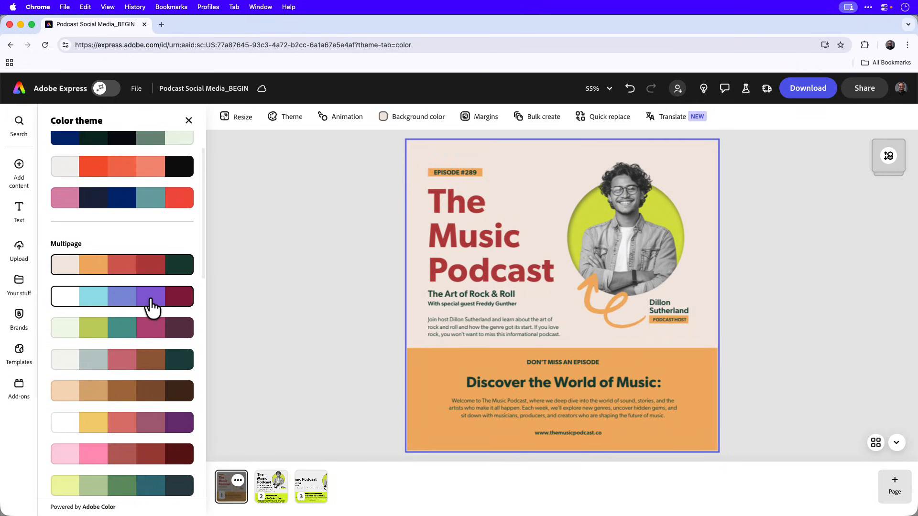
{"action": "left_click", "coordinate": [144, 328]}
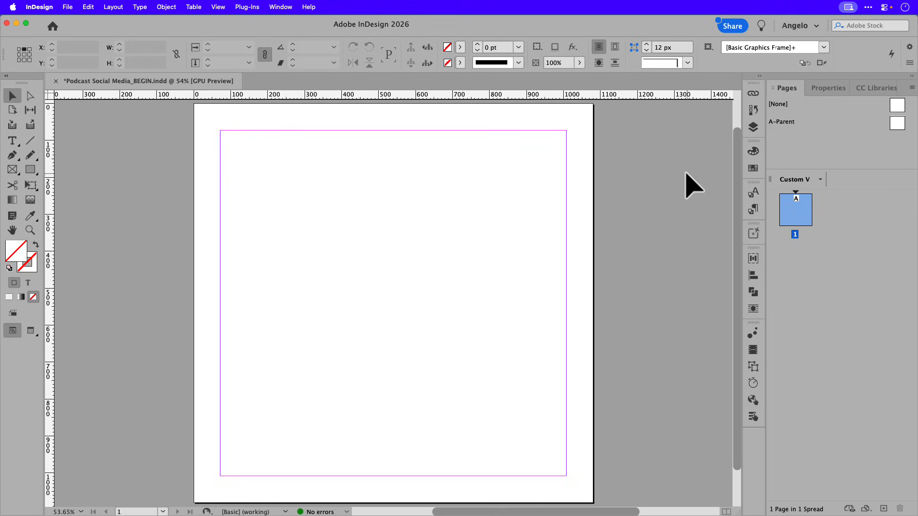
Step: In InDesign, add a 1080 by 1080 px rectangle frame on the Background layer and align it to the page edges
{"action": "left_click", "coordinate": [864, 90]}
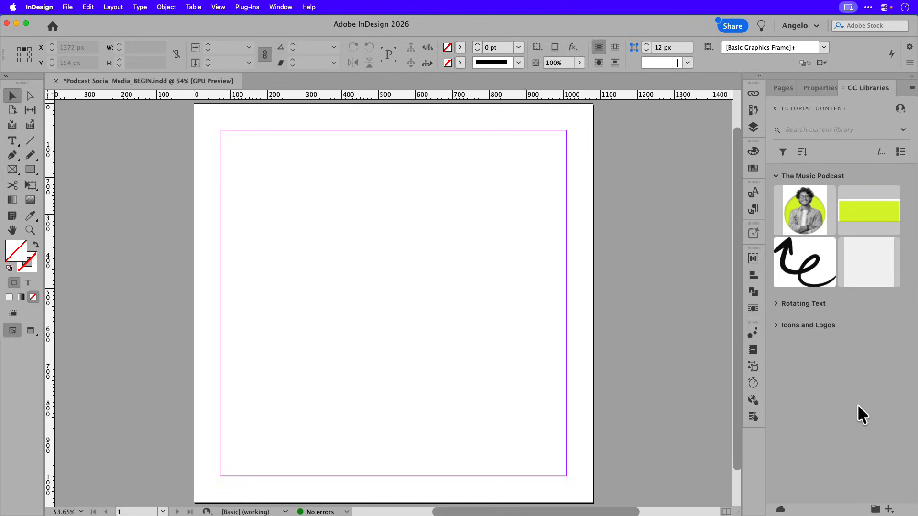
{"action": "left_click", "coordinate": [752, 127]}
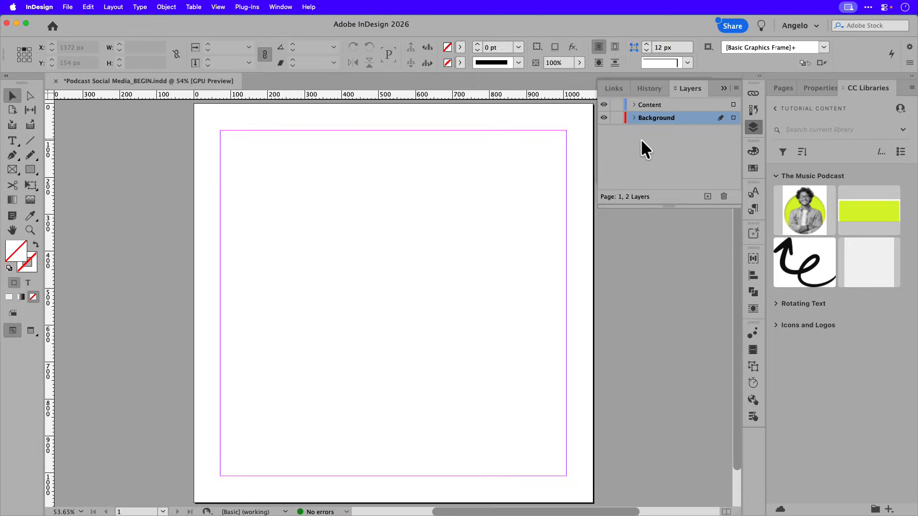
{"action": "left_click", "coordinate": [14, 171]}
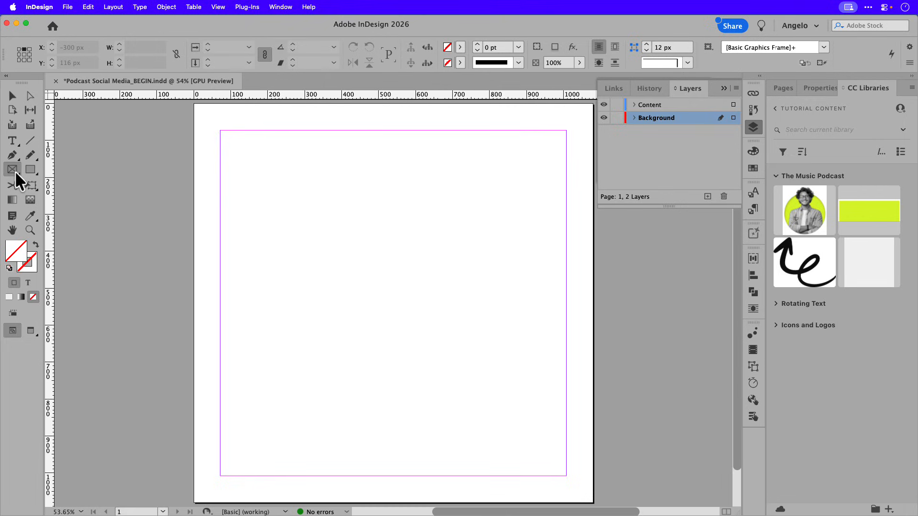
{"action": "left_click", "coordinate": [324, 202]}
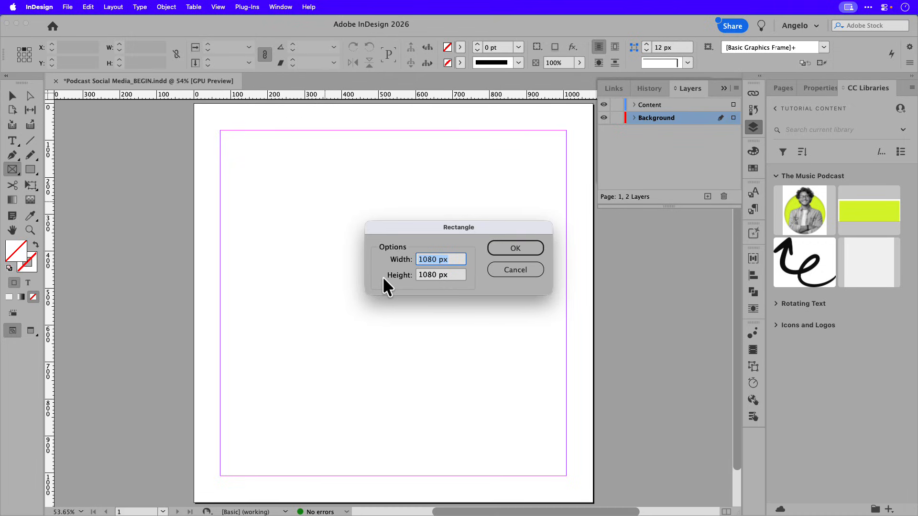
{"action": "left_click", "coordinate": [516, 249]}
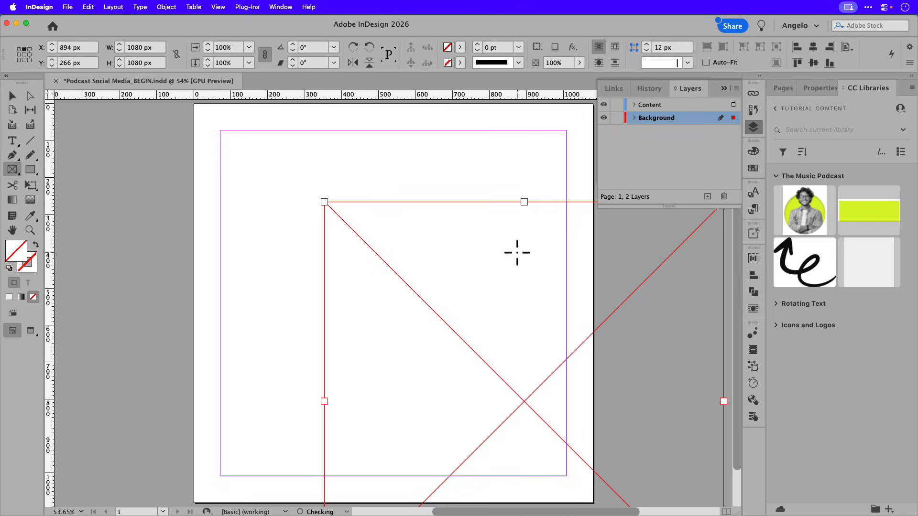
{"action": "key", "text": "v"}
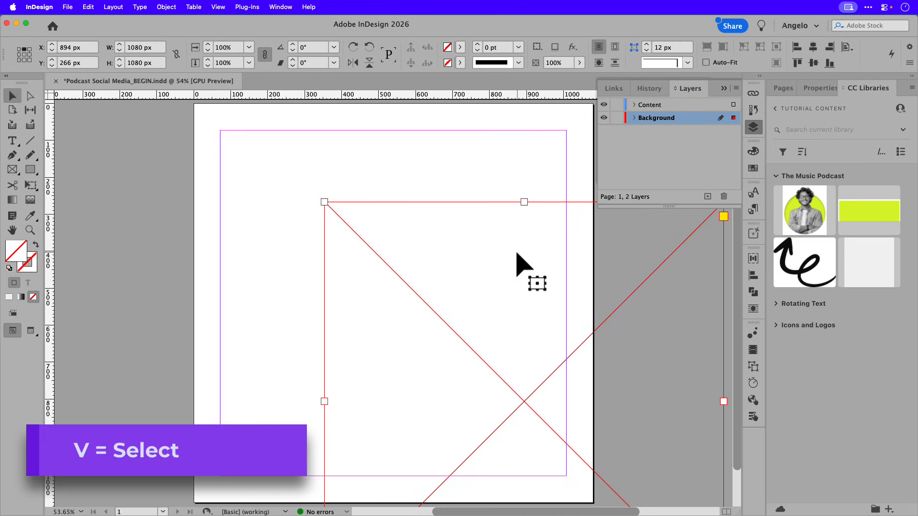
{"action": "left_click_drag", "start_coordinate": [516, 253], "coordinate": [389, 166]}
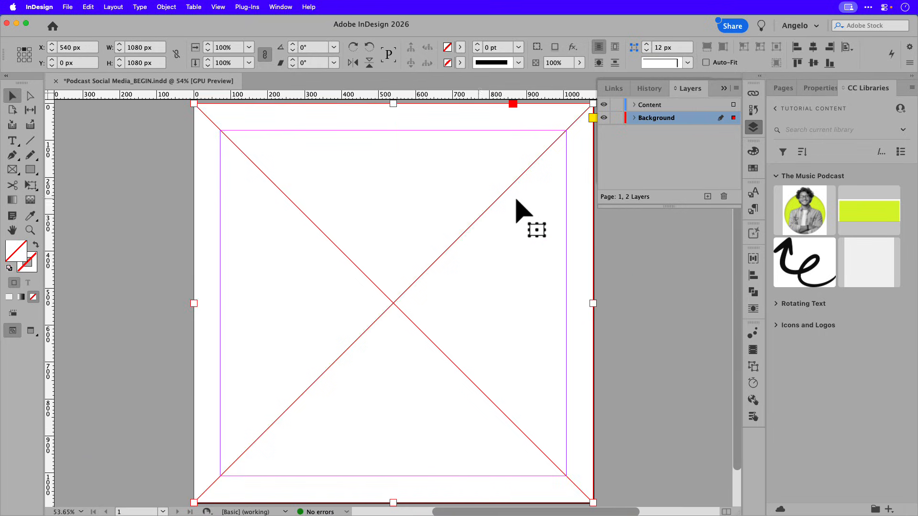
Step: Fill the full-page frame with the R=242 G=242 B=242 swatch from the Color Theme group
{"action": "left_click", "coordinate": [748, 169]}
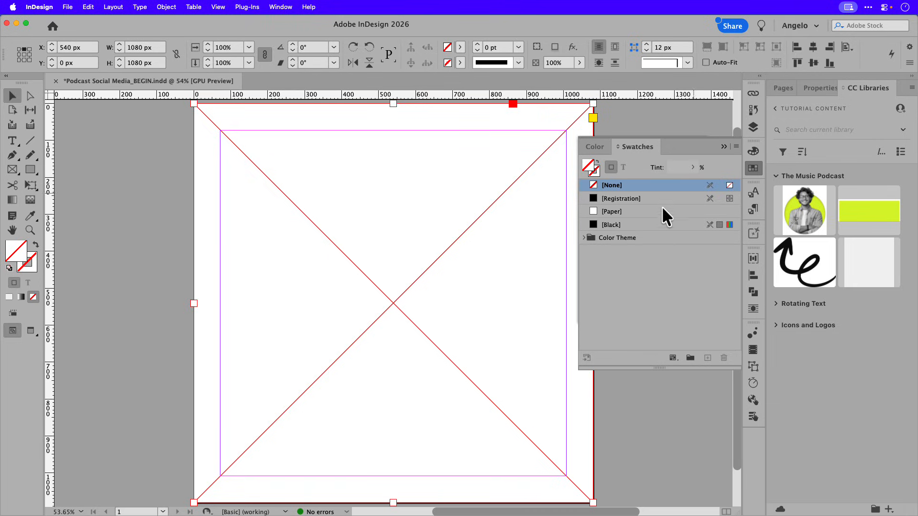
{"action": "left_click", "coordinate": [582, 238]}
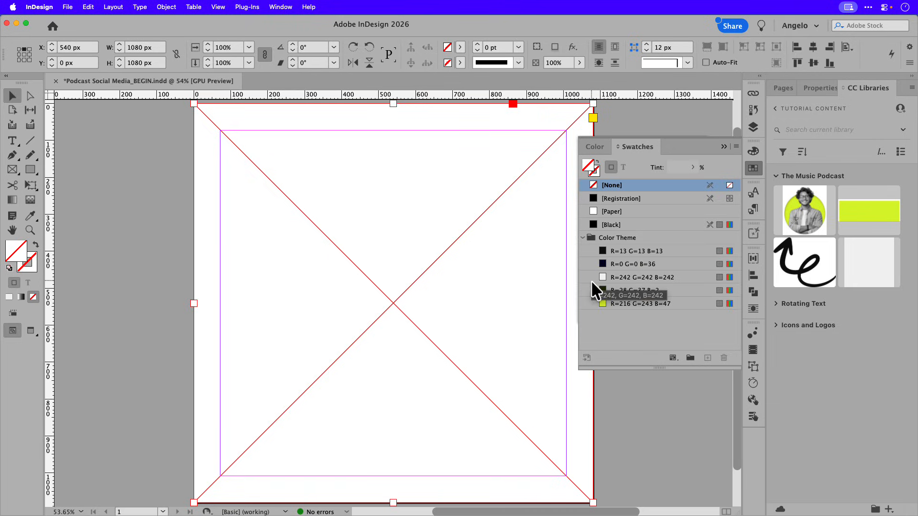
{"action": "left_click", "coordinate": [668, 279]}
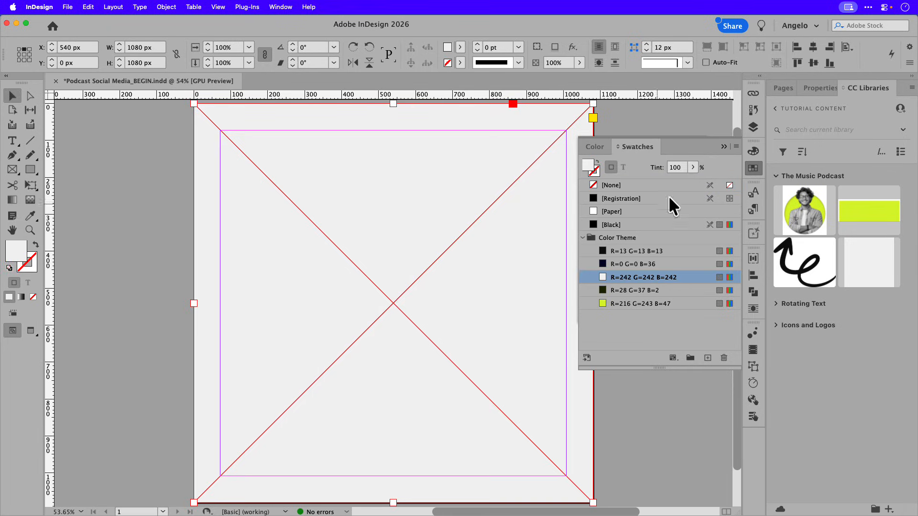
Step: Lock the Background layer and make the Content layer active
{"action": "left_click", "coordinate": [753, 127]}
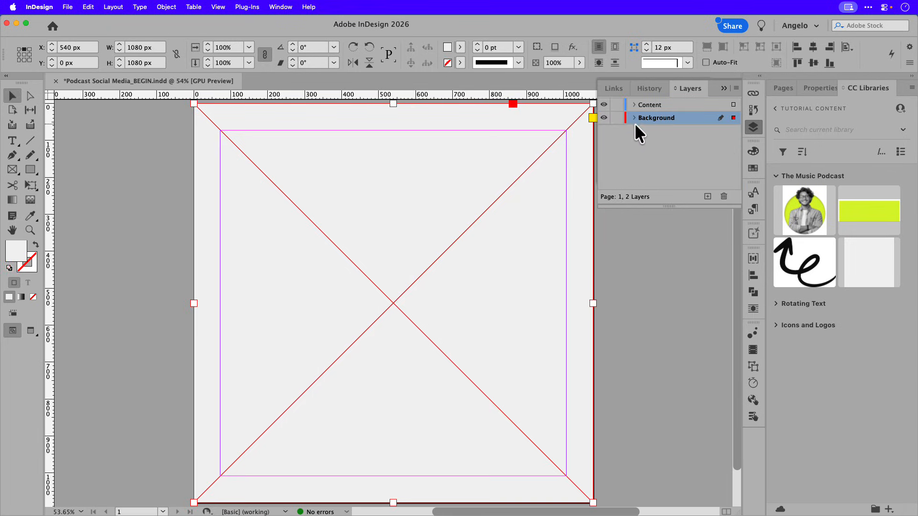
{"action": "left_click", "coordinate": [616, 118]}
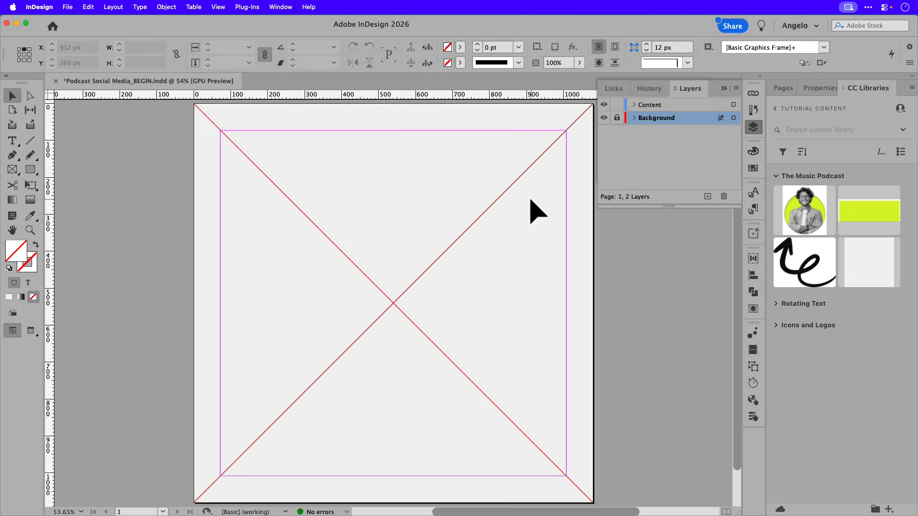
{"action": "left_click", "coordinate": [646, 105]}
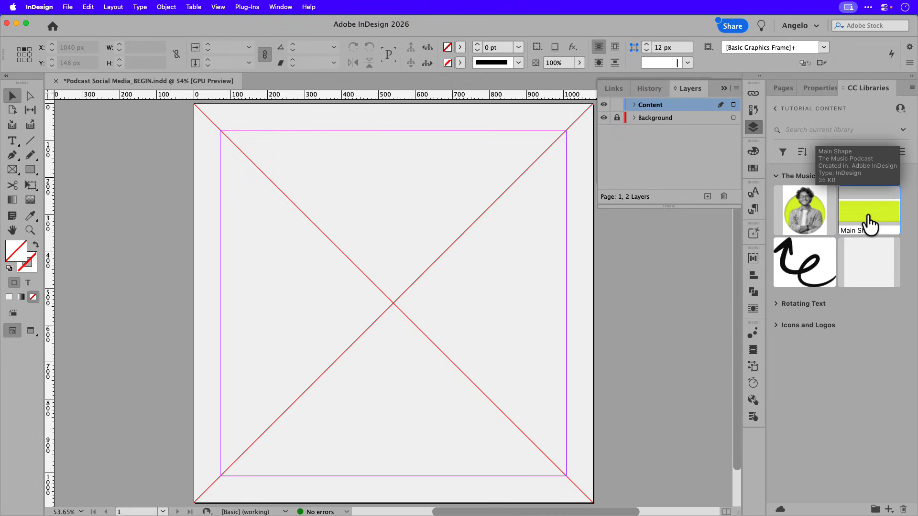
Step: Place the Main Shape graphic from the library and align it flush with the bottom edge of the page
{"action": "left_click_drag", "start_coordinate": [869, 227], "coordinate": [399, 232]}
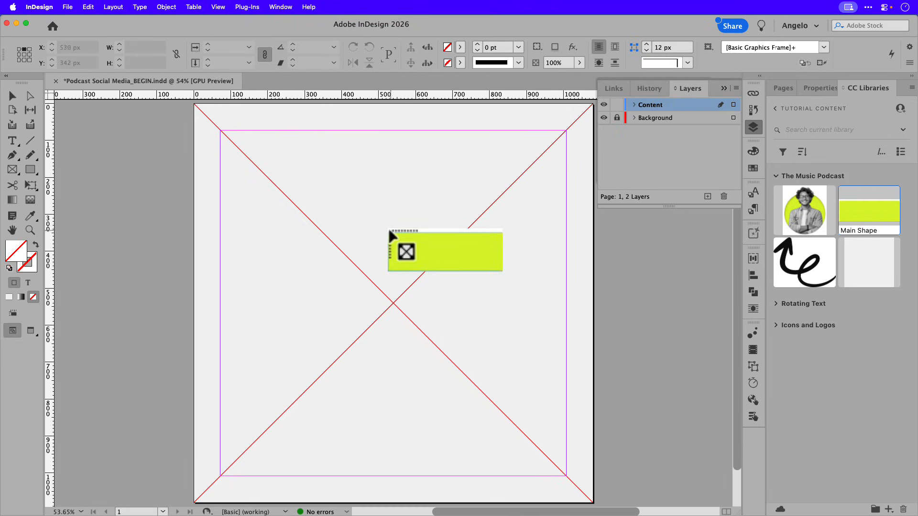
{"action": "left_click", "coordinate": [358, 223]}
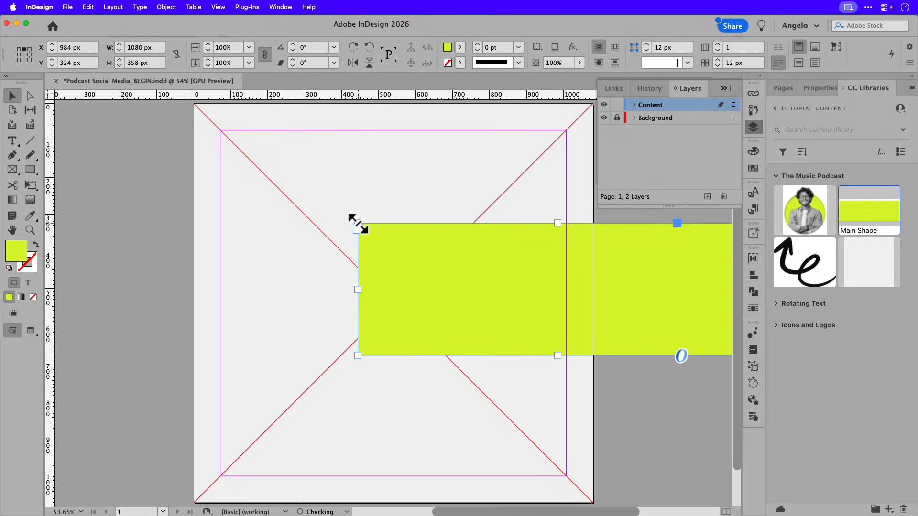
{"action": "left_click_drag", "start_coordinate": [533, 292], "coordinate": [367, 426]}
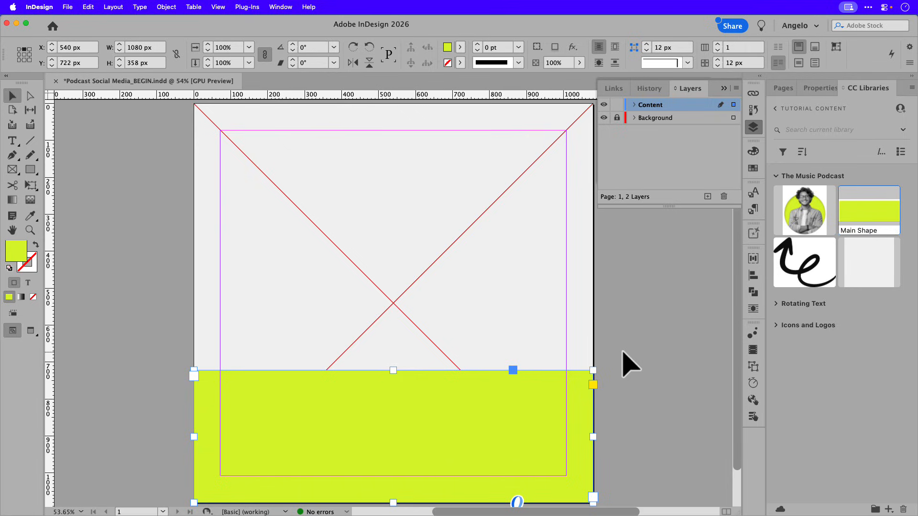
{"action": "left_click", "coordinate": [630, 365]}
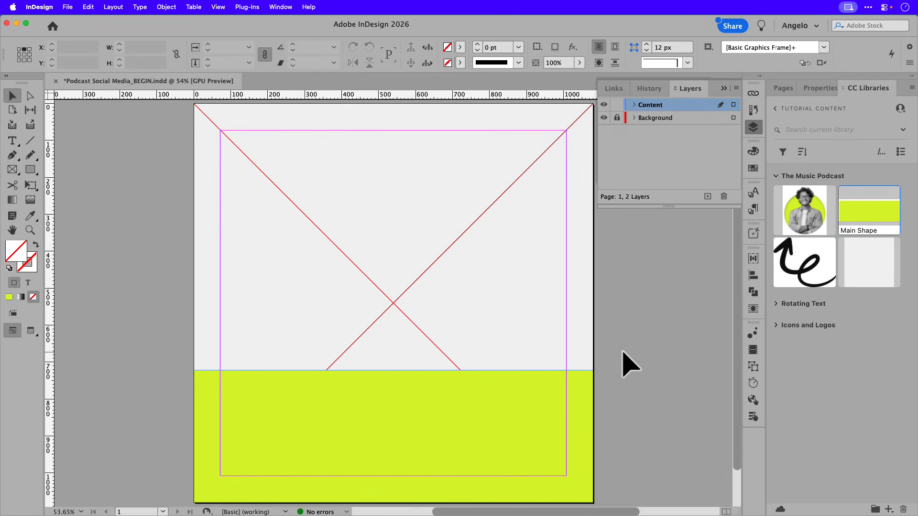
Step: Paste the podcast copy, enlarge its text frame to about 480 by 456 px, and move it onto the pasteboard left of the page
{"action": "key", "text": "super+v"}
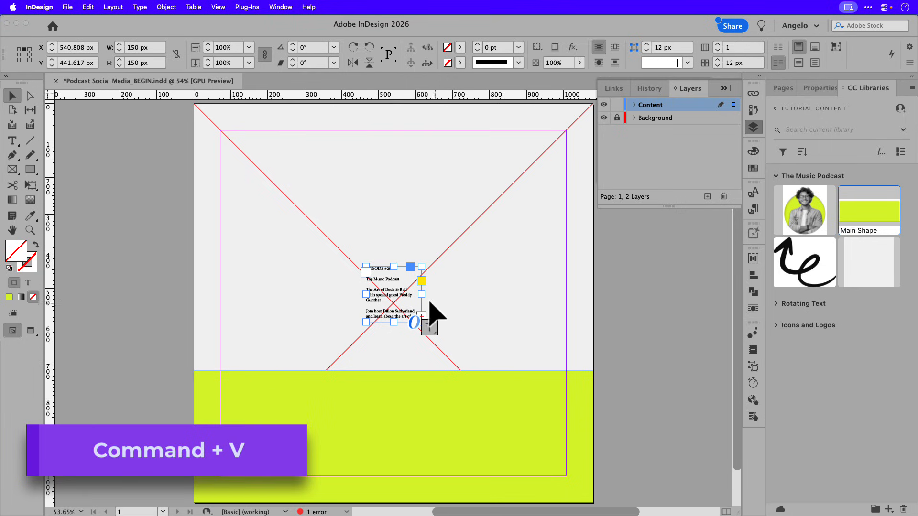
{"action": "left_click_drag", "start_coordinate": [421, 295], "coordinate": [544, 296]}
{"action": "left_click_drag", "start_coordinate": [455, 266], "coordinate": [470, 153]}
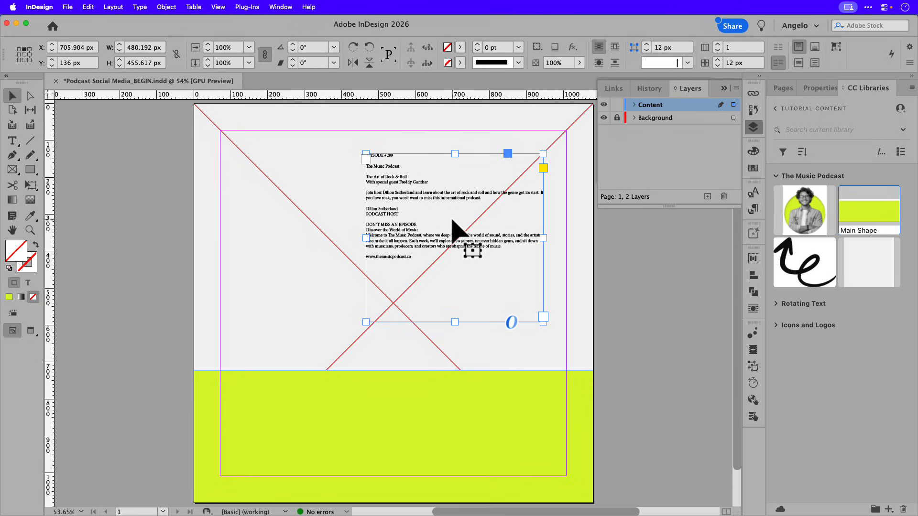
{"action": "left_click_drag", "start_coordinate": [452, 221], "coordinate": [180, 222]}
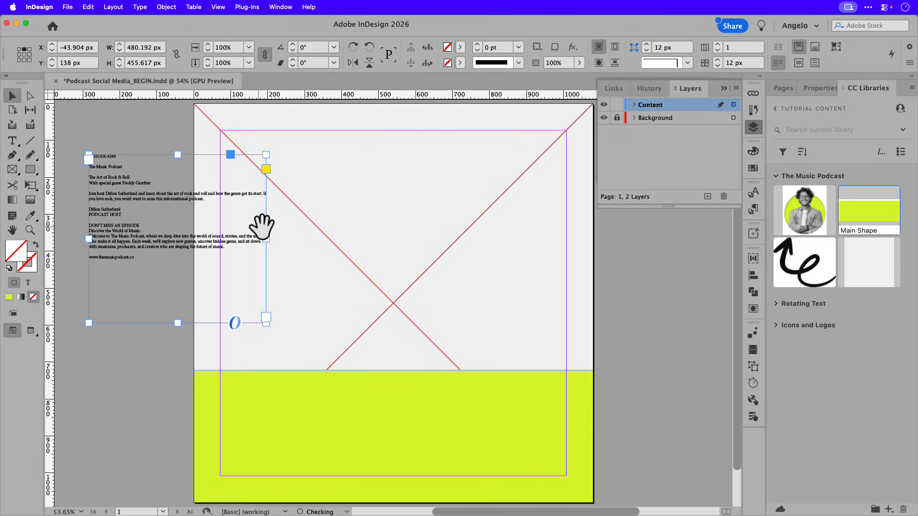
{"action": "mouse_move", "coordinate": [267, 221]}
{"action": "left_mouse_down"}
{"action": "mouse_move", "coordinate": [369, 230]}
{"action": "mouse_move", "coordinate": [266, 235]}
{"action": "left_mouse_up"}
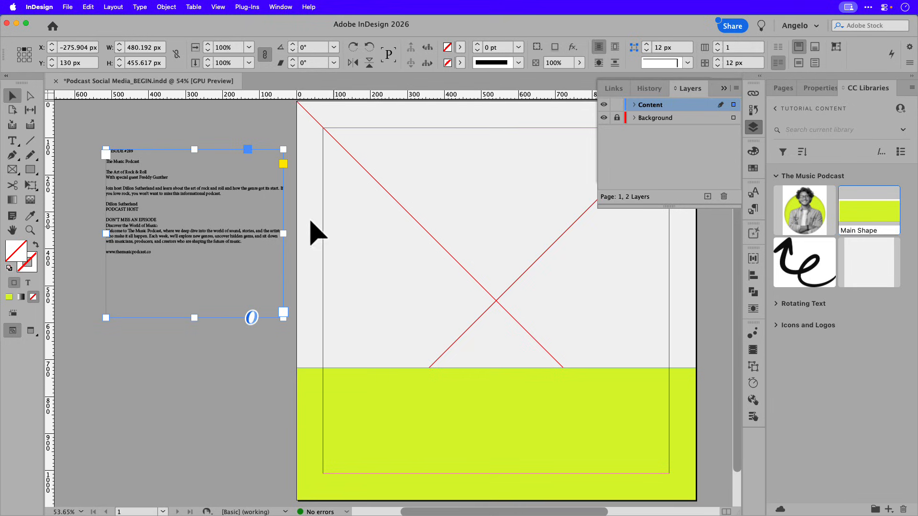
Step: Cut the line "The Music Podcast" from the pasted copy and paste it into a separate text frame
{"action": "double_click", "coordinate": [122, 158]}
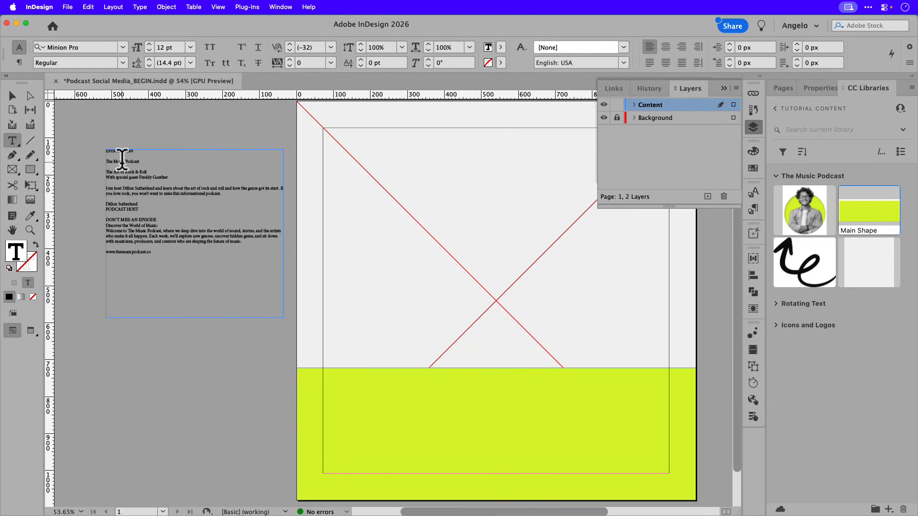
{"action": "triple_click", "coordinate": [122, 160]}
{"action": "key", "text": "Escape"}
{"action": "key", "text": "BackSpace"}
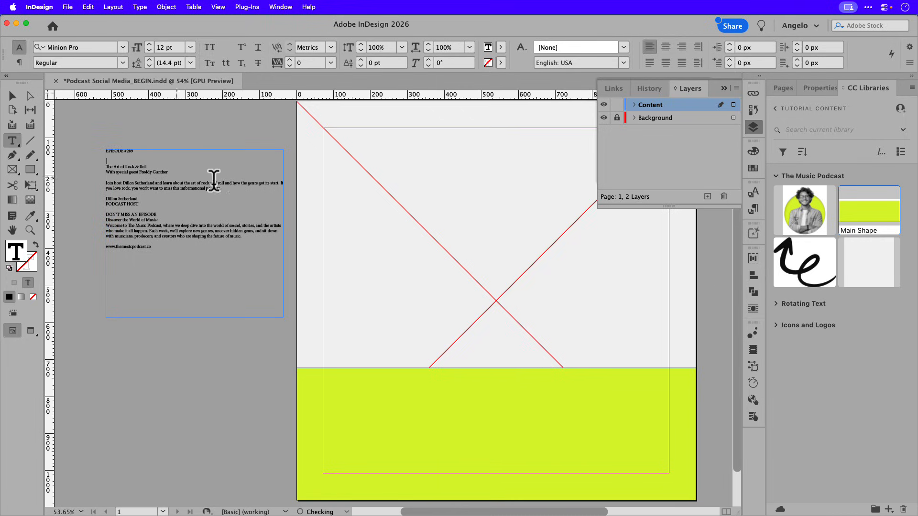
{"action": "left_click", "coordinate": [12, 97]}
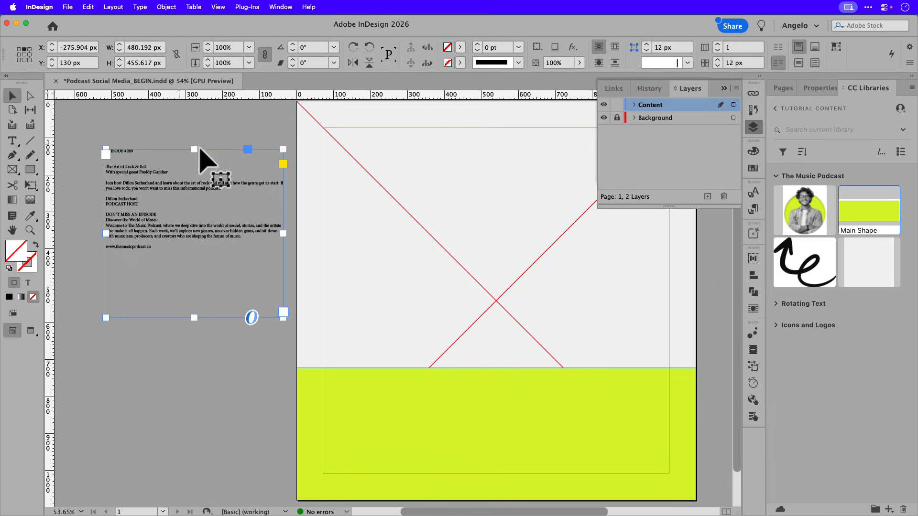
{"action": "left_click", "coordinate": [348, 184]}
{"action": "key", "text": "super+v"}
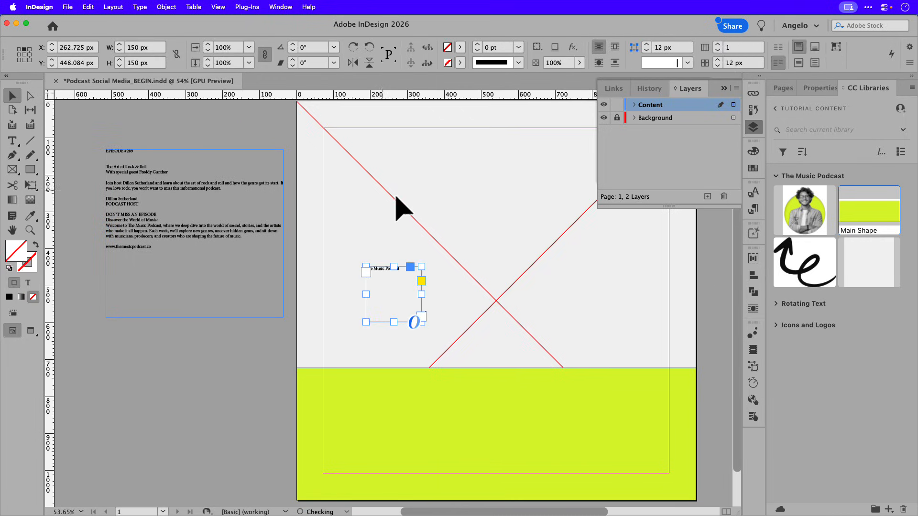
Step: Fit the title frame to about 566 by 314 px against the page's left margin and apply the Main Title paragraph style
{"action": "left_click_drag", "start_coordinate": [408, 309], "coordinate": [527, 225]}
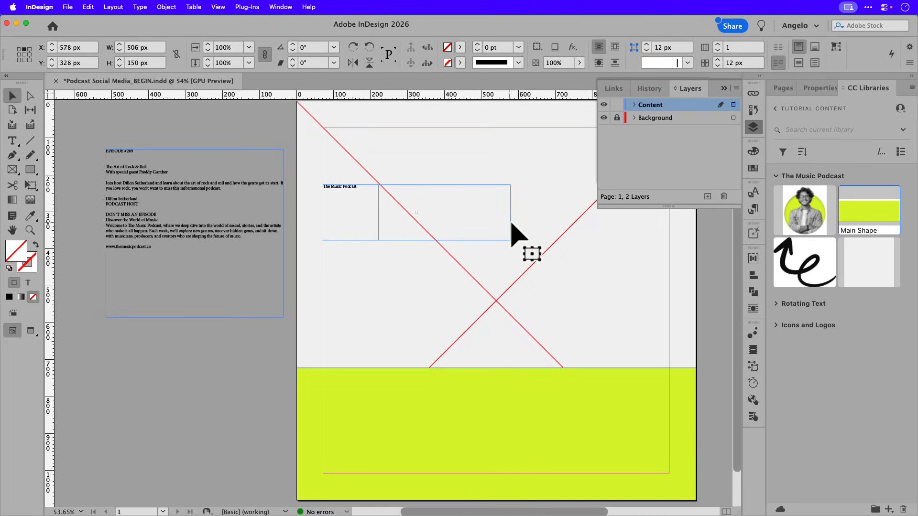
{"action": "left_click_drag", "start_coordinate": [427, 240], "coordinate": [428, 301]}
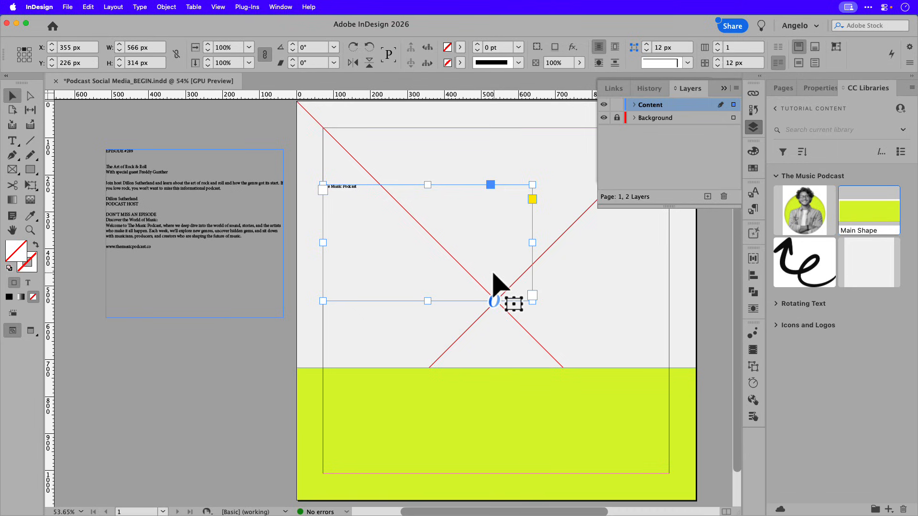
{"action": "left_click", "coordinate": [753, 211]}
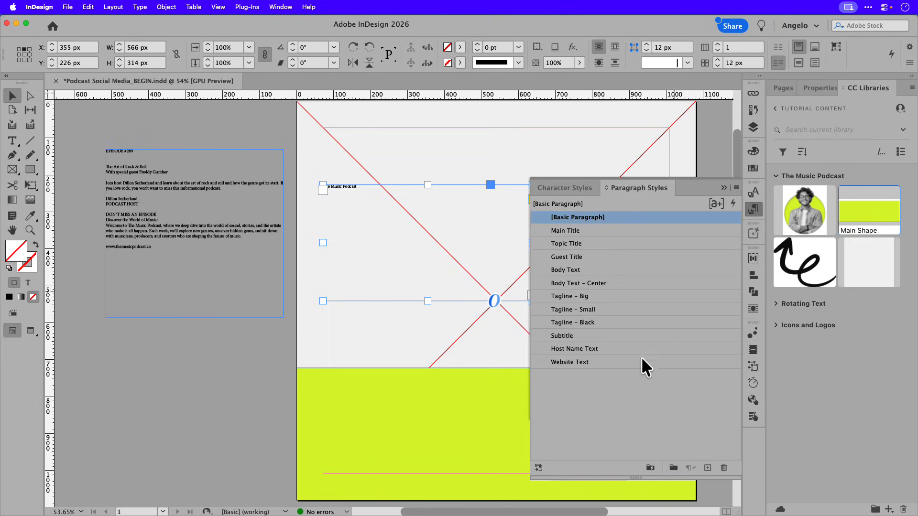
{"action": "left_click", "coordinate": [578, 233]}
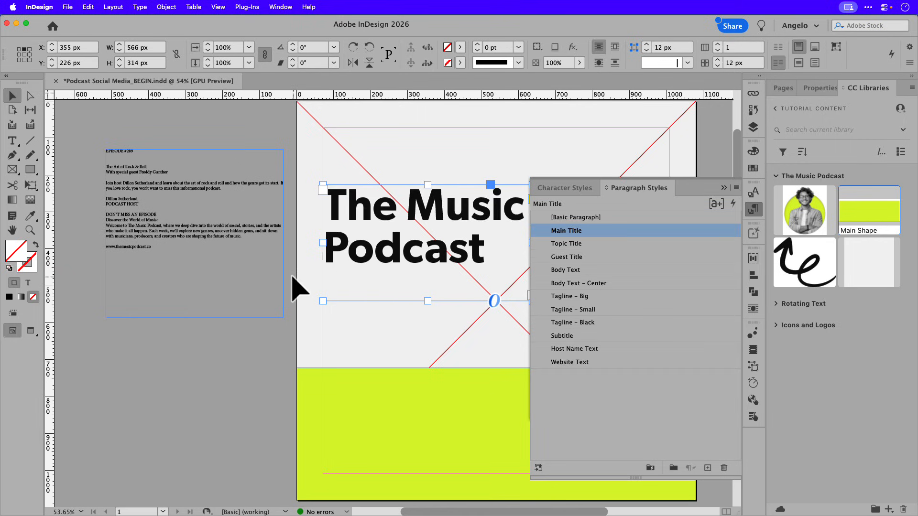
Step: Narrow the title frame to 468 px and make it about 438 px tall so the title breaks over three lines
{"action": "left_click", "coordinate": [724, 188]}
{"action": "left_click_drag", "start_coordinate": [532, 243], "coordinate": [496, 242]}
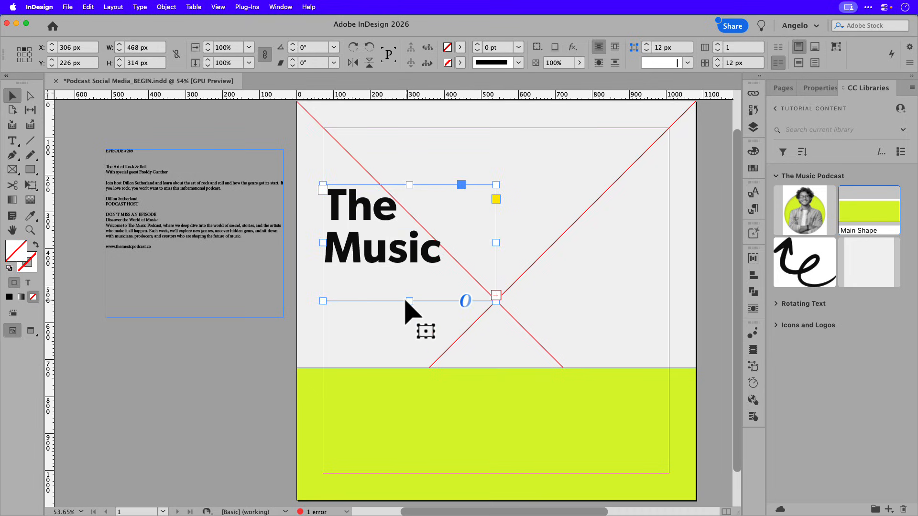
{"action": "left_click_drag", "start_coordinate": [409, 302], "coordinate": [409, 345]}
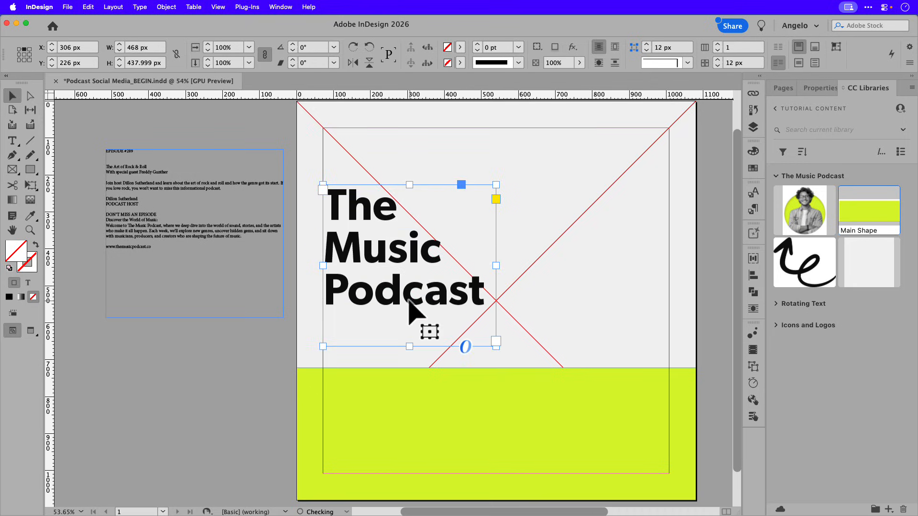
Step: Fit the title frame's height to its three lines of text and move it up about 55 px
{"action": "key", "text": "t"}
{"action": "left_click", "coordinate": [404, 328]}
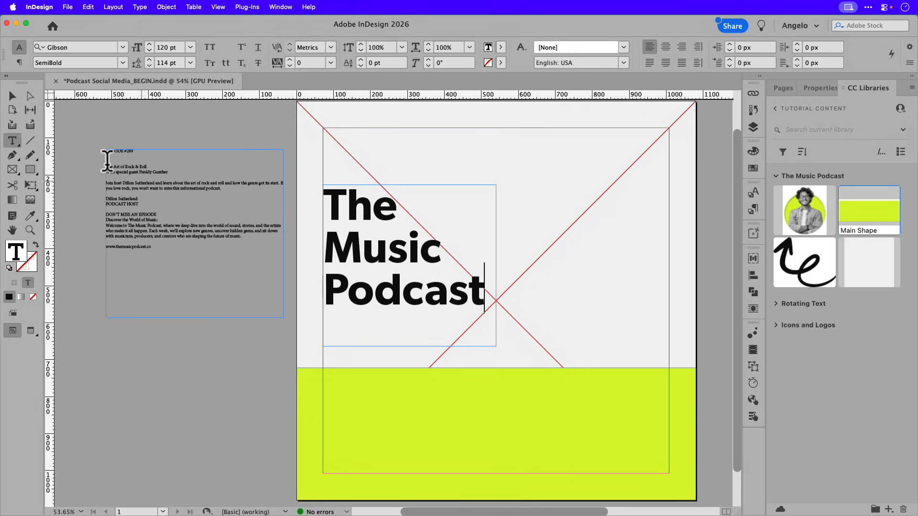
{"action": "left_click", "coordinate": [12, 95]}
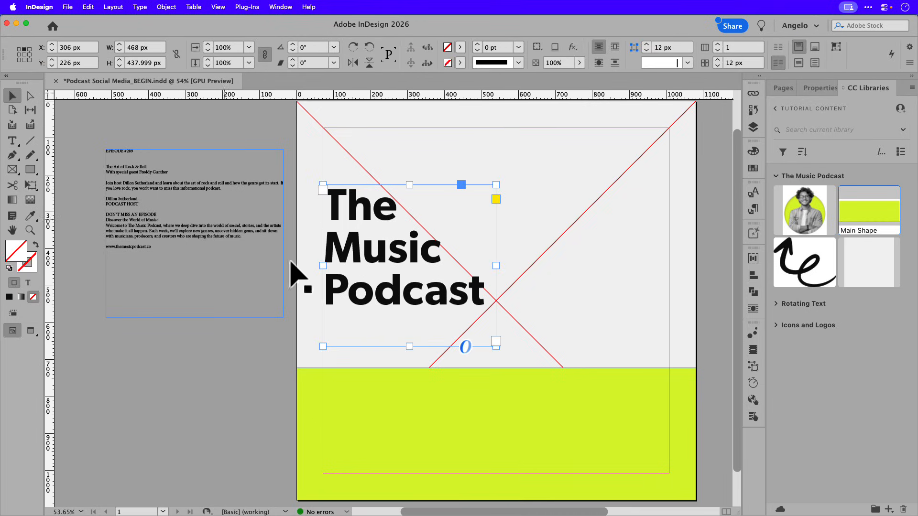
{"action": "double_click", "coordinate": [409, 346]}
{"action": "left_click_drag", "start_coordinate": [395, 298], "coordinate": [395, 277]}
{"action": "left_click", "coordinate": [295, 210]}
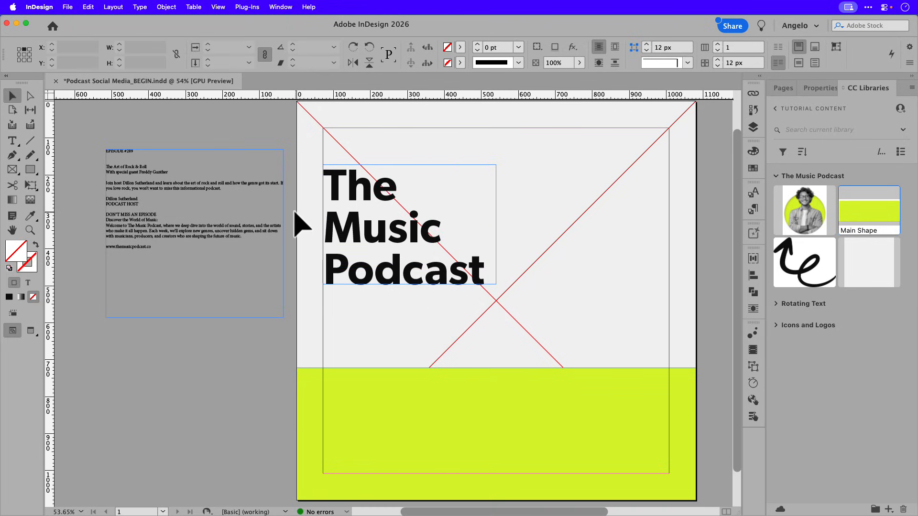
Step: Move the line "EPISODE #289" from the pasted copy into its own 312 px wide frame at the left margin above the title
{"action": "left_click", "coordinate": [117, 151]}
{"action": "triple_click", "coordinate": [117, 151]}
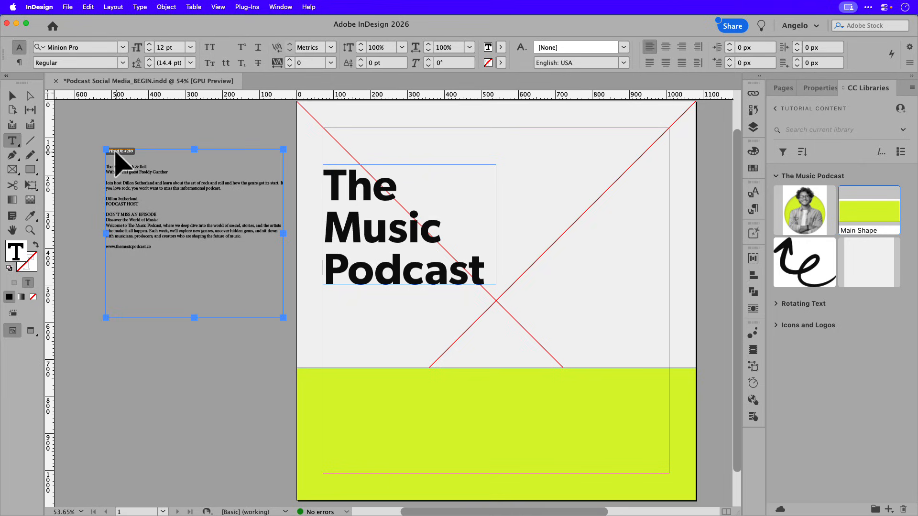
{"action": "key", "text": "cmd+x"}
{"action": "left_click", "coordinate": [14, 97]}
{"action": "left_click", "coordinate": [207, 127]}
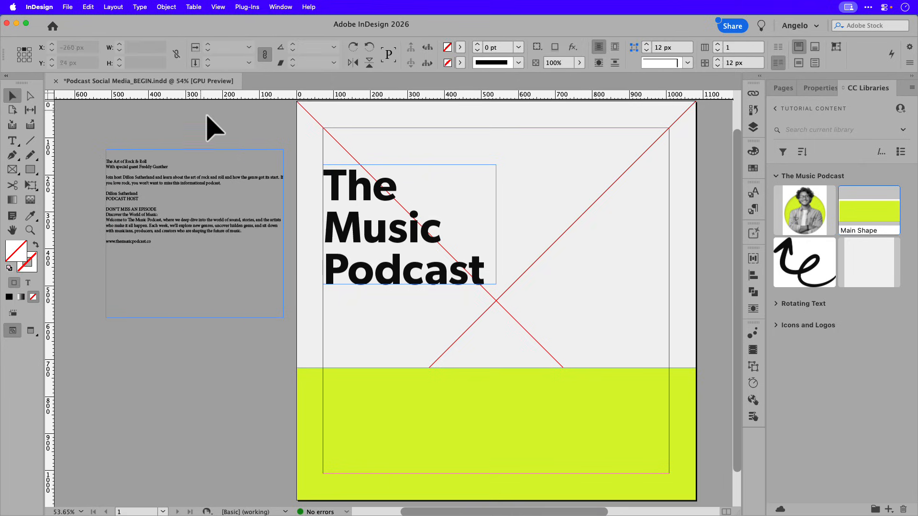
{"action": "key", "text": "cmd+v"}
{"action": "left_click_drag", "start_coordinate": [403, 302], "coordinate": [473, 169]}
{"action": "left_click_drag", "start_coordinate": [497, 170], "coordinate": [438, 170]}
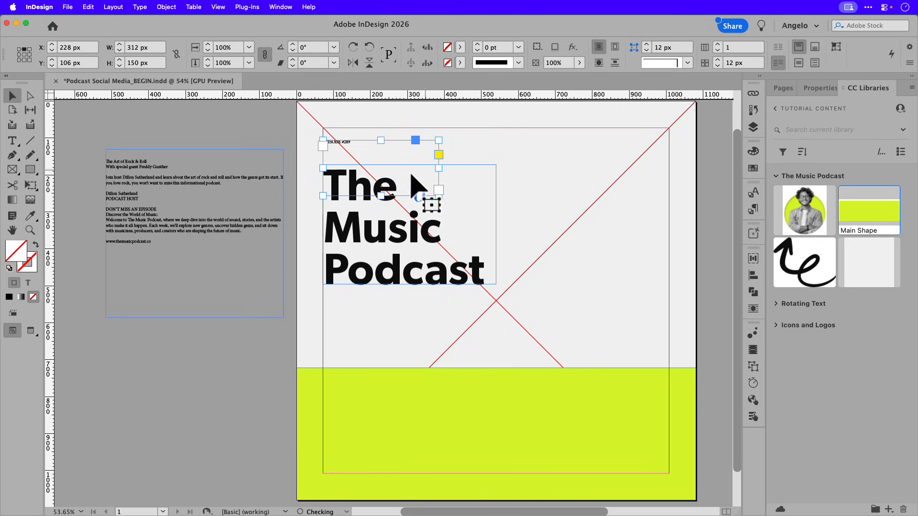
Step: Apply the Tagline – Big paragraph style to the episode number frame
{"action": "left_click", "coordinate": [750, 211]}
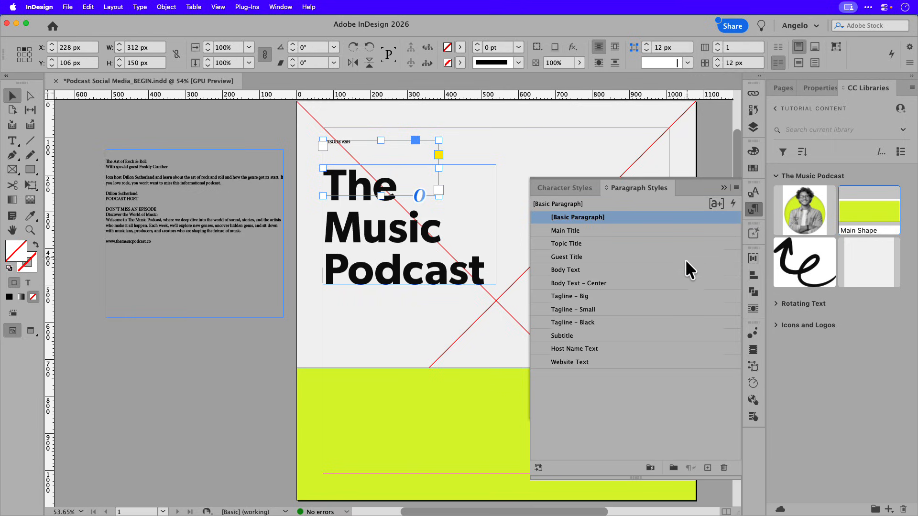
{"action": "left_click", "coordinate": [611, 298]}
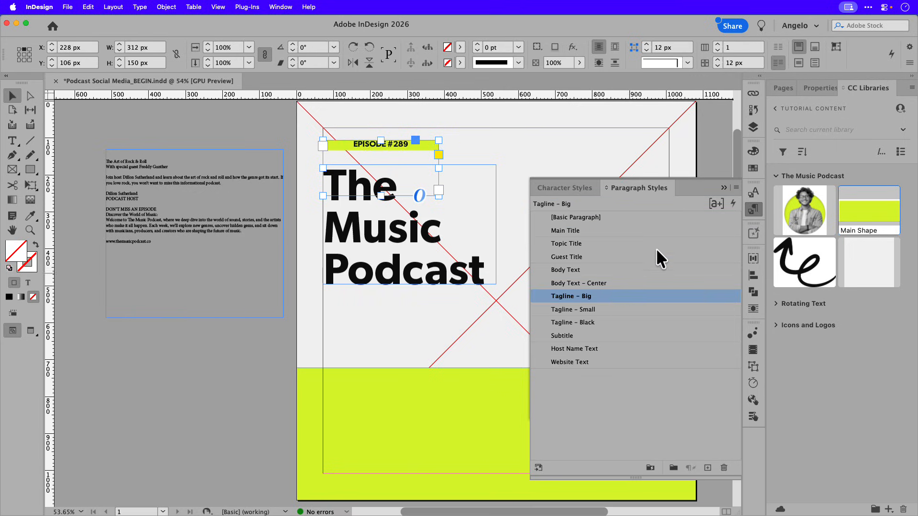
{"action": "left_click", "coordinate": [722, 187]}
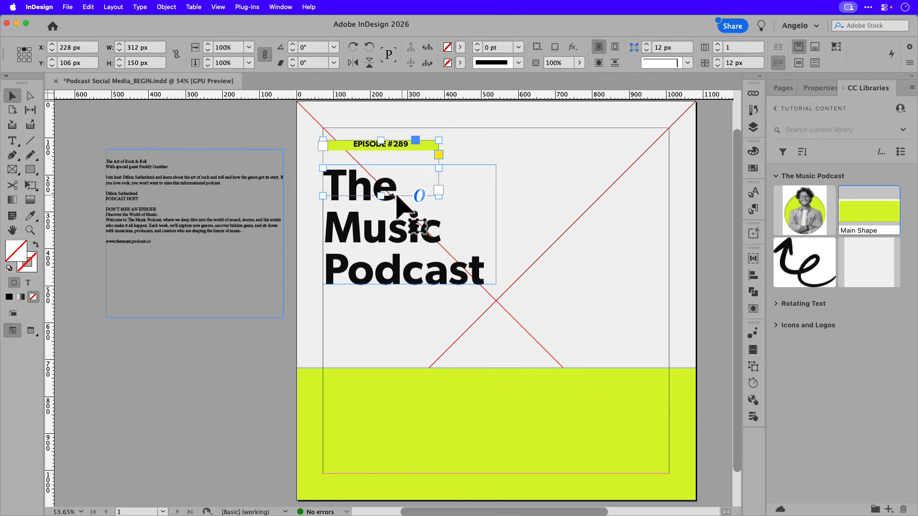
Step: Reduce the episode number frame to 312 by 24 px around its text and place it just above the title
{"action": "double_click", "coordinate": [381, 196]}
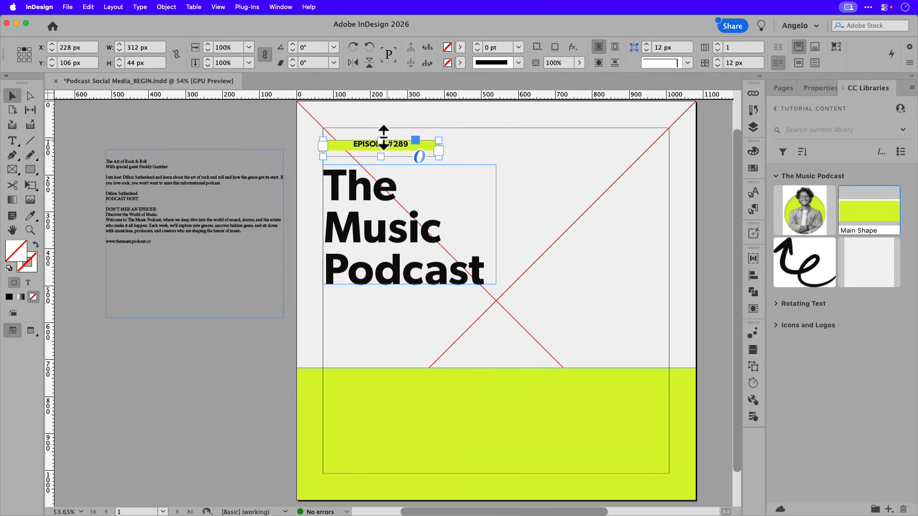
{"action": "scroll", "coordinate": [383, 137], "scroll_direction": "up", "scroll_amount": 4}
{"action": "double_click", "coordinate": [334, 168]}
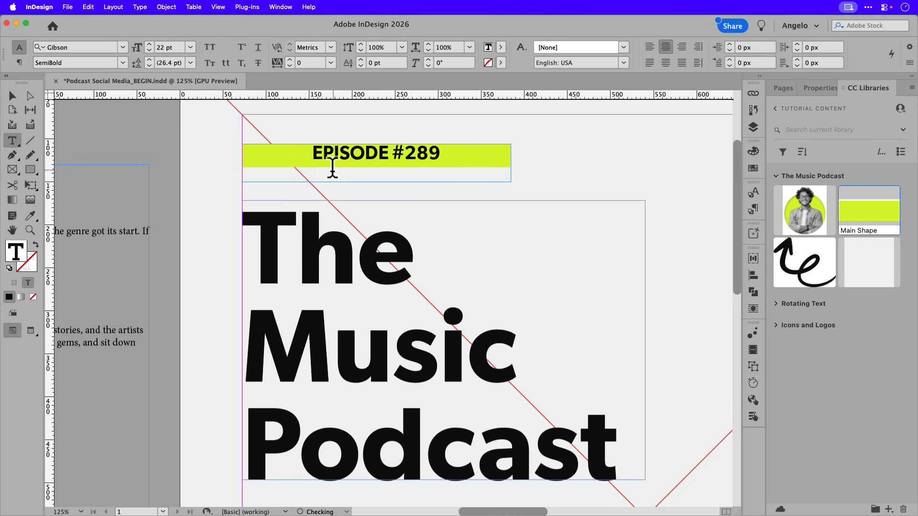
{"action": "left_click", "coordinate": [12, 96]}
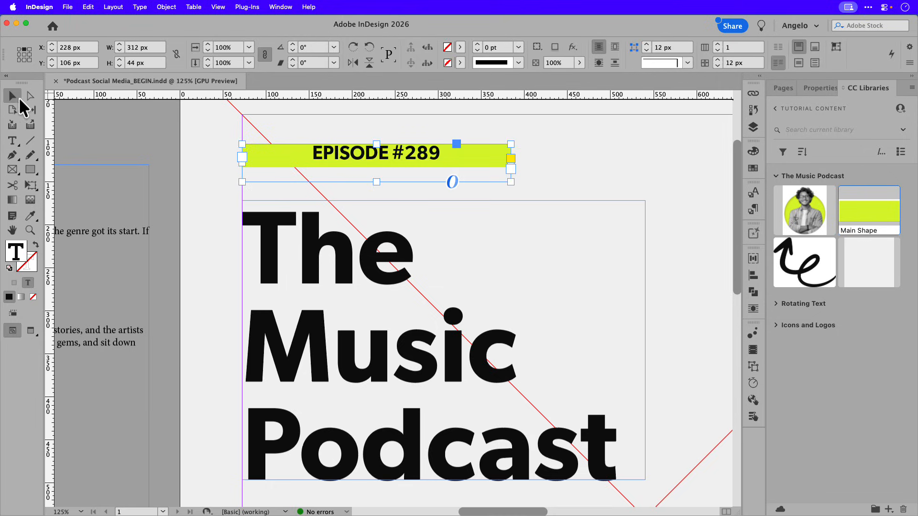
{"action": "double_click", "coordinate": [375, 181]}
{"action": "left_click_drag", "start_coordinate": [409, 156], "coordinate": [376, 185]}
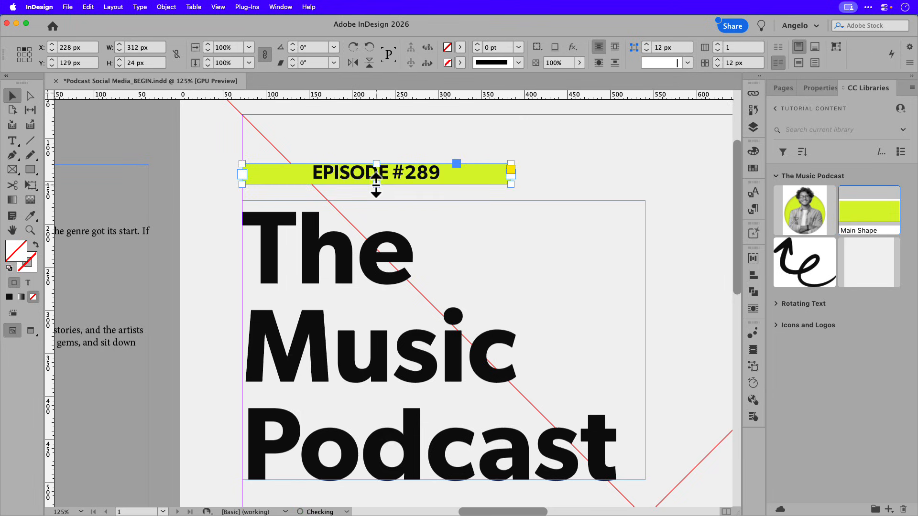
Step: Set the episode number frame's vertical justification to Center in the Text Frame Options
{"action": "double_click", "coordinate": [419, 175], "text": "alt"}
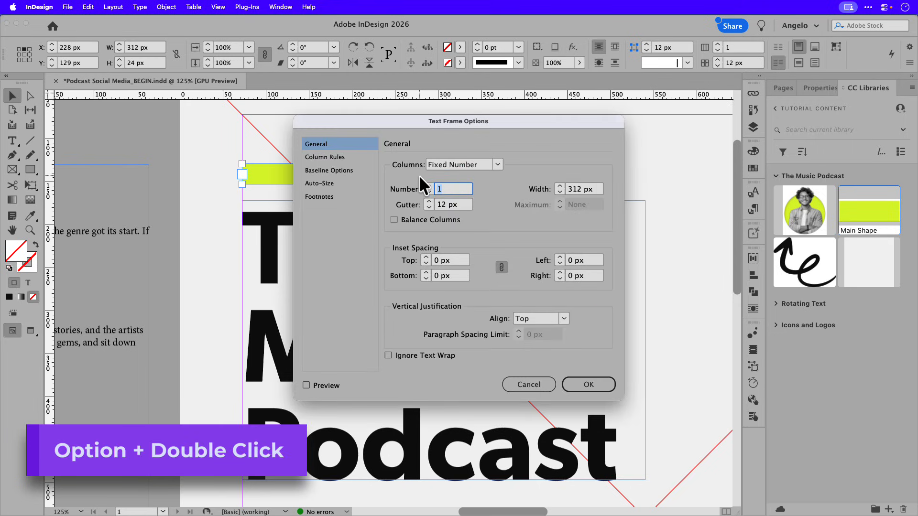
{"action": "left_click", "coordinate": [564, 319]}
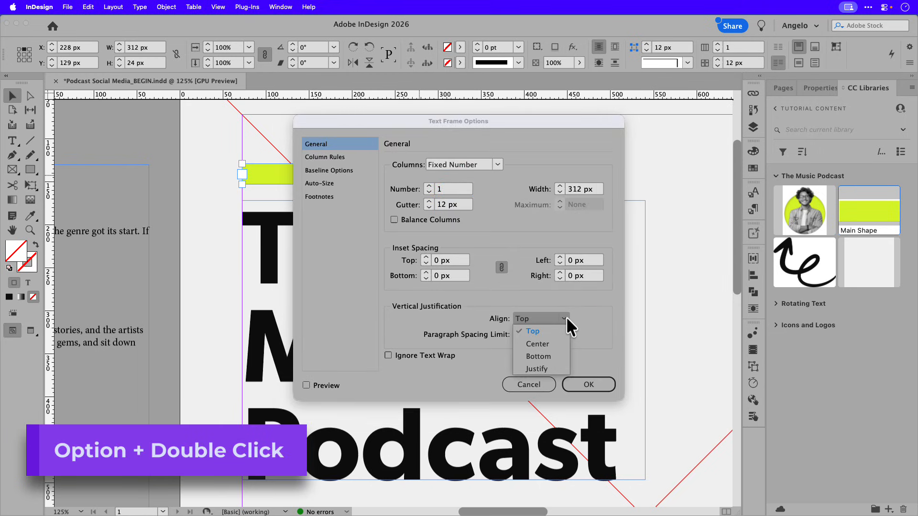
{"action": "left_click", "coordinate": [563, 344]}
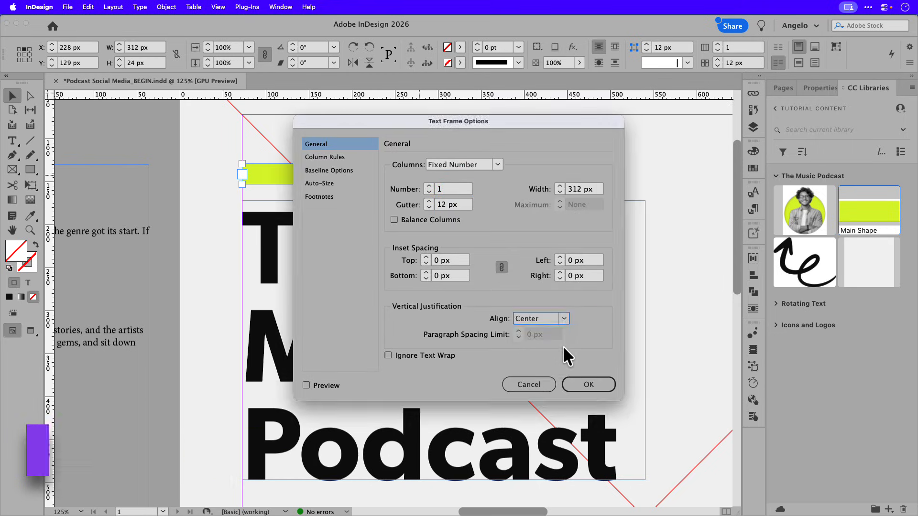
{"action": "left_click", "coordinate": [586, 385]}
{"action": "left_click", "coordinate": [556, 198]}
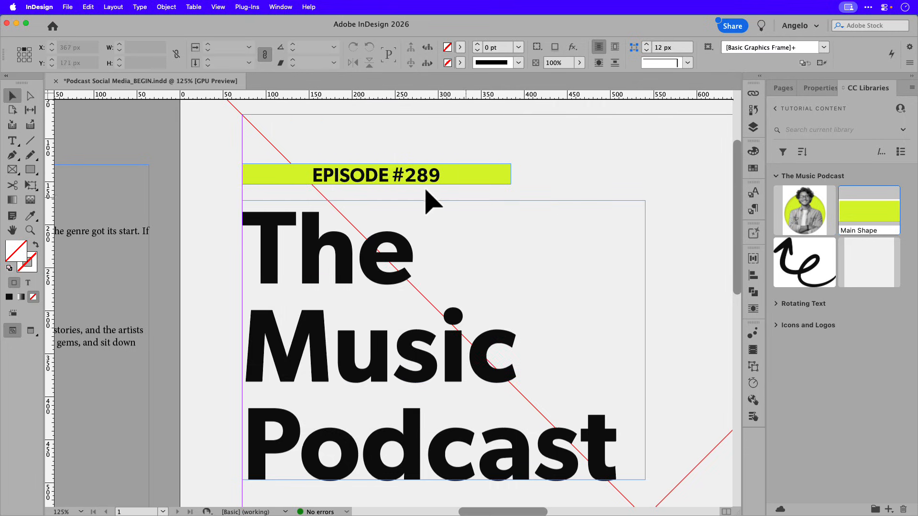
Step: Make the episode number frame 30 px tall, nudge it up to Y 125 px, and check the layout in preview mode
{"action": "left_click", "coordinate": [403, 181]}
{"action": "left_click_drag", "start_coordinate": [377, 184], "coordinate": [377, 190]}
{"action": "left_click", "coordinate": [533, 175]}
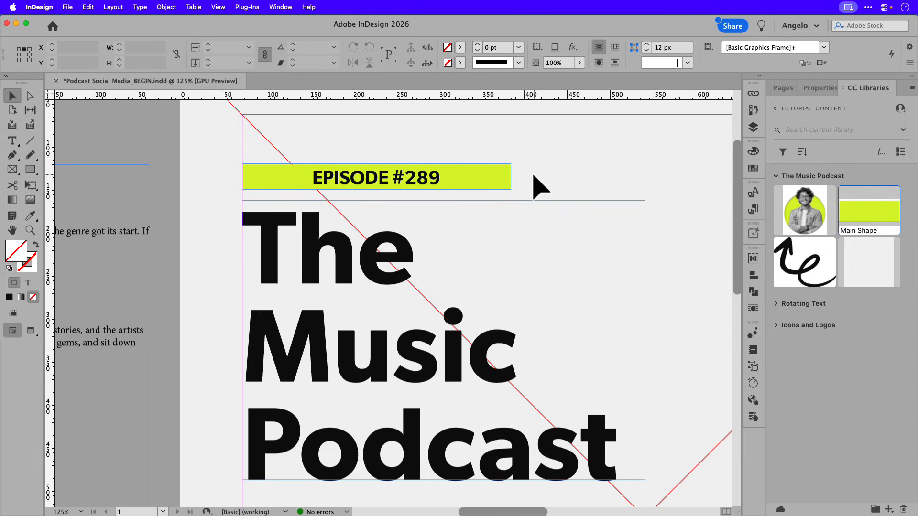
{"action": "key", "text": "w"}
{"action": "left_click_drag", "start_coordinate": [463, 187], "coordinate": [464, 182]}
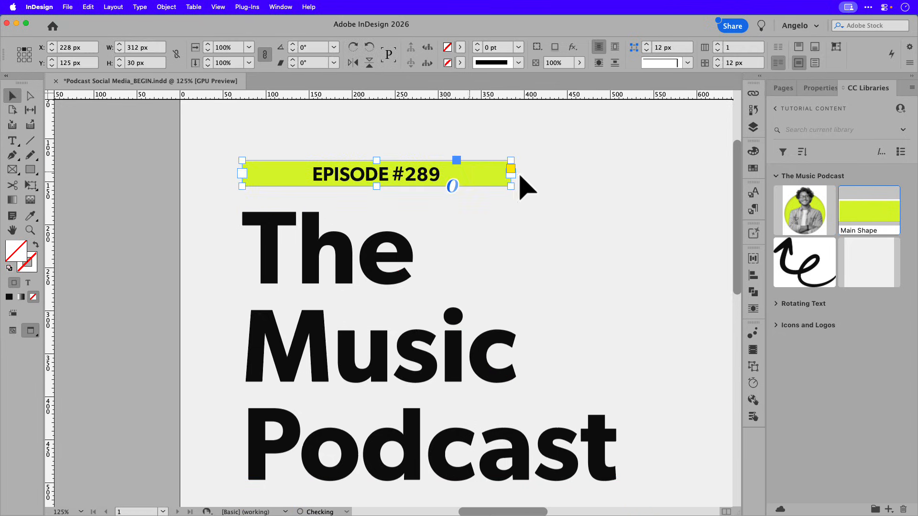
{"action": "left_click", "coordinate": [548, 179]}
{"action": "key", "text": "super+0"}
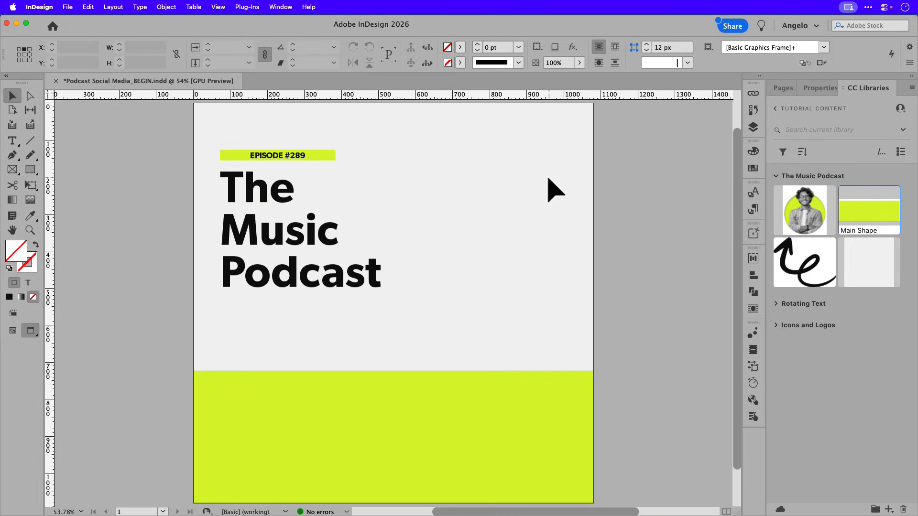
{"action": "key", "text": "w"}
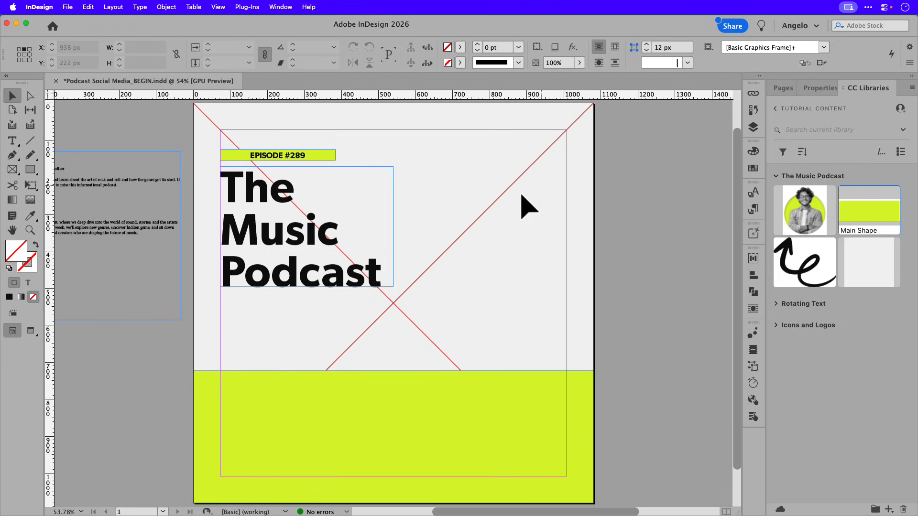
Step: Move the topic and special guest lines from the pasted copy into a separate 468 by 150 px frame directly below the title
{"action": "left_click_drag", "start_coordinate": [466, 205], "coordinate": [540, 198]}
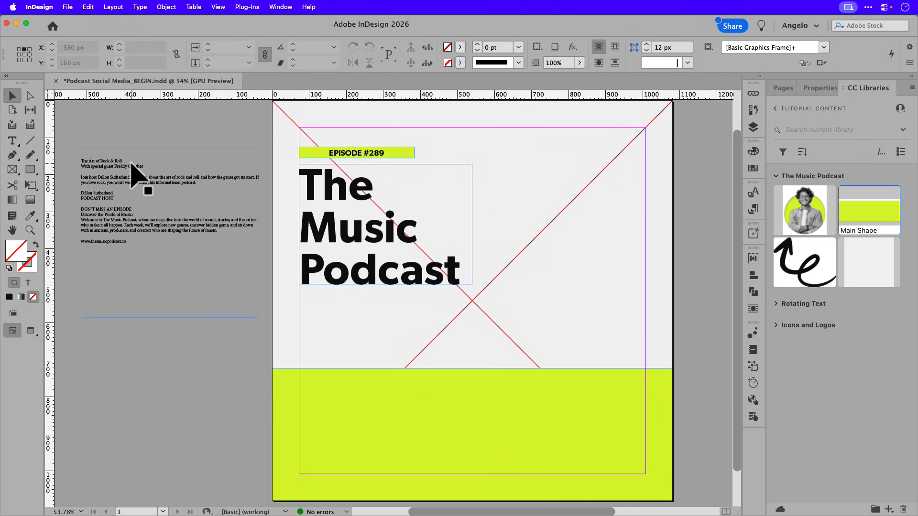
{"action": "double_click", "coordinate": [146, 163]}
{"action": "left_click_drag", "start_coordinate": [146, 163], "coordinate": [78, 160]}
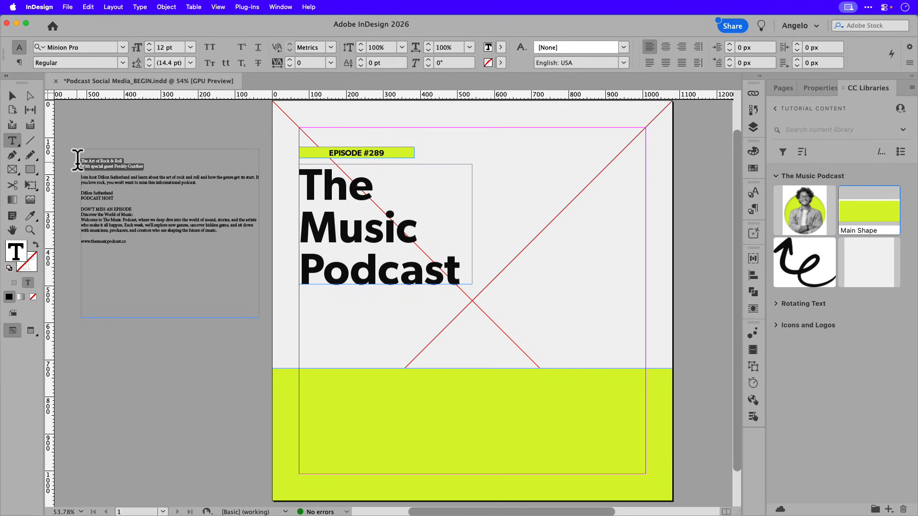
{"action": "key", "text": "BackSpace"}
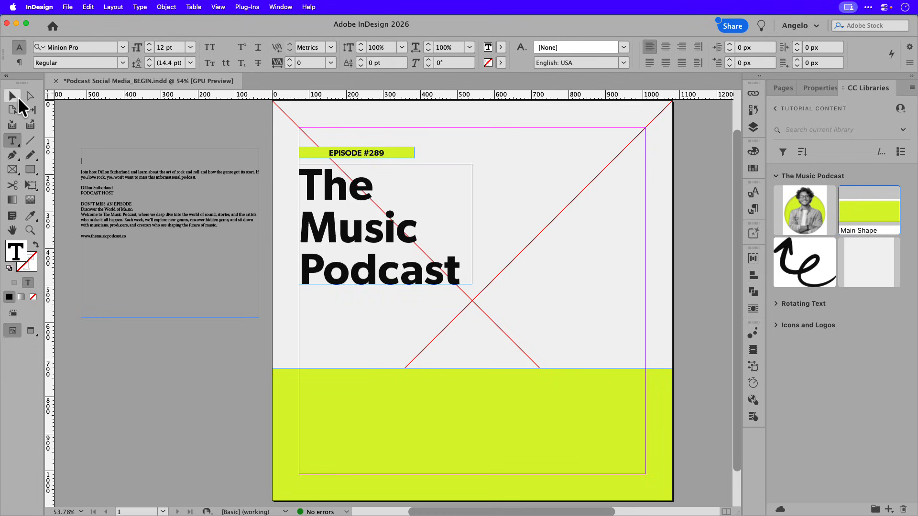
{"action": "left_click", "coordinate": [18, 98]}
{"action": "left_click", "coordinate": [495, 219]}
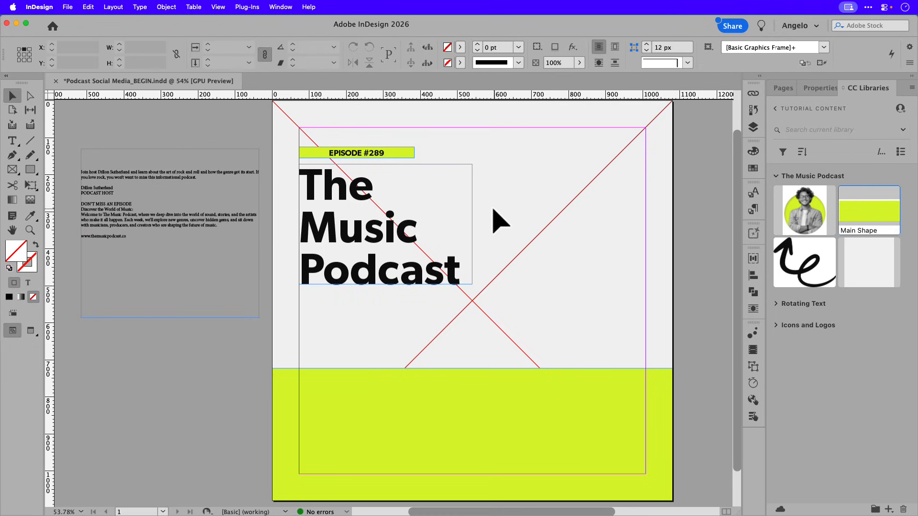
{"action": "key", "text": "super+v"}
{"action": "left_click_drag", "start_coordinate": [400, 310], "coordinate": [471, 321]}
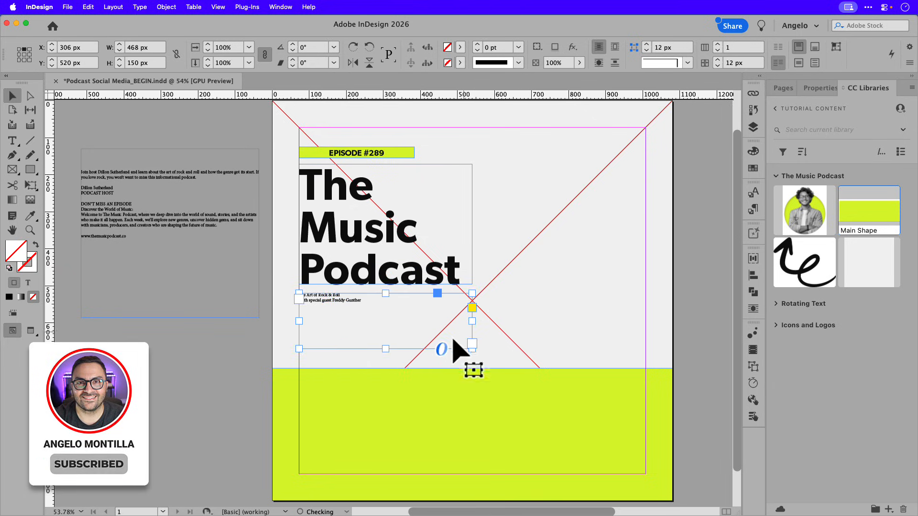
Step: Apply the Topic Title style to the line "The Art of Rock & Roll" and the Guest Title style to the special guest line
{"action": "scroll", "coordinate": [320, 302], "scroll_direction": "up", "scroll_amount": 5}
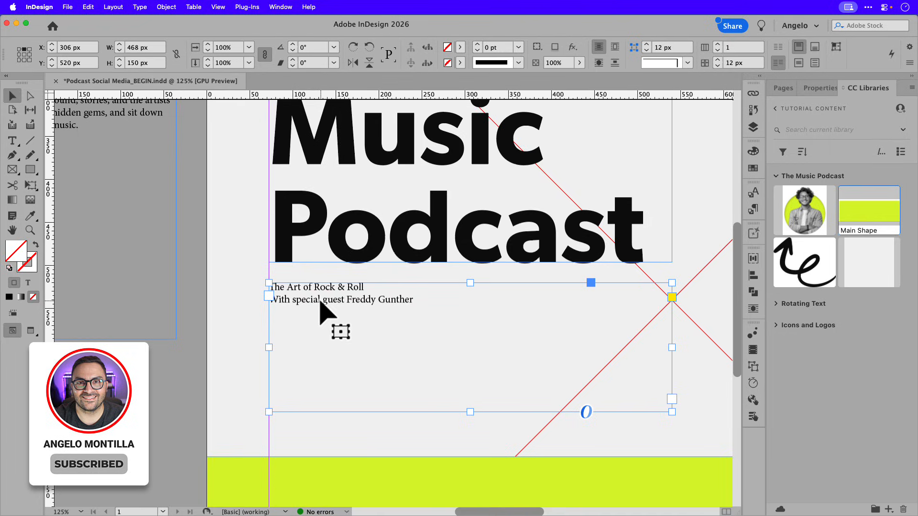
{"action": "double_click", "coordinate": [328, 293]}
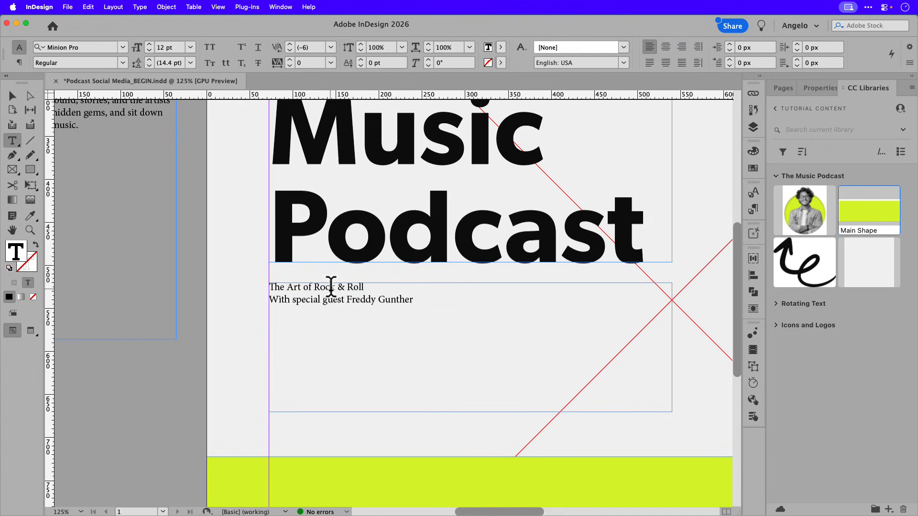
{"action": "left_click", "coordinate": [749, 213]}
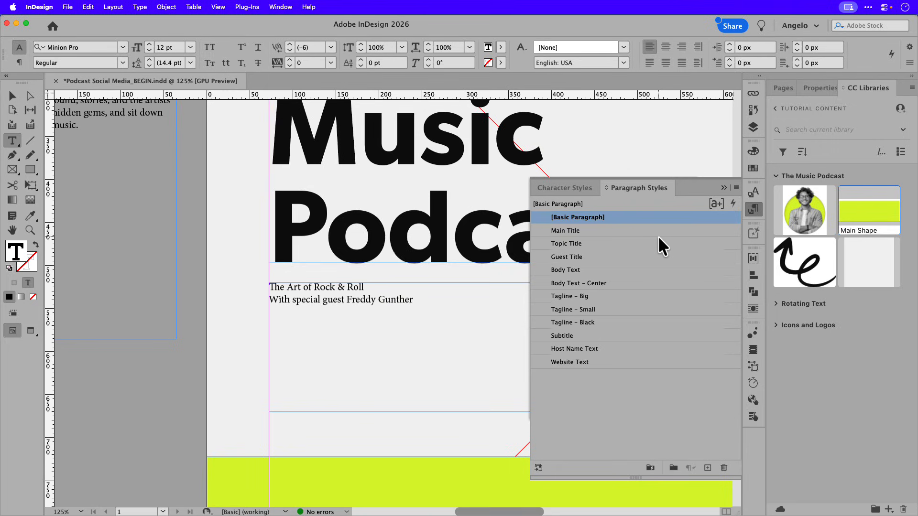
{"action": "left_click", "coordinate": [591, 244]}
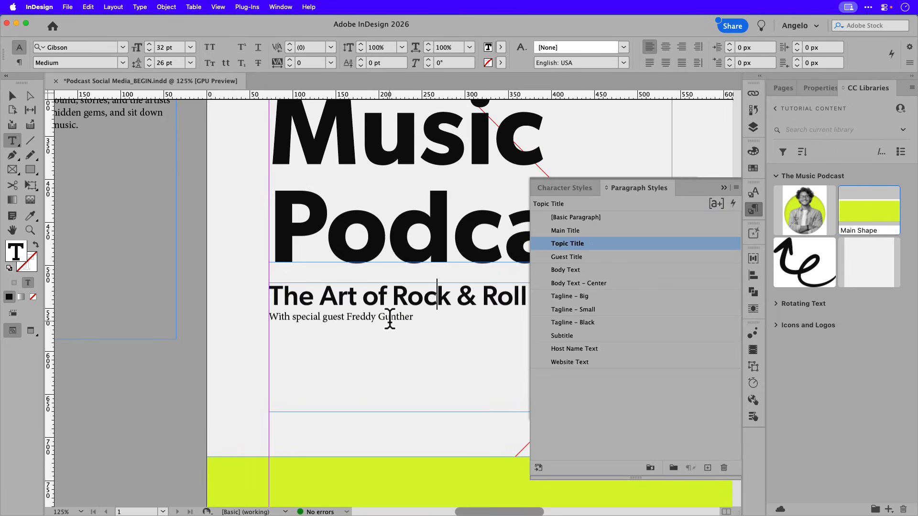
{"action": "left_click", "coordinate": [390, 320]}
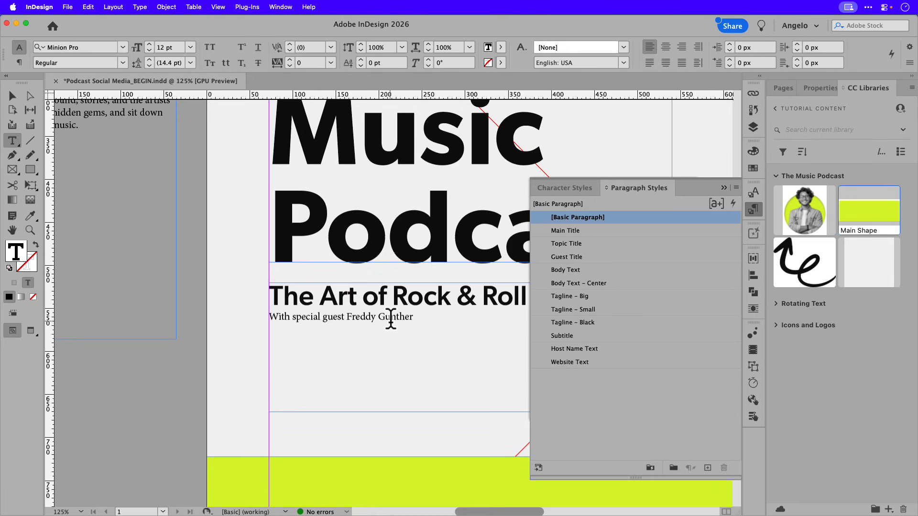
{"action": "left_click", "coordinate": [567, 258]}
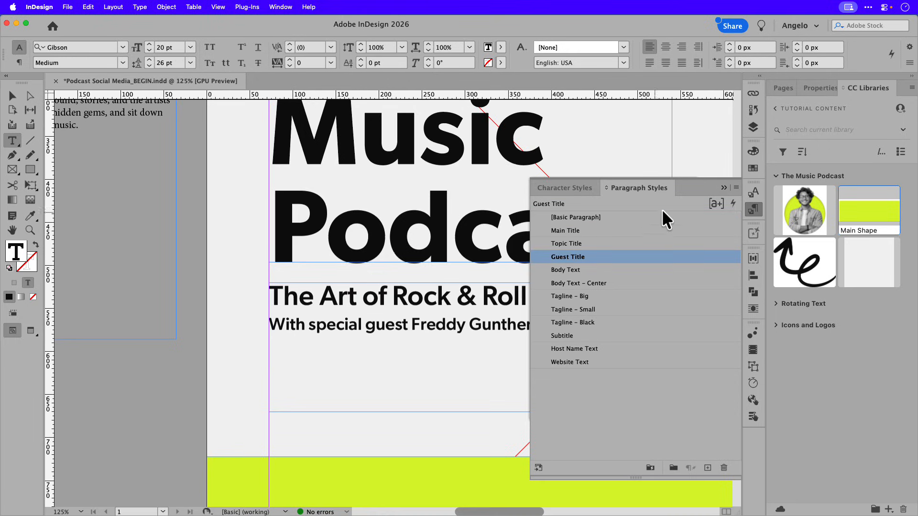
{"action": "left_click", "coordinate": [723, 188]}
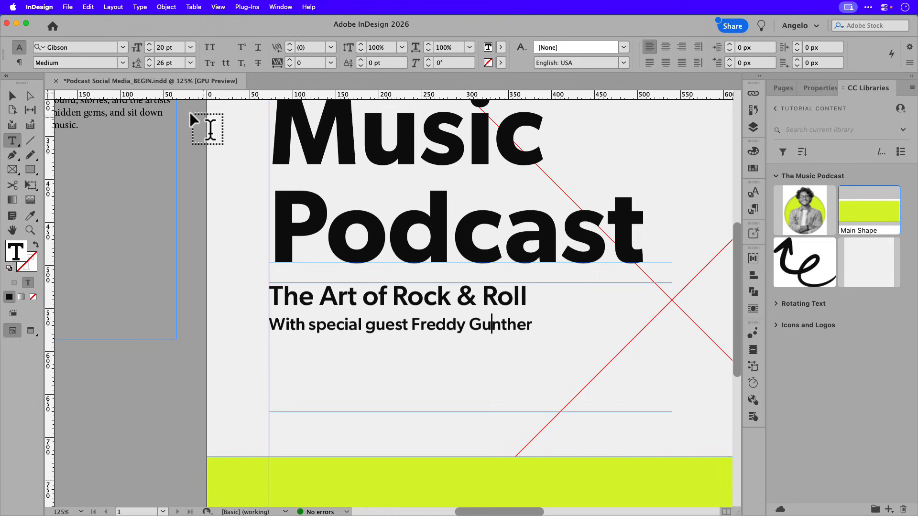
Step: Shrink the topic and special guest frame to fit its two lines of text, making it 54.6 px tall
{"action": "left_click", "coordinate": [15, 97]}
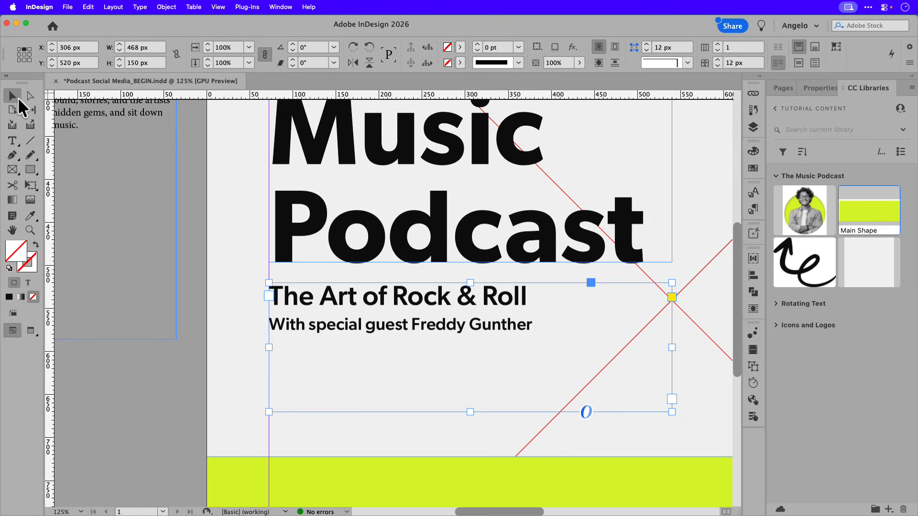
{"action": "double_click", "coordinate": [471, 412]}
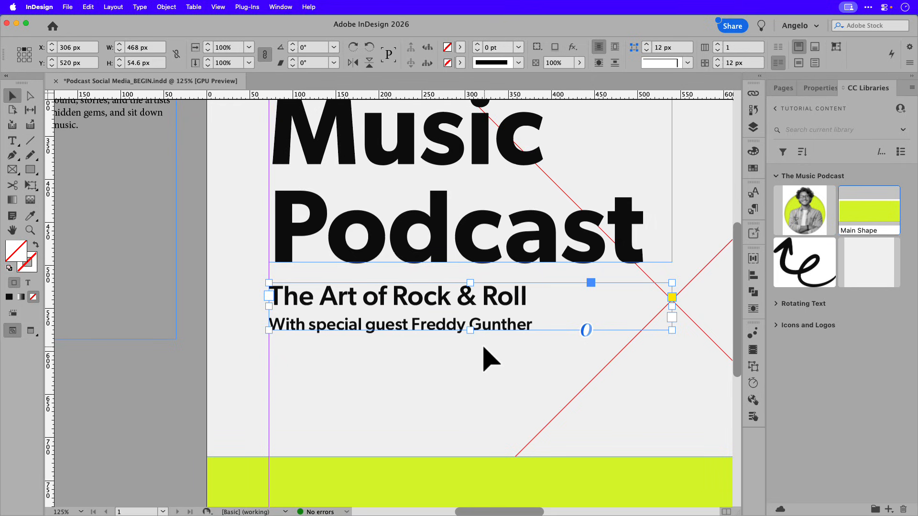
{"action": "key", "text": "super+0"}
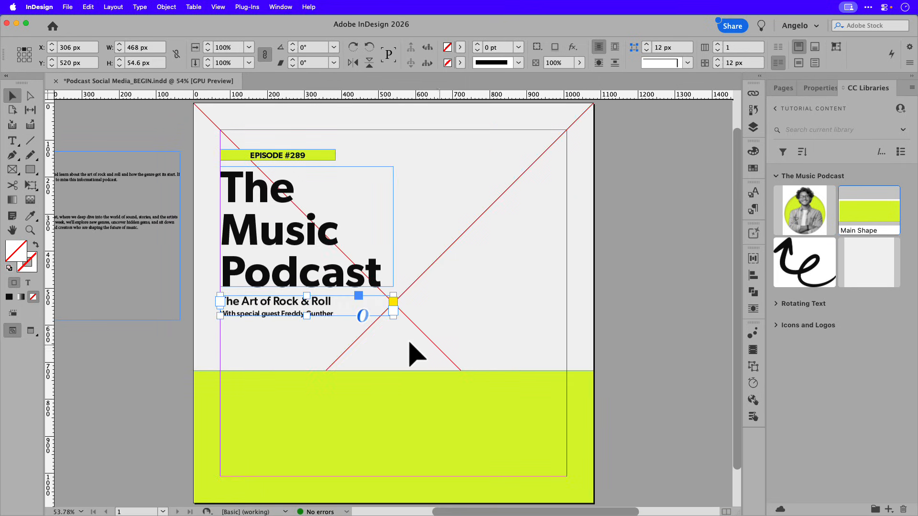
{"action": "left_click_drag", "start_coordinate": [339, 301], "coordinate": [339, 315]}
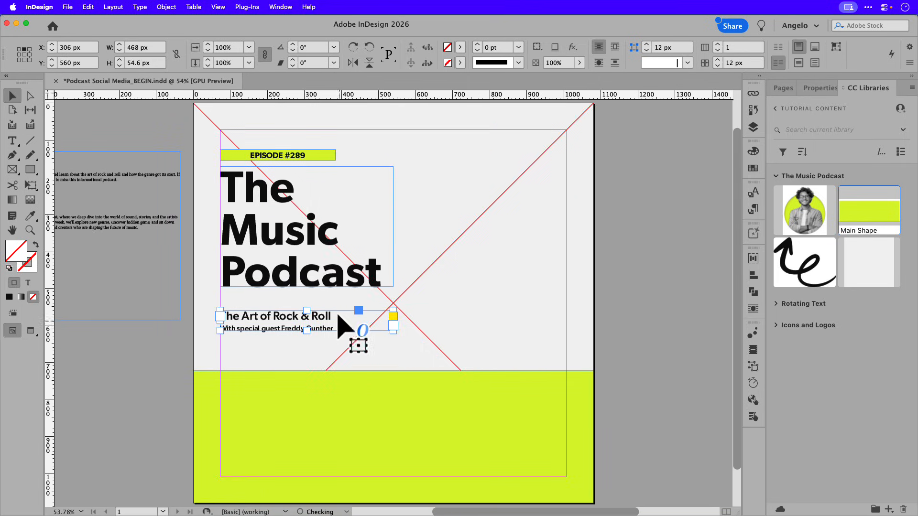
{"action": "left_click_drag", "start_coordinate": [331, 269], "coordinate": [369, 282]}
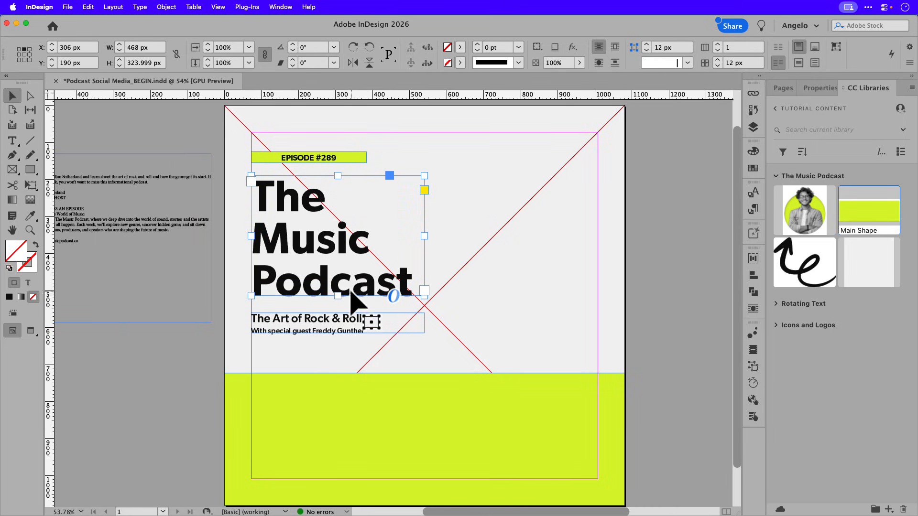
{"action": "key", "text": "super+z"}
{"action": "key", "text": "super+z"}
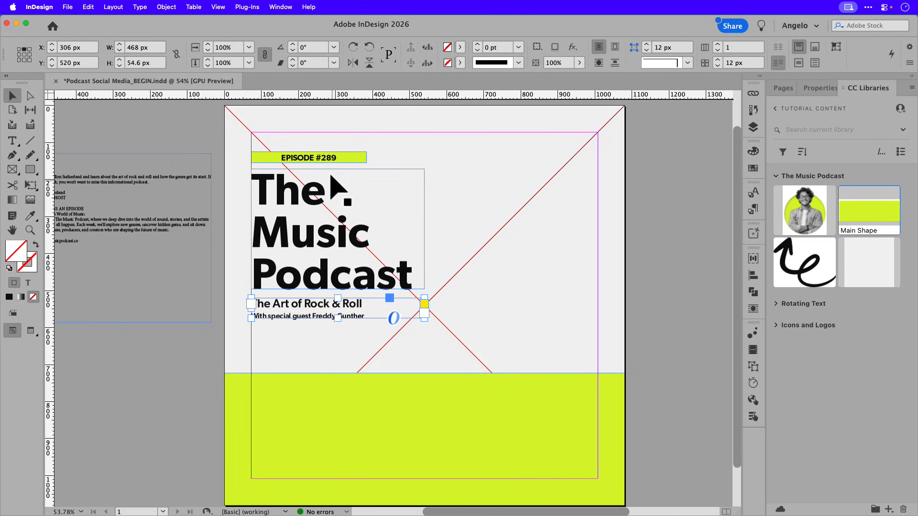
Step: Move the episode number, title and topic frames up together until the episode number frame sits at Y 95 px
{"action": "key", "text": "super+z"}
{"action": "key", "text": "super+z"}
{"action": "key", "text": "super+z"}
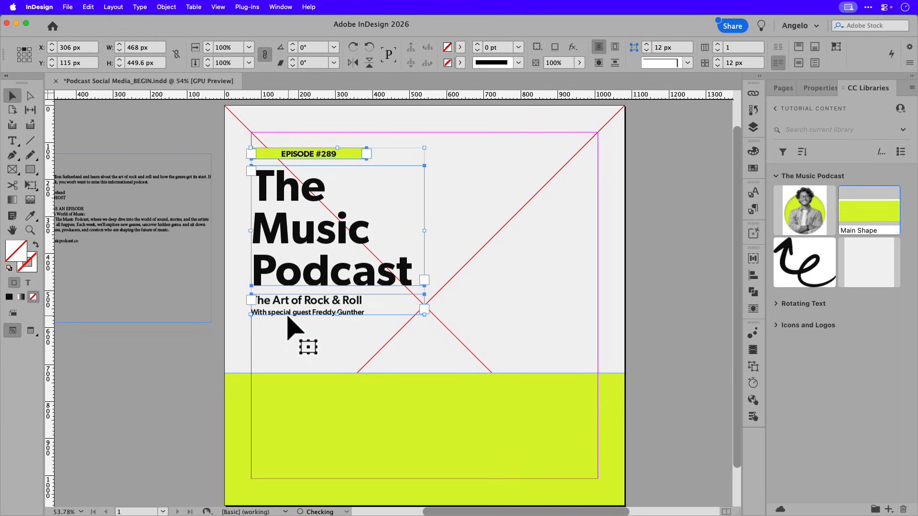
{"action": "key", "text": "super+z"}
Step: Move the episode description paragraph from the pasted copy into its own 468 by 150 px frame below the special guest line, at Y 572 px
{"action": "scroll", "coordinate": [292, 368], "scroll_direction": "left", "scroll_amount": 5}
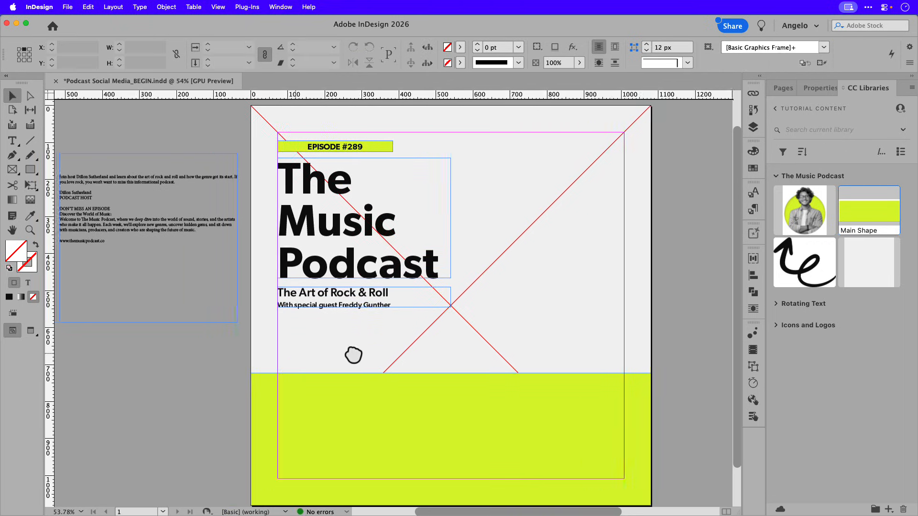
{"action": "key", "text": "t"}
{"action": "triple_click", "coordinate": [181, 173]}
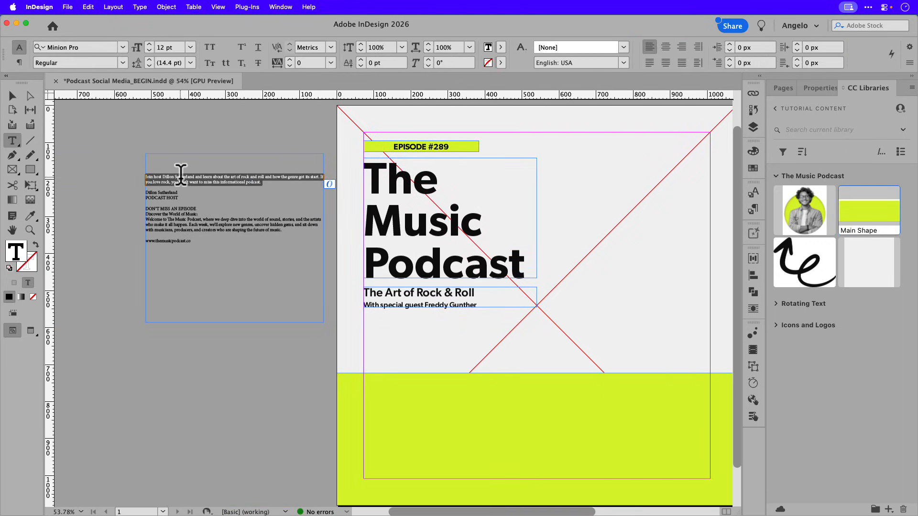
{"action": "key", "text": "super+x"}
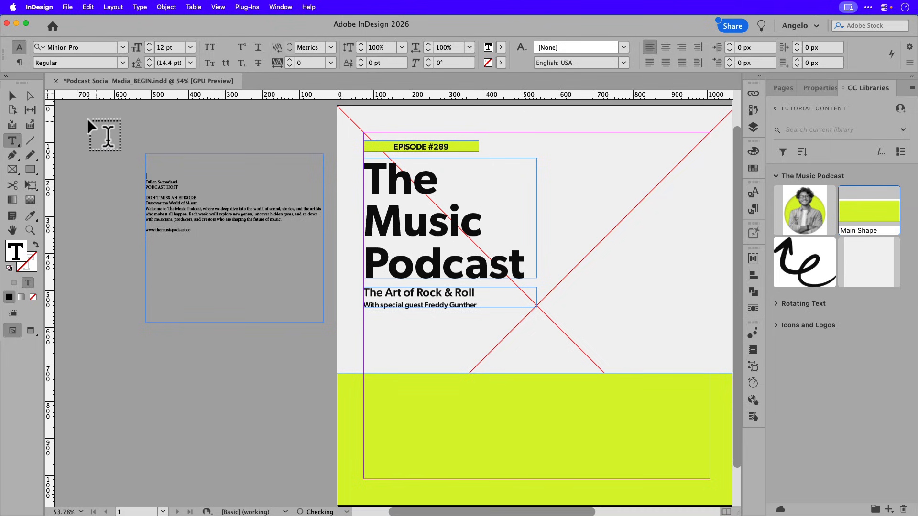
{"action": "left_click", "coordinate": [14, 97]}
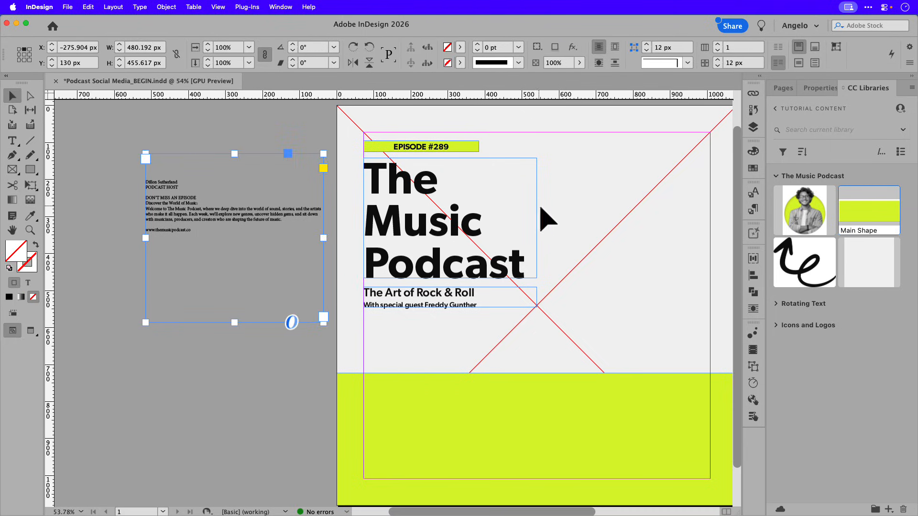
{"action": "left_click", "coordinate": [550, 220]}
{"action": "key", "text": "super+v"}
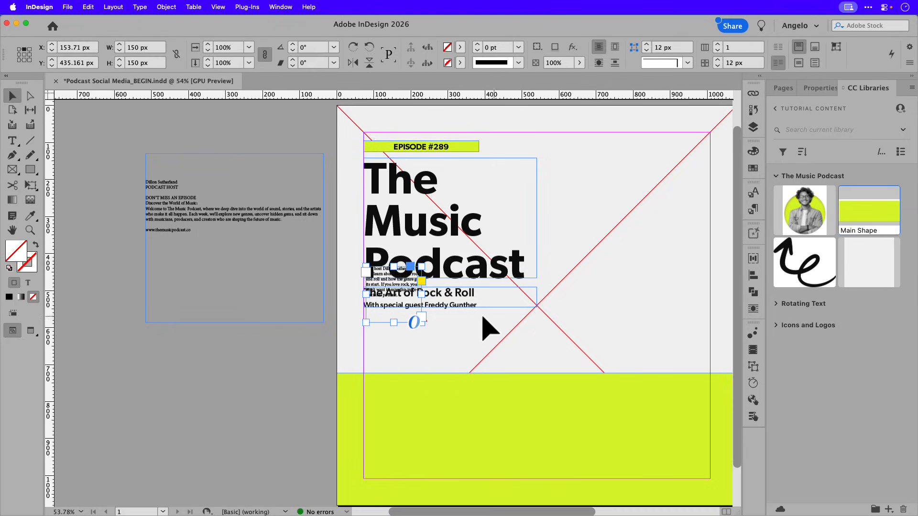
{"action": "left_click_drag", "start_coordinate": [416, 311], "coordinate": [536, 345]}
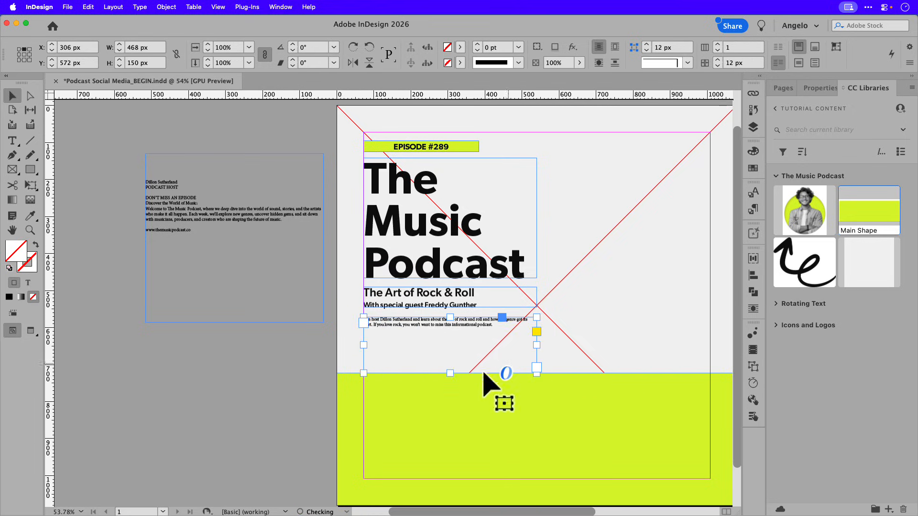
Step: Make the description frame 75 px tall and apply the Body Text paragraph style to its text
{"action": "double_click", "coordinate": [449, 373]}
{"action": "scroll", "coordinate": [426, 329], "scroll_direction": "up", "scroll_amount": 1}
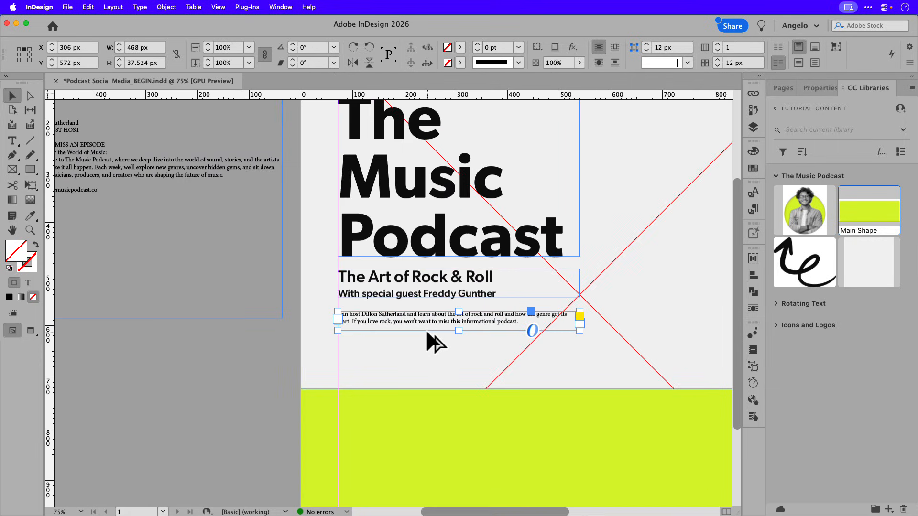
{"action": "scroll", "coordinate": [427, 332], "scroll_direction": "up", "scroll_amount": 1}
{"action": "left_click_drag", "start_coordinate": [468, 329], "coordinate": [468, 356]}
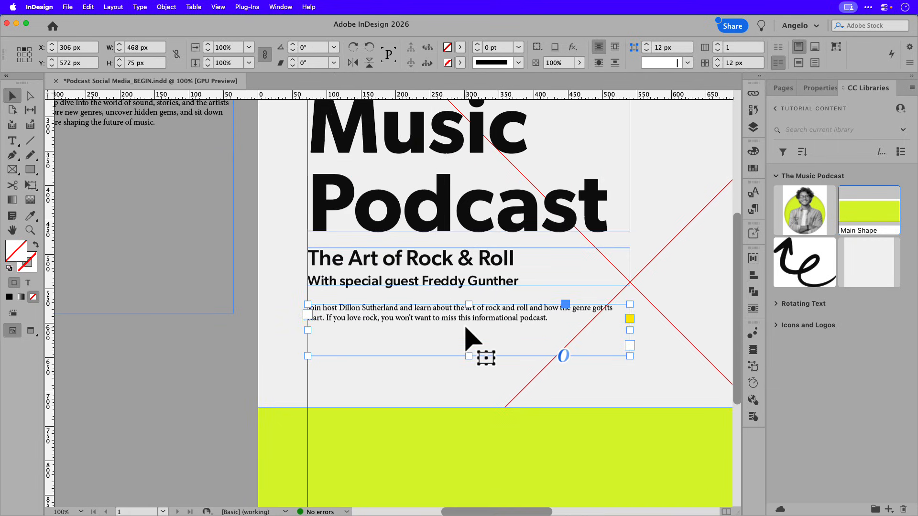
{"action": "left_click", "coordinate": [753, 214]}
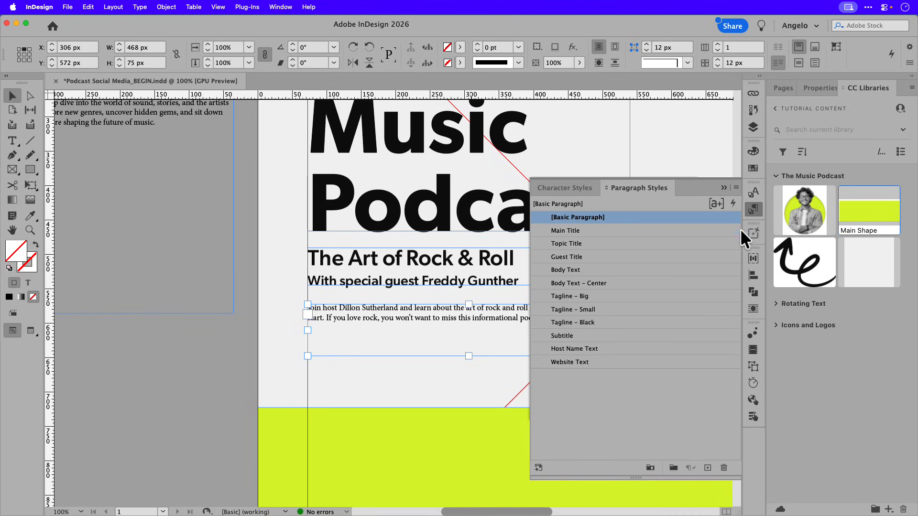
{"action": "left_click", "coordinate": [581, 273]}
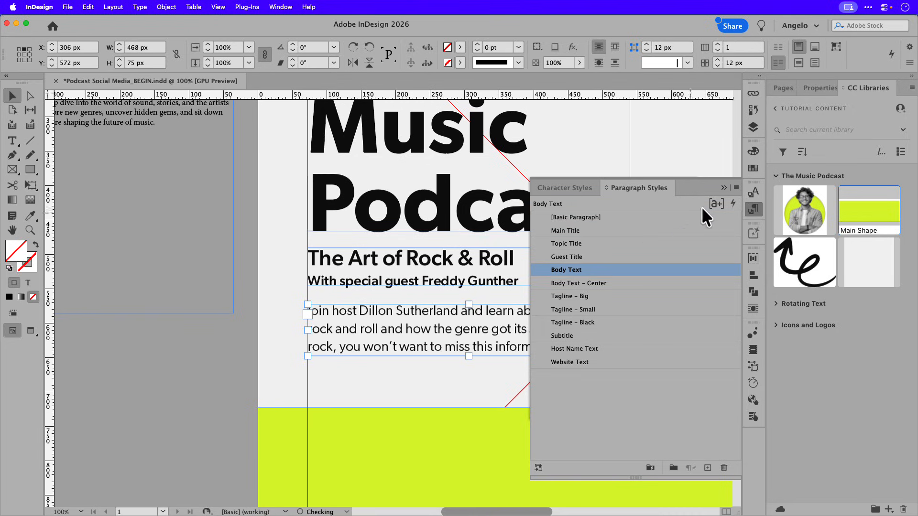
{"action": "left_click", "coordinate": [724, 188]}
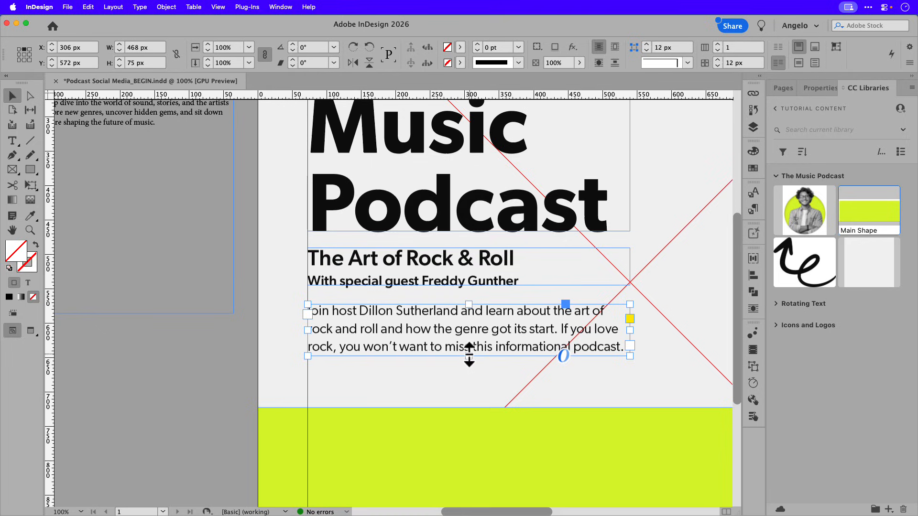
Step: Make the description frame 68 px tall, then lower it to Y 599.3 px and the topic frame to about Y 505 px
{"action": "left_click_drag", "start_coordinate": [469, 356], "coordinate": [468, 369]}
{"action": "double_click", "coordinate": [443, 361]}
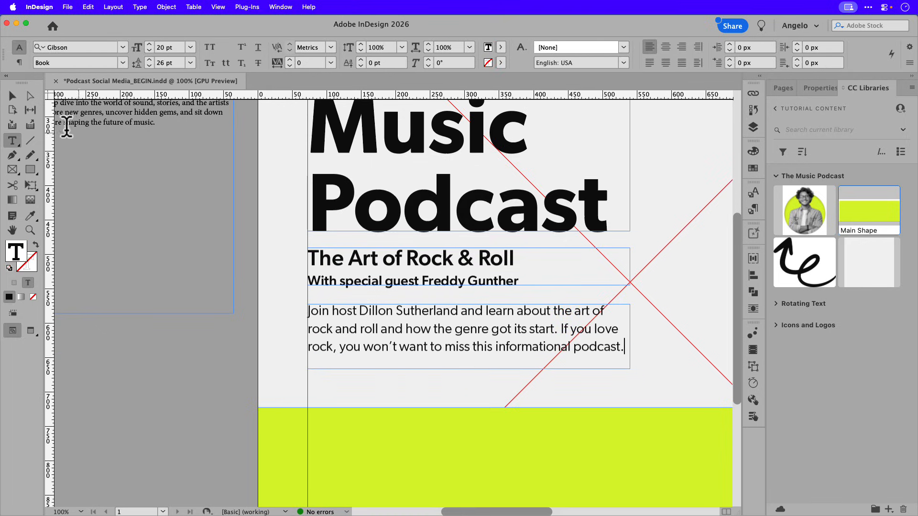
{"action": "left_click", "coordinate": [12, 96]}
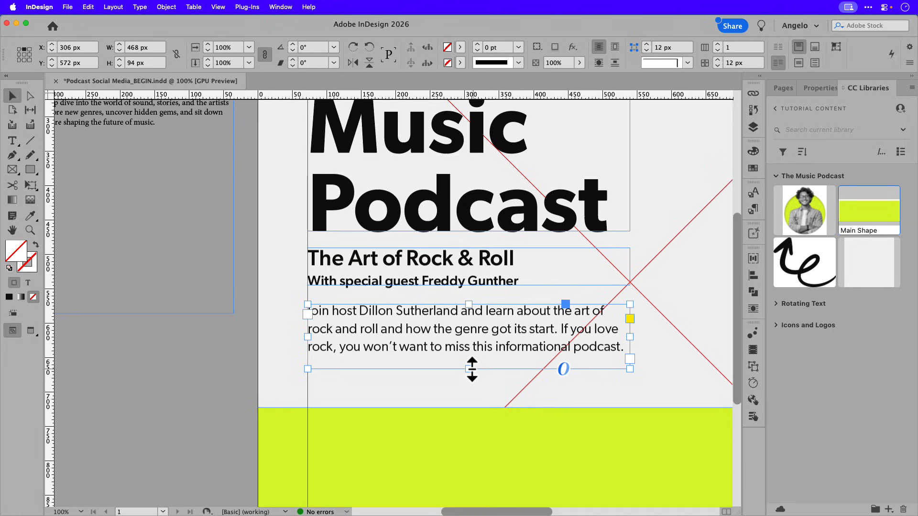
{"action": "left_click_drag", "start_coordinate": [469, 369], "coordinate": [468, 350]}
{"action": "left_click_drag", "start_coordinate": [395, 335], "coordinate": [453, 355]}
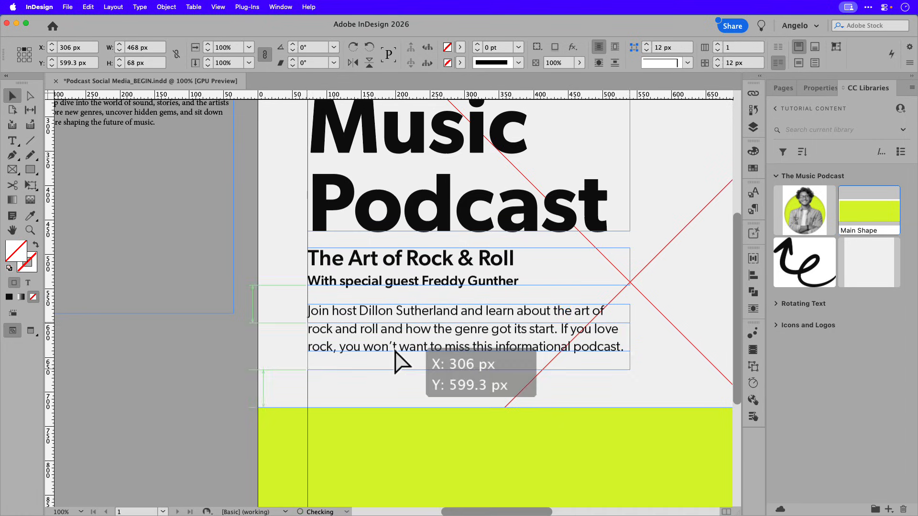
{"action": "left_click_drag", "start_coordinate": [402, 283], "coordinate": [402, 294]}
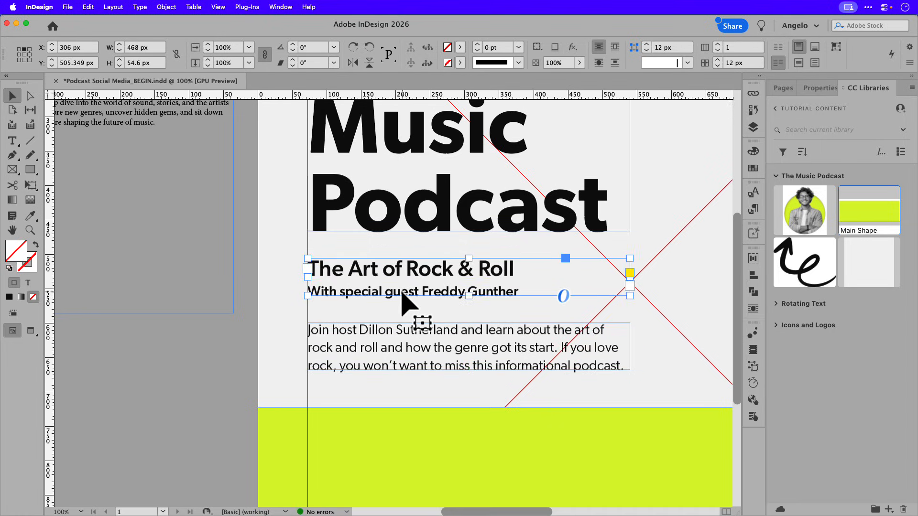
Step: Deselect everything and check the full page layout in preview mode
{"action": "key", "text": "super+0"}
{"action": "key", "text": "super+shift+a"}
{"action": "left_click_drag", "start_coordinate": [430, 263], "coordinate": [435, 289]}
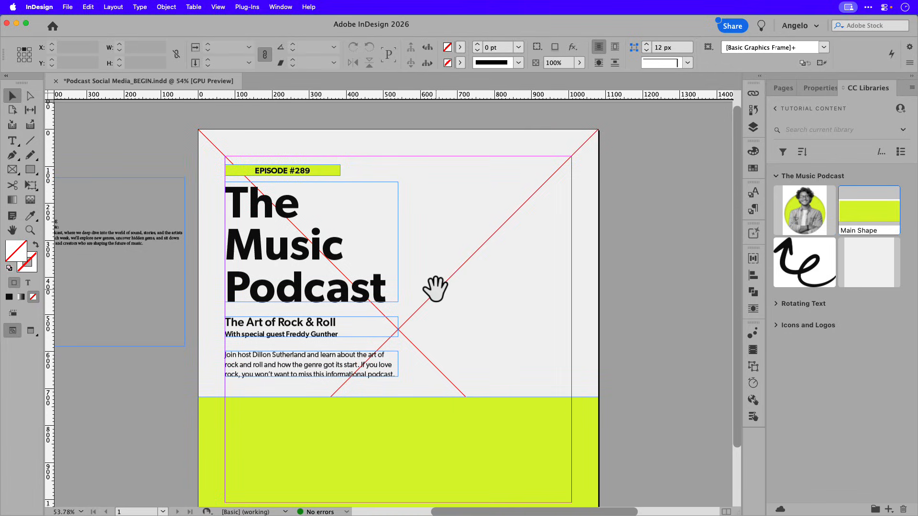
{"action": "key", "text": "w"}
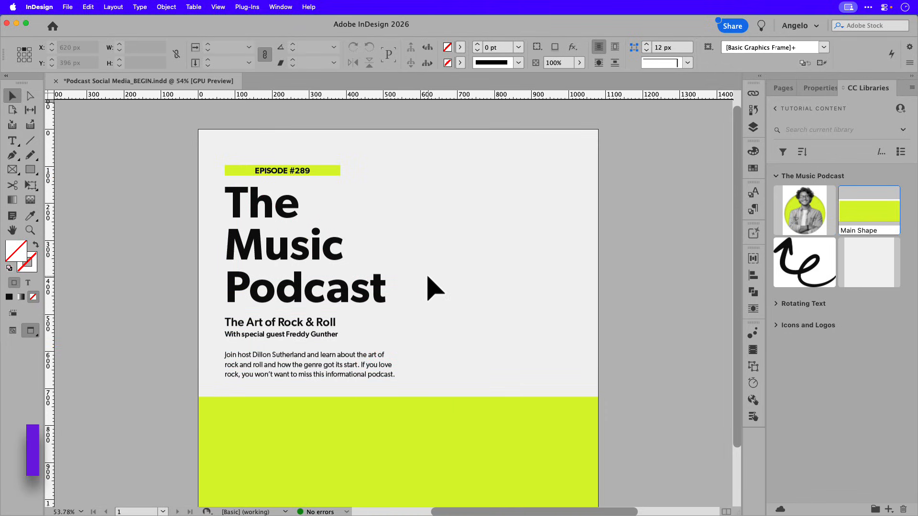
{"action": "left_click_drag", "start_coordinate": [427, 277], "coordinate": [450, 253]}
{"action": "key", "text": "w"}
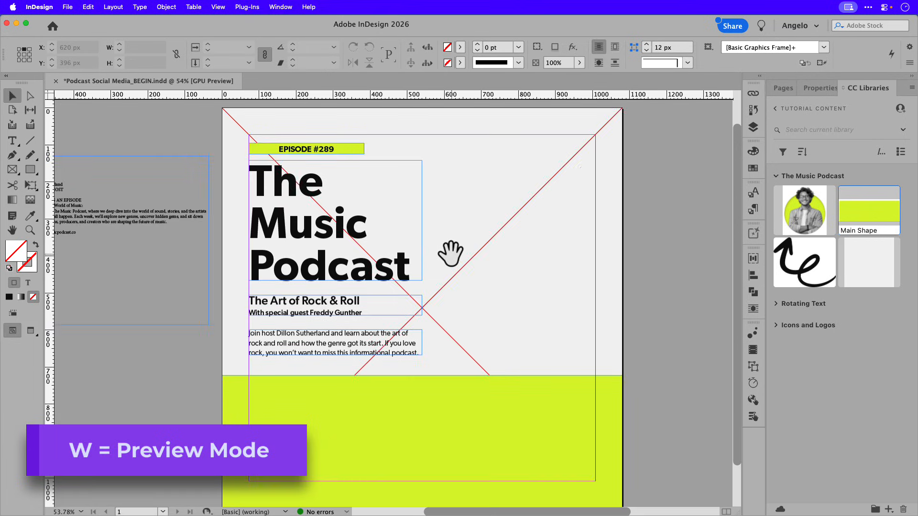
{"action": "key", "text": "w"}
{"action": "key", "text": "w"}
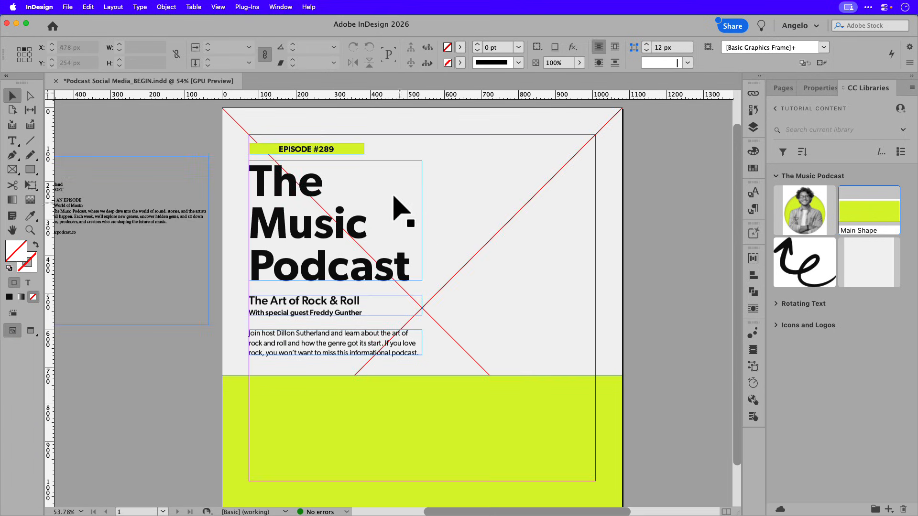
Step: Narrow the episode number frame from its right side so the green background closely hugs the text, and check it in preview mode
{"action": "left_click", "coordinate": [347, 150]}
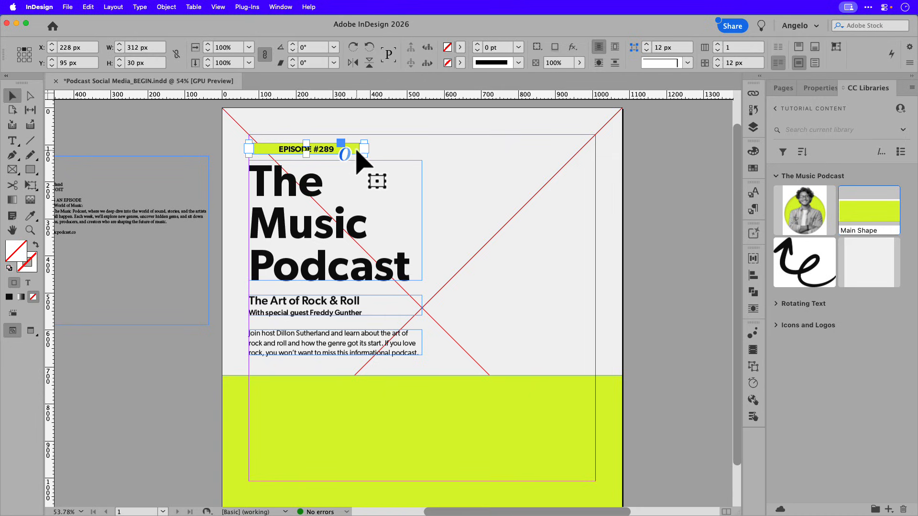
{"action": "left_click_drag", "start_coordinate": [364, 151], "coordinate": [319, 151]}
{"action": "left_click", "coordinate": [359, 150]}
{"action": "key", "text": "w"}
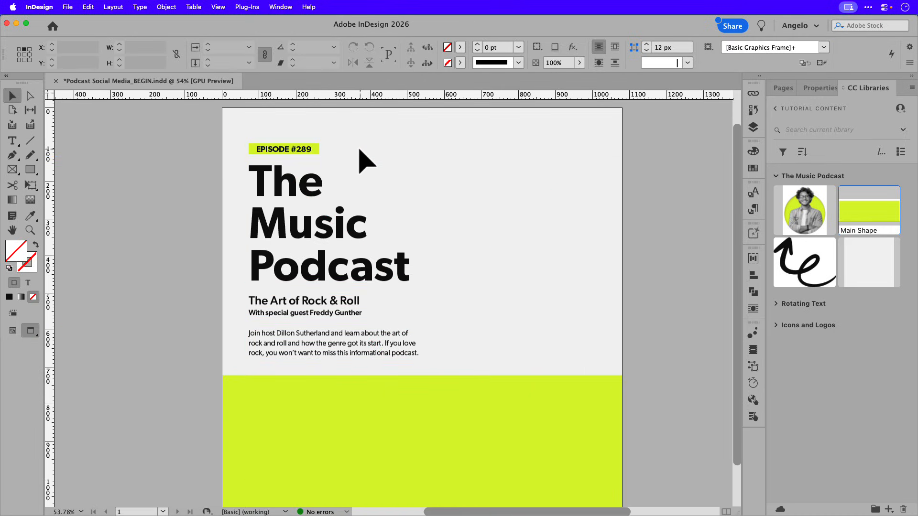
{"action": "key", "text": "w"}
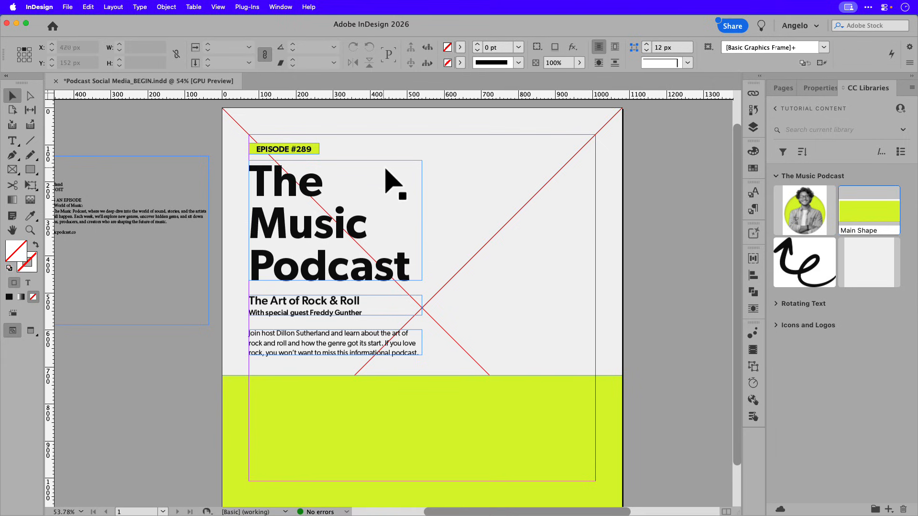
Step: Place the Main Artwork library graphic beside the title, about 439 by 493 px, at about X 760 px and Y 82 px
{"action": "left_click", "coordinate": [809, 219]}
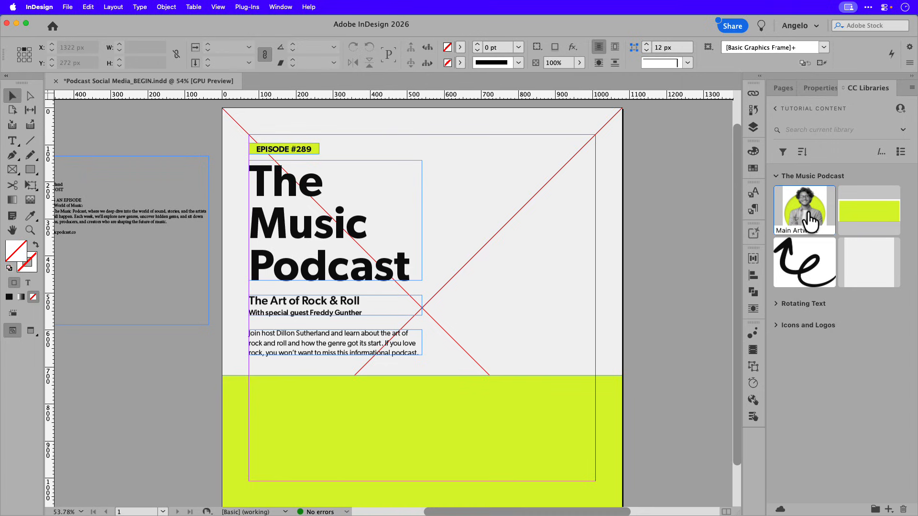
{"action": "left_click_drag", "start_coordinate": [809, 219], "coordinate": [678, 201]}
{"action": "left_click_drag", "start_coordinate": [539, 192], "coordinate": [468, 152]}
{"action": "left_click", "coordinate": [468, 149]}
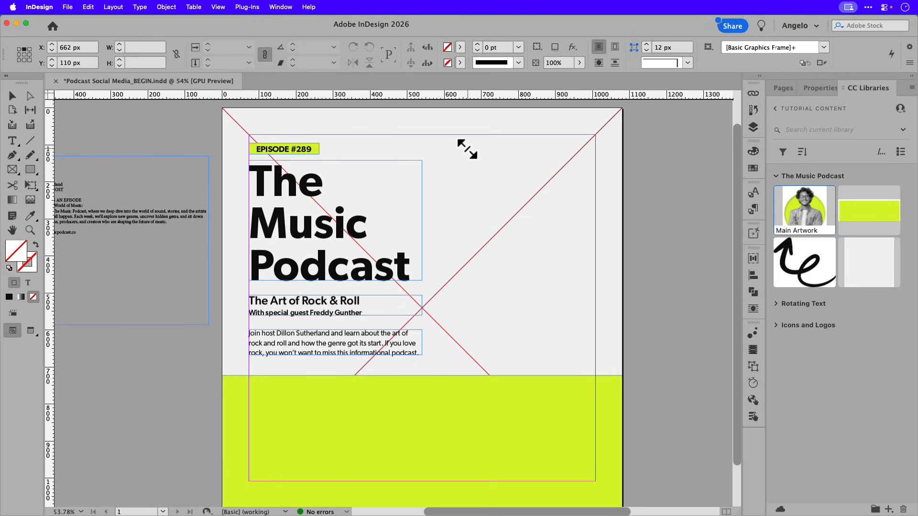
{"action": "left_click_drag", "start_coordinate": [603, 230], "coordinate": [562, 220]}
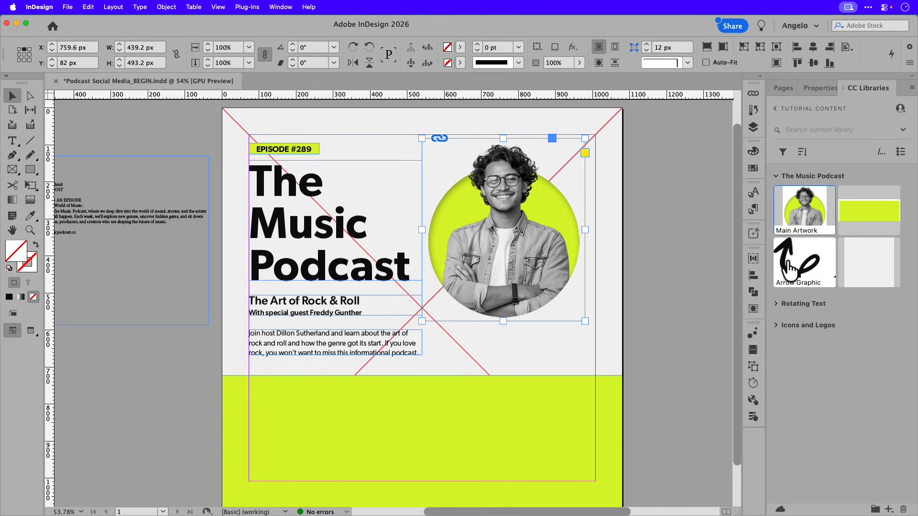
Step: Place the Arrow Graphic from the library over the lower part of the portrait artwork, at about X 700 px and Y 672 px
{"action": "left_click", "coordinate": [794, 276]}
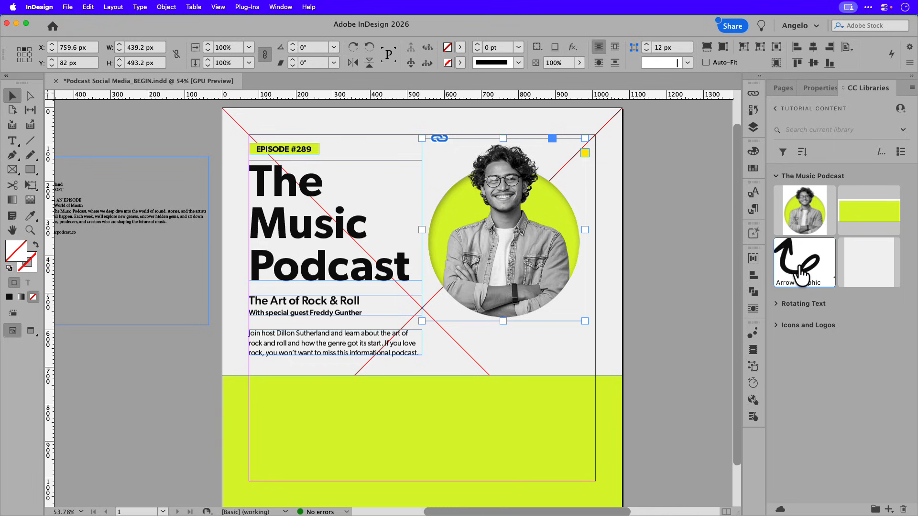
{"action": "left_click_drag", "start_coordinate": [801, 275], "coordinate": [606, 286]}
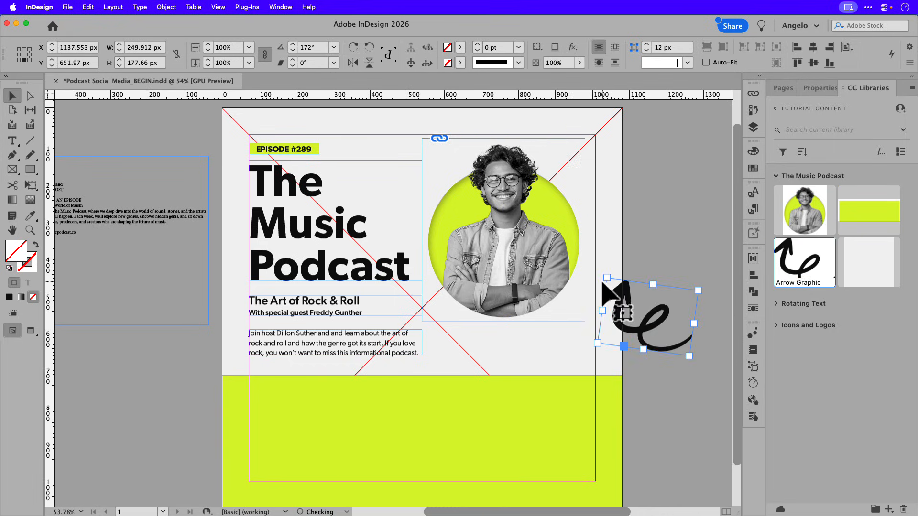
{"action": "left_click_drag", "start_coordinate": [665, 322], "coordinate": [499, 319]}
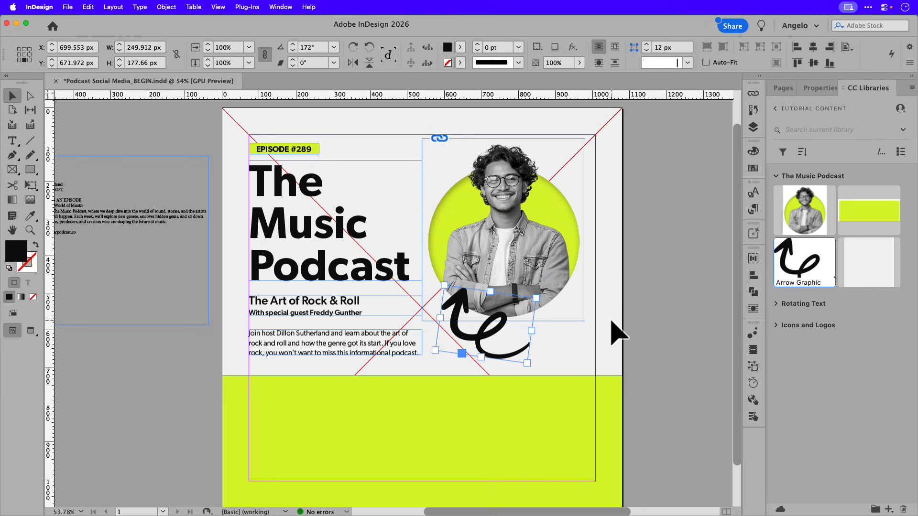
Step: Deselect the arrow graphic and check how it sits with the portrait and text in preview mode
{"action": "left_click", "coordinate": [642, 305]}
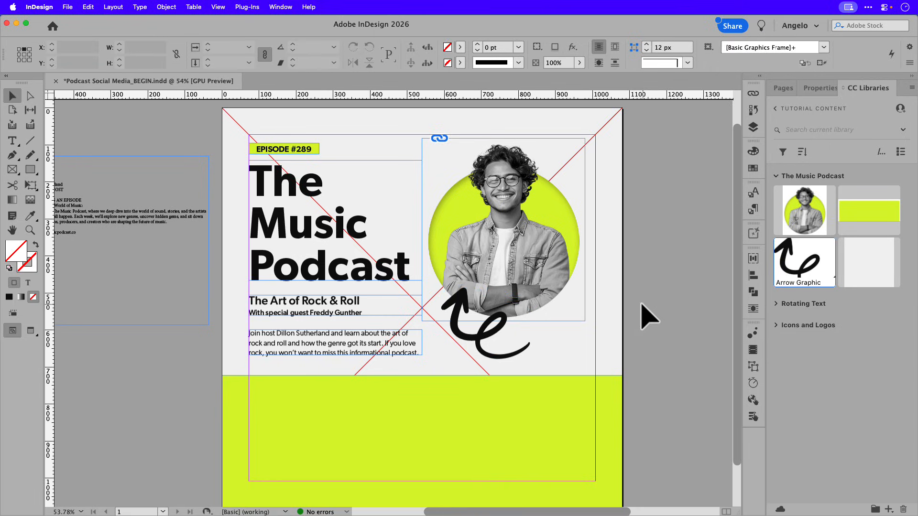
{"action": "key", "text": "w"}
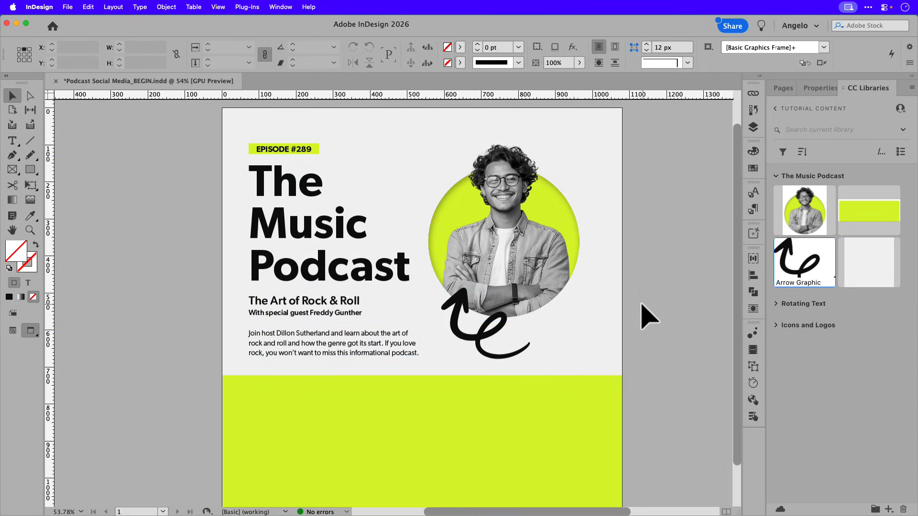
{"action": "key", "text": "w"}
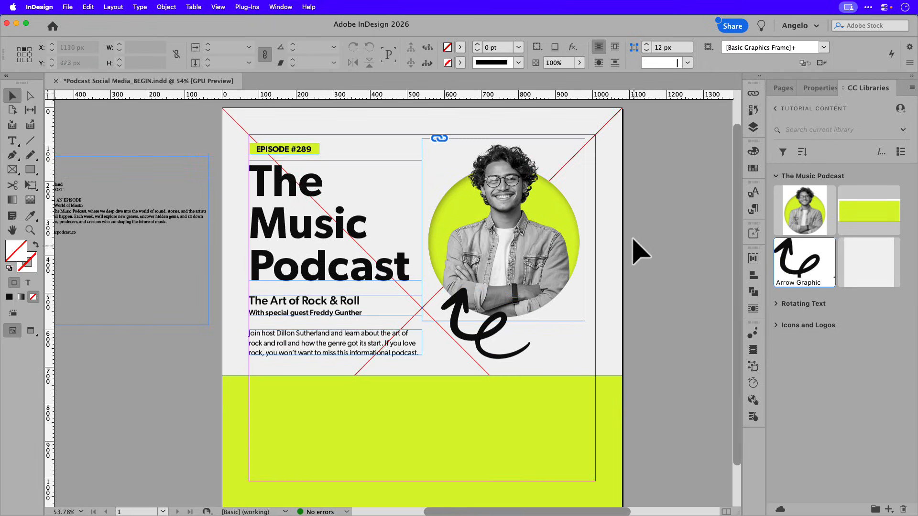
Step: Nudge the portrait artwork and the arrow graphic together slightly upward on the page and deselect them
{"action": "left_click", "coordinate": [469, 340]}
{"action": "key", "text": "Up"}
{"action": "key", "text": "Up"}
{"action": "key", "text": "Up"}
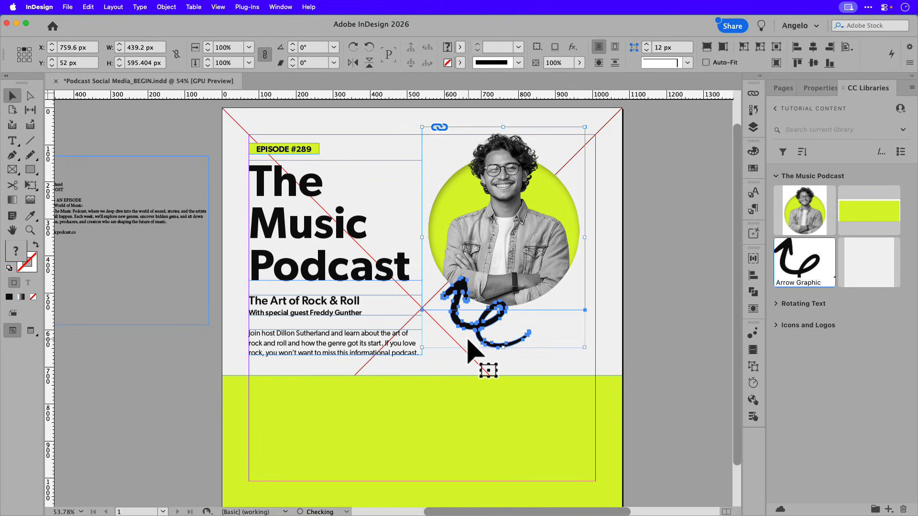
{"action": "left_click", "coordinate": [617, 319]}
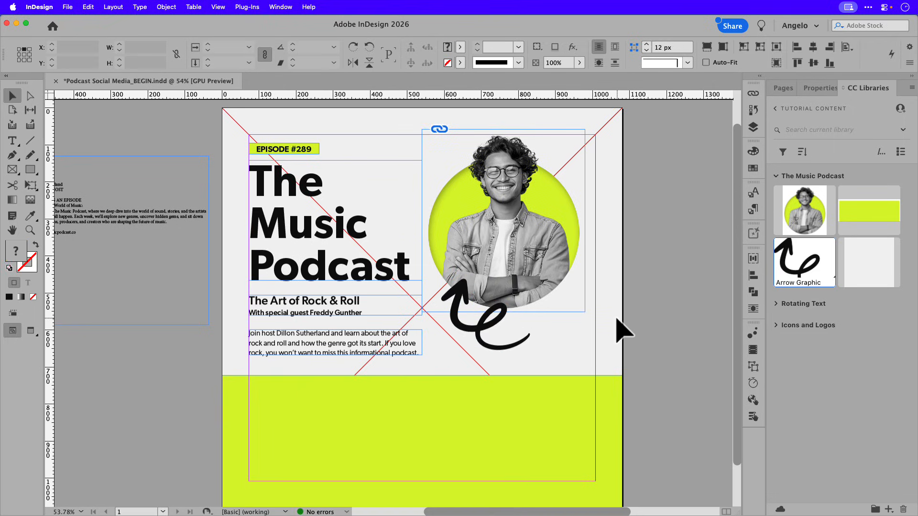
Step: Move the host's name from the pasteboard text into its own frame below the portrait, at about X 933 px and Y 551 px
{"action": "left_click_drag", "start_coordinate": [404, 293], "coordinate": [482, 298]}
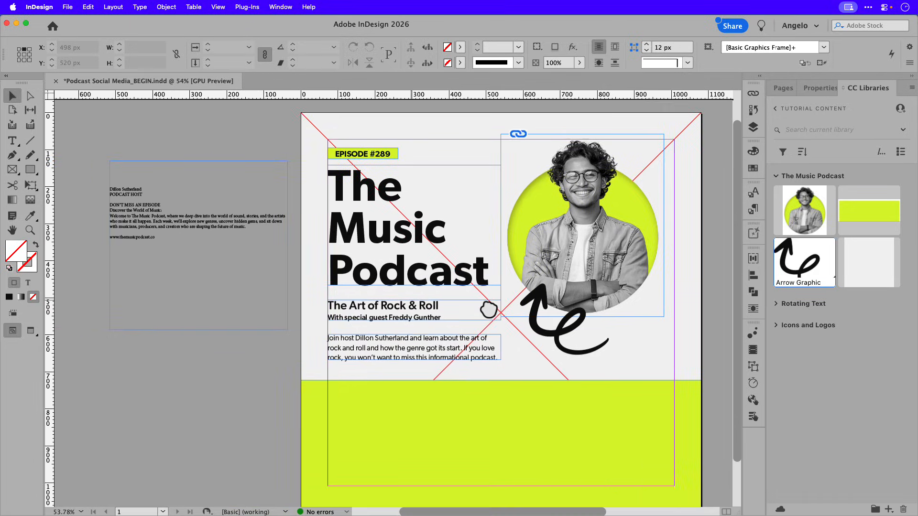
{"action": "double_click", "coordinate": [134, 193]}
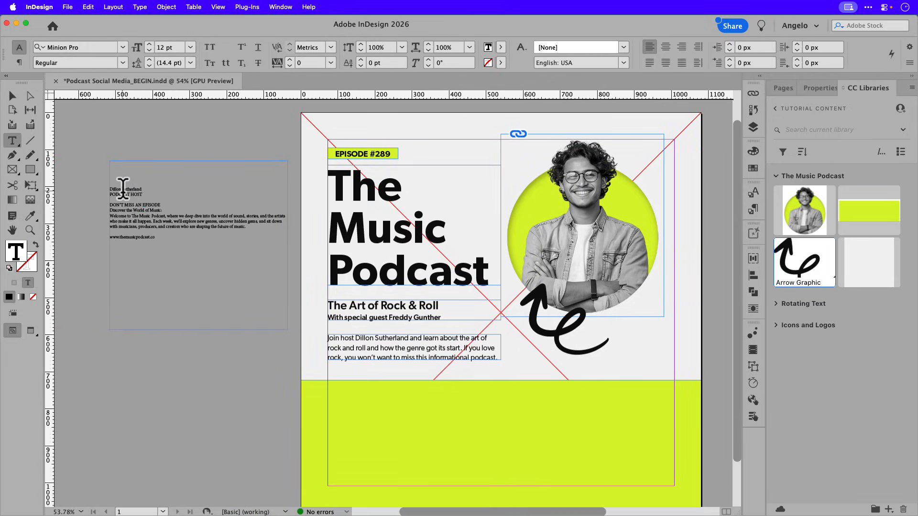
{"action": "key", "text": "BackSpace"}
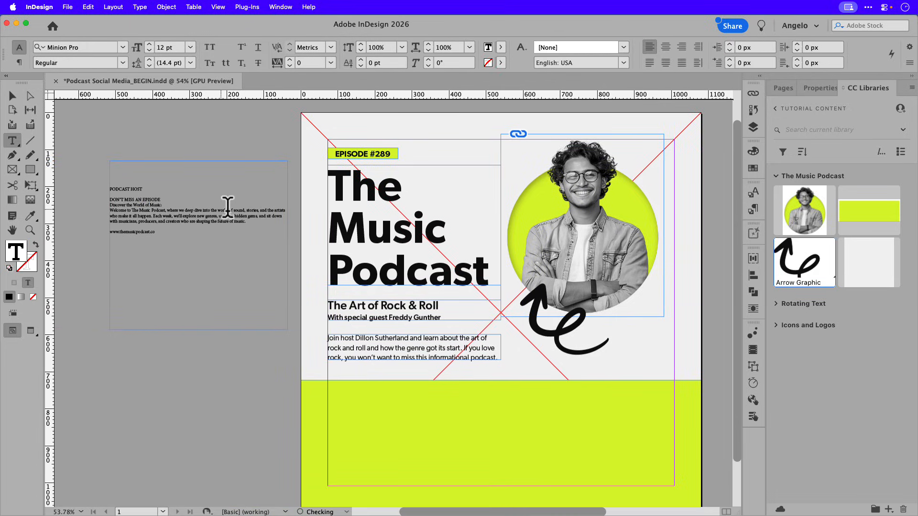
{"action": "left_click", "coordinate": [13, 98]}
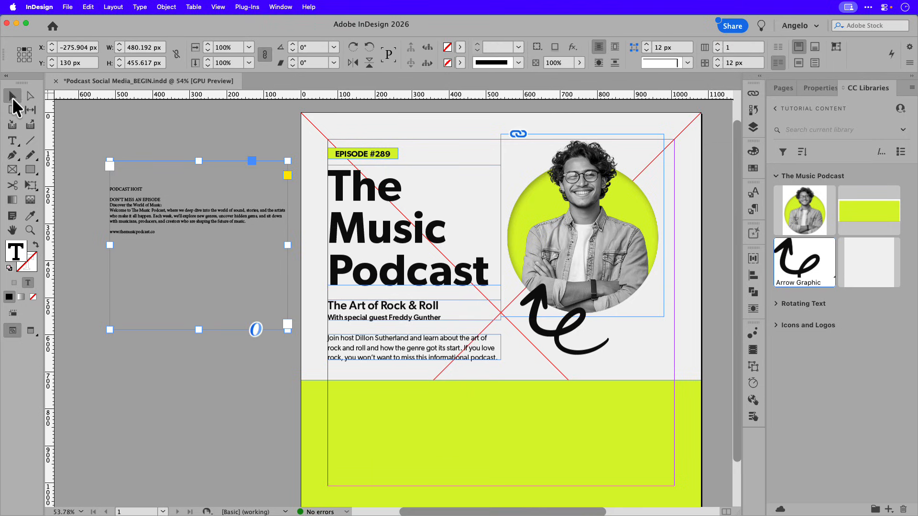
{"action": "key", "text": "super+v"}
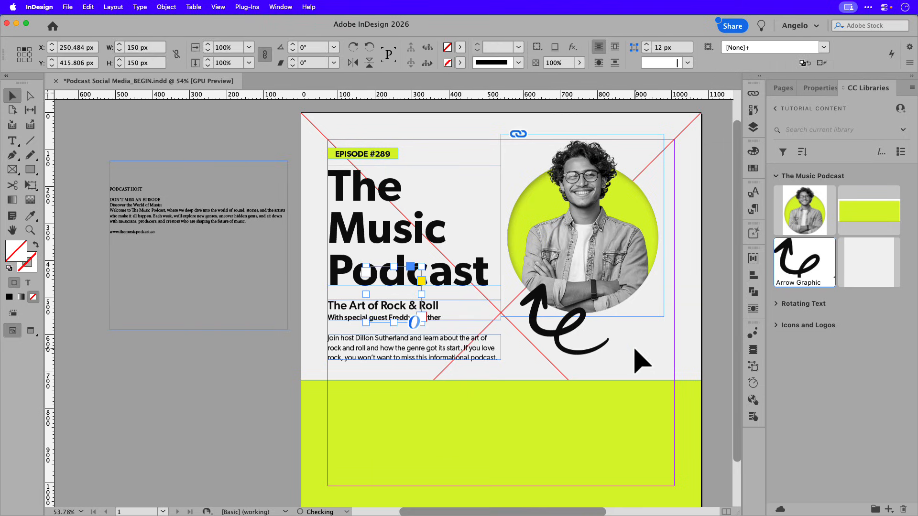
{"action": "left_click_drag", "start_coordinate": [404, 306], "coordinate": [646, 354]}
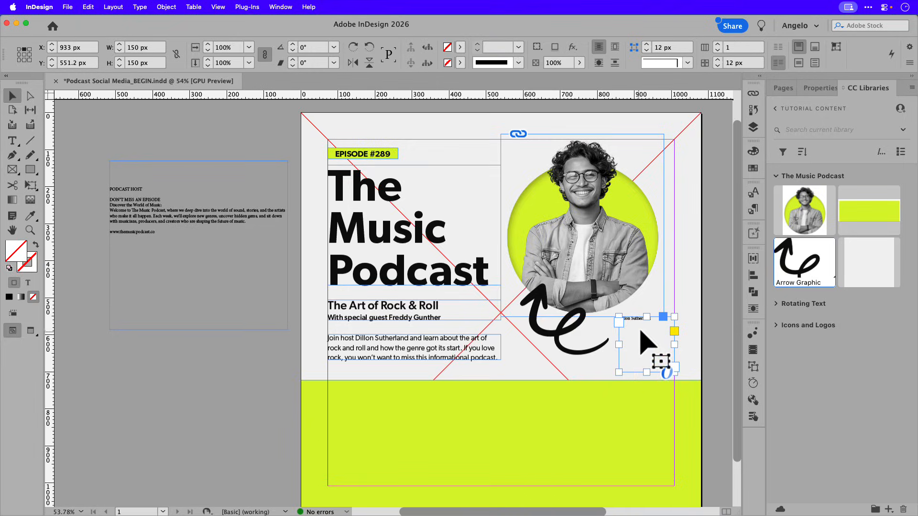
Step: Apply the Host Name Text paragraph style to the host's name frame beside the arrow's tail
{"action": "scroll", "coordinate": [639, 335], "scroll_direction": "up", "scroll_amount": 10}
{"action": "scroll", "coordinate": [573, 334], "scroll_direction": "right", "scroll_amount": 6}
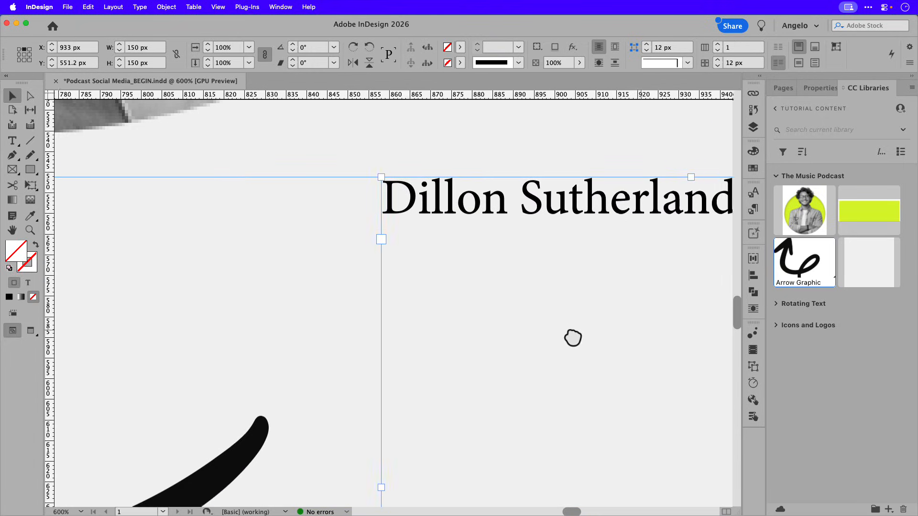
{"action": "left_click", "coordinate": [752, 208]}
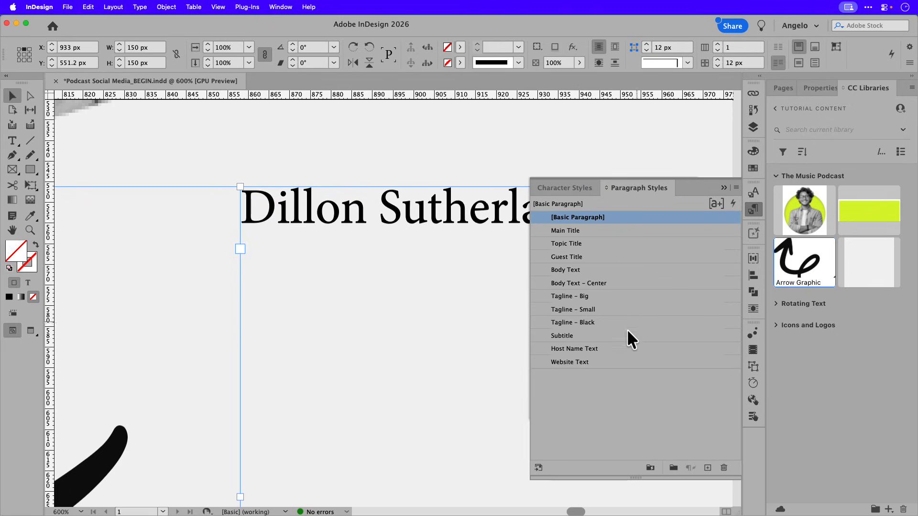
{"action": "left_click", "coordinate": [596, 353]}
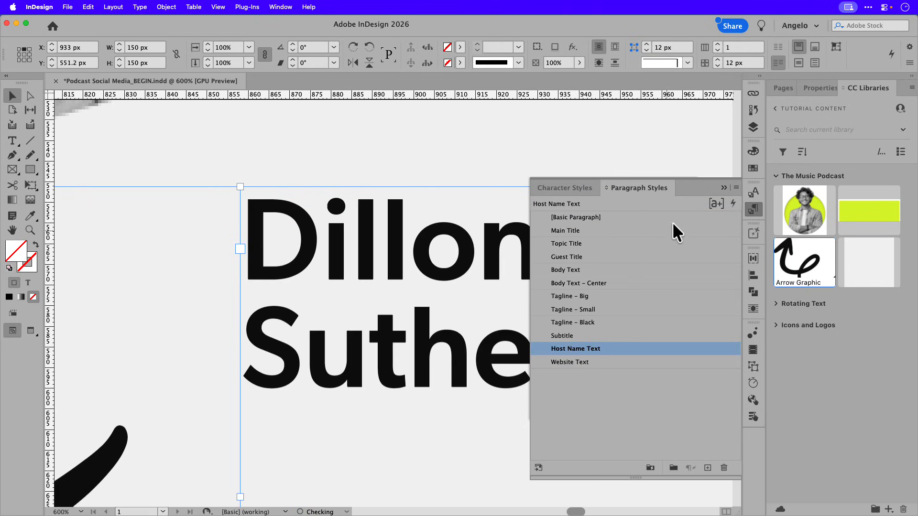
{"action": "left_click", "coordinate": [722, 188]}
{"action": "scroll", "coordinate": [606, 267], "scroll_direction": "down", "scroll_amount": 2}
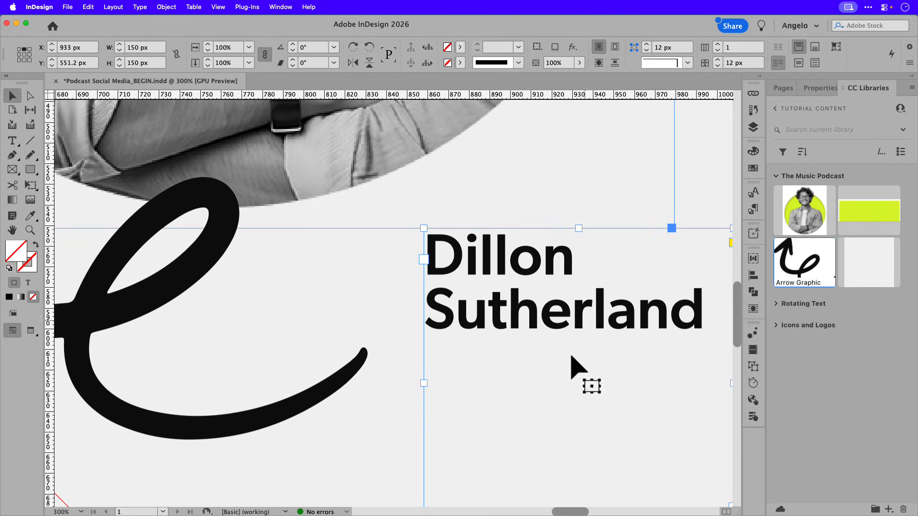
Step: Widen the host's name frame to about 165 px from its outer left edge and fit its height to the text
{"action": "left_click_drag", "start_coordinate": [552, 362], "coordinate": [457, 295]}
{"action": "left_click_drag", "start_coordinate": [332, 316], "coordinate": [302, 313]}
{"action": "key", "text": "super+z"}
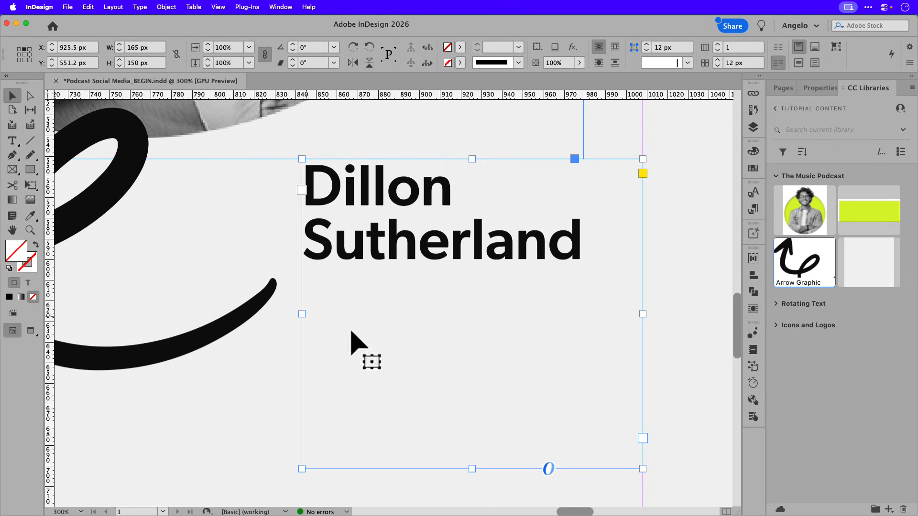
{"action": "double_click", "coordinate": [472, 469]}
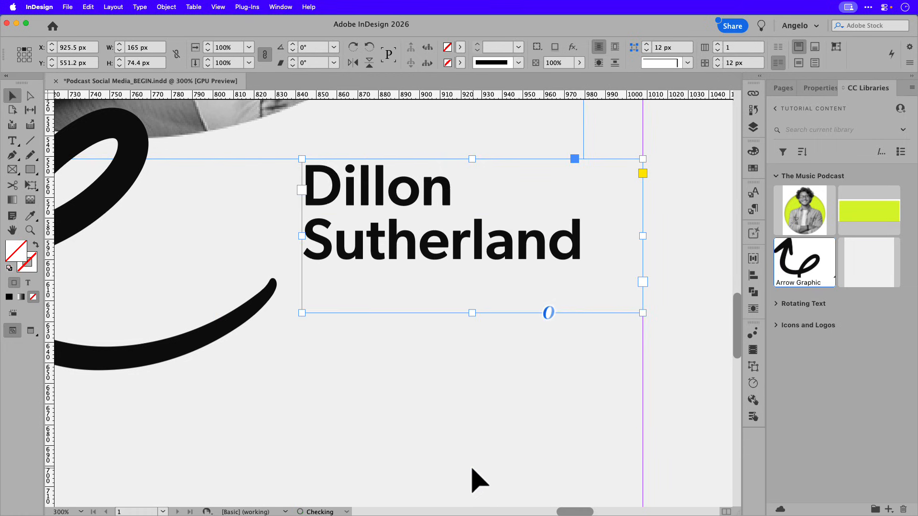
Step: Delete the trailing blank line after the host's name and refit the frame's height to the text
{"action": "double_click", "coordinate": [437, 302]}
{"action": "key", "text": "BackSpace"}
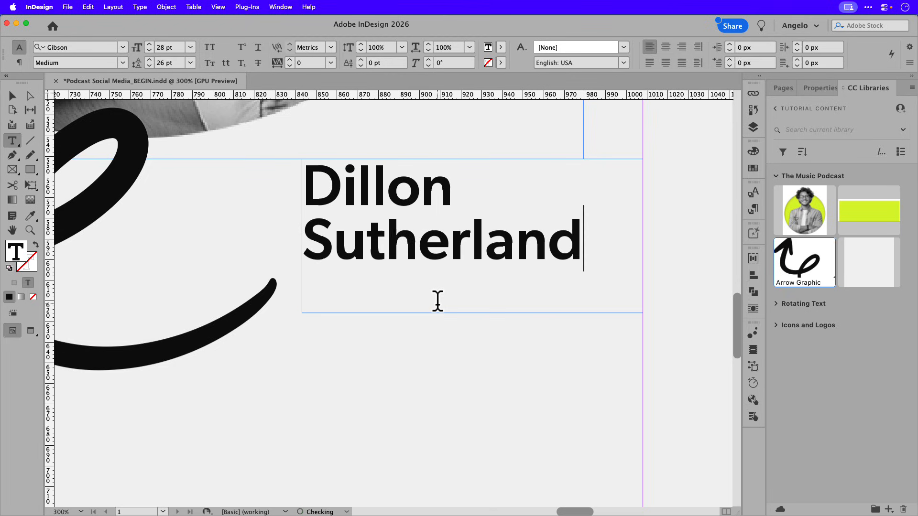
{"action": "left_click", "coordinate": [12, 96]}
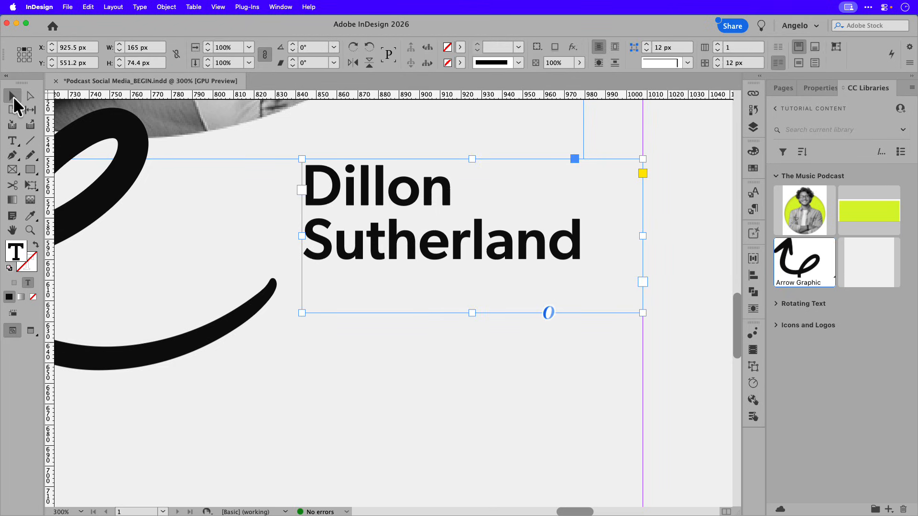
{"action": "double_click", "coordinate": [472, 314]}
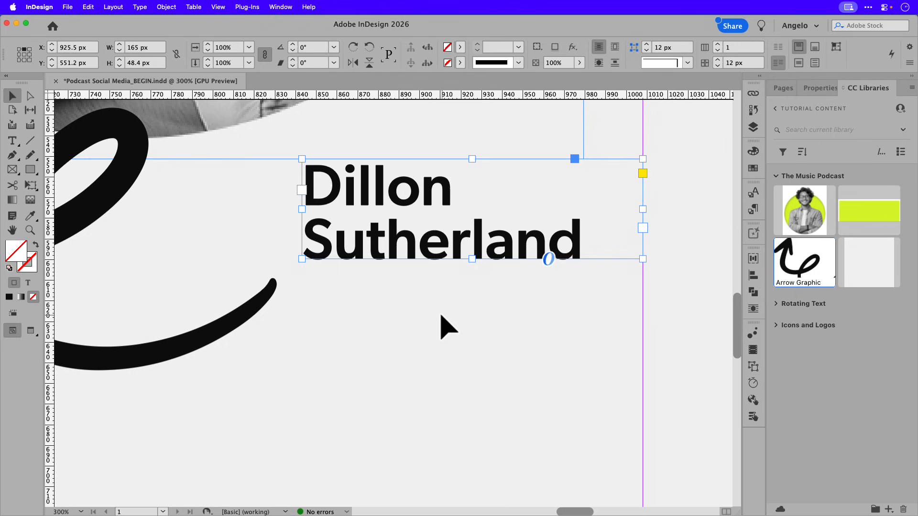
Step: Move the PODCAST HOST line from the pasteboard text into its own frame directly below the host's name, at about Y 605 px
{"action": "key", "text": "super+0"}
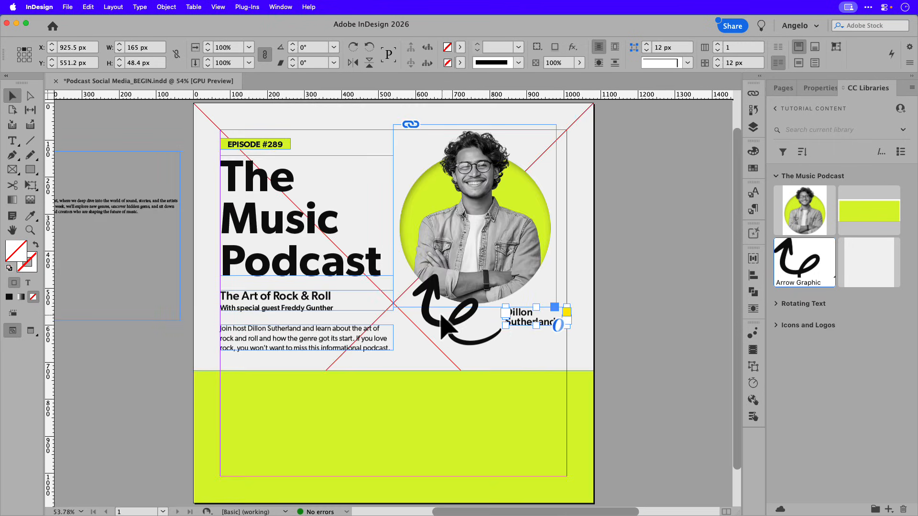
{"action": "left_click", "coordinate": [575, 282]}
{"action": "key", "text": "space"}
{"action": "left_click_drag", "start_coordinate": [300, 255], "coordinate": [372, 253]}
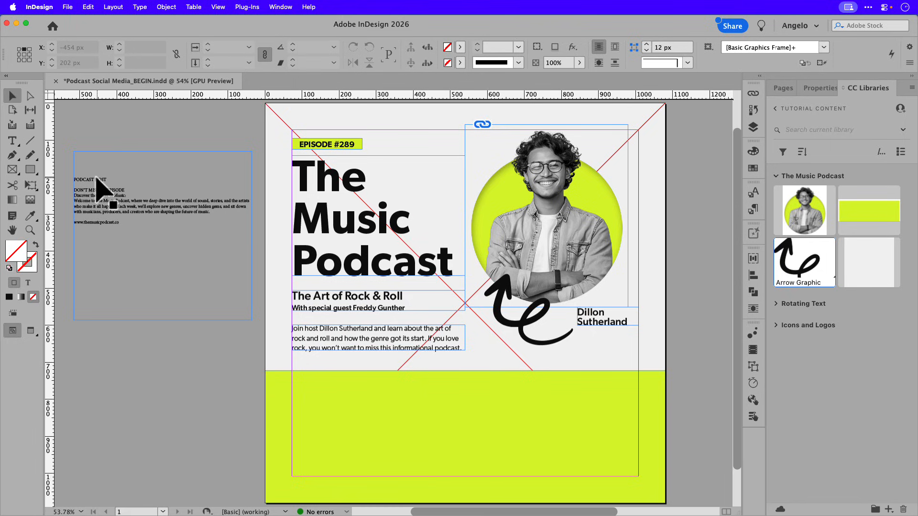
{"action": "key", "text": "t"}
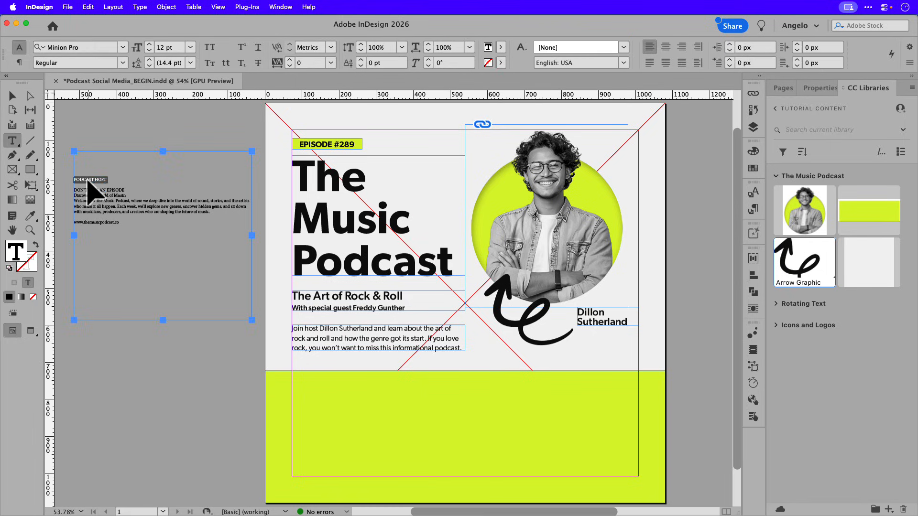
{"action": "key", "text": "BackSpace"}
{"action": "left_click", "coordinate": [12, 96]}
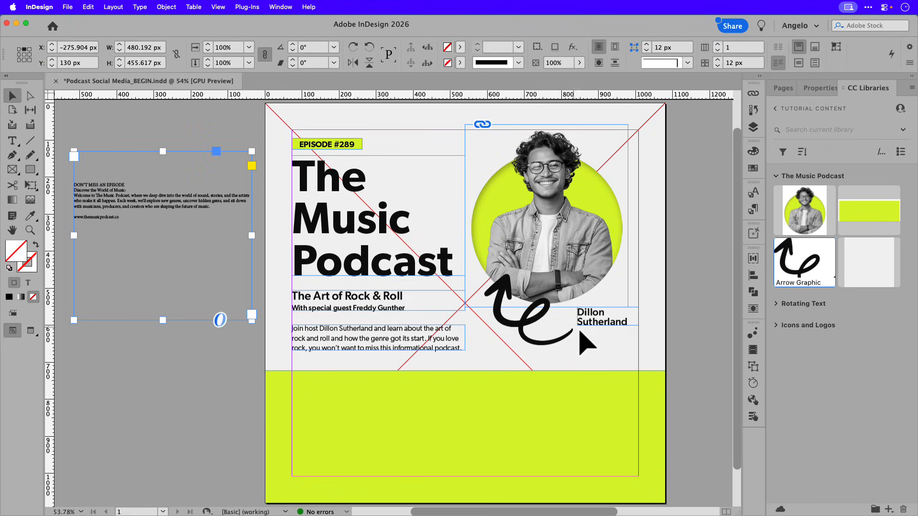
{"action": "left_click", "coordinate": [599, 348]}
{"action": "key", "text": "super+v"}
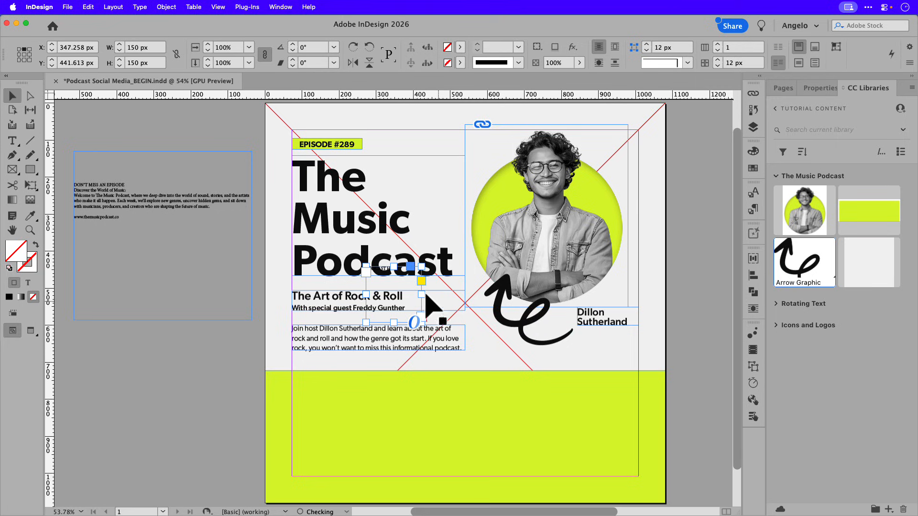
{"action": "left_click_drag", "start_coordinate": [416, 297], "coordinate": [610, 360]}
Step: Resize the PODCAST HOST frame to about 166 by 30 px so it reaches the page's right margin
{"action": "key", "text": "super+equal"}
{"action": "key", "text": "super+equal"}
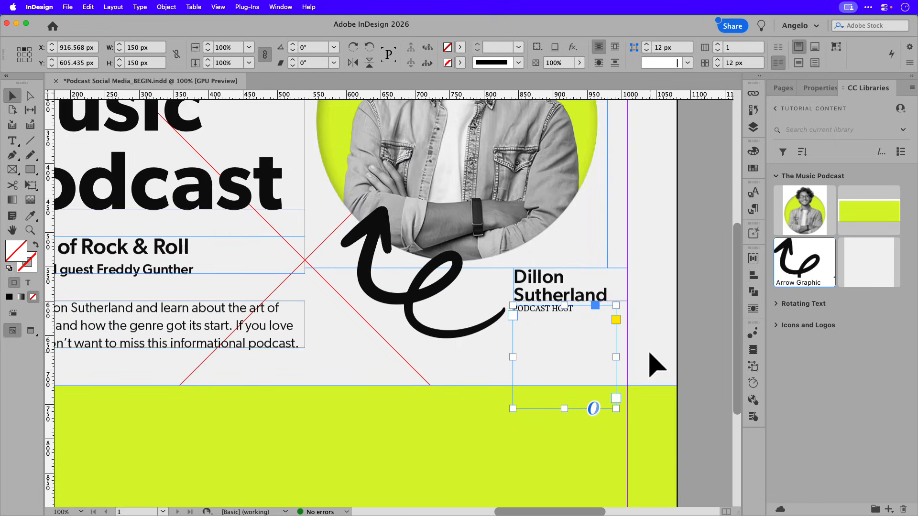
{"action": "left_click_drag", "start_coordinate": [518, 332], "coordinate": [532, 333]}
{"action": "left_click_drag", "start_coordinate": [475, 386], "coordinate": [472, 301]}
Step: Apply the Tagline – Small paragraph style to the PODCAST HOST text and deselect its frame
{"action": "double_click", "coordinate": [451, 287]}
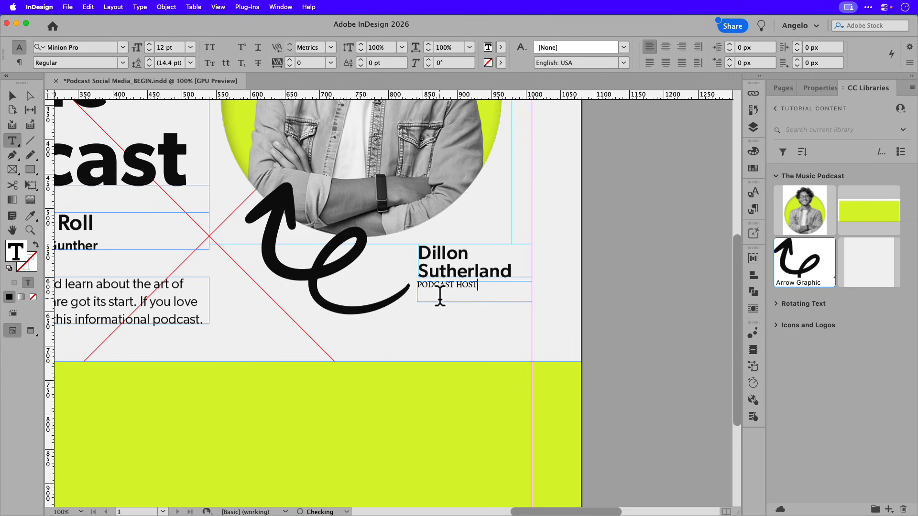
{"action": "key", "text": "super+a"}
{"action": "scroll", "coordinate": [653, 258], "scroll_direction": "up", "scroll_amount": 1}
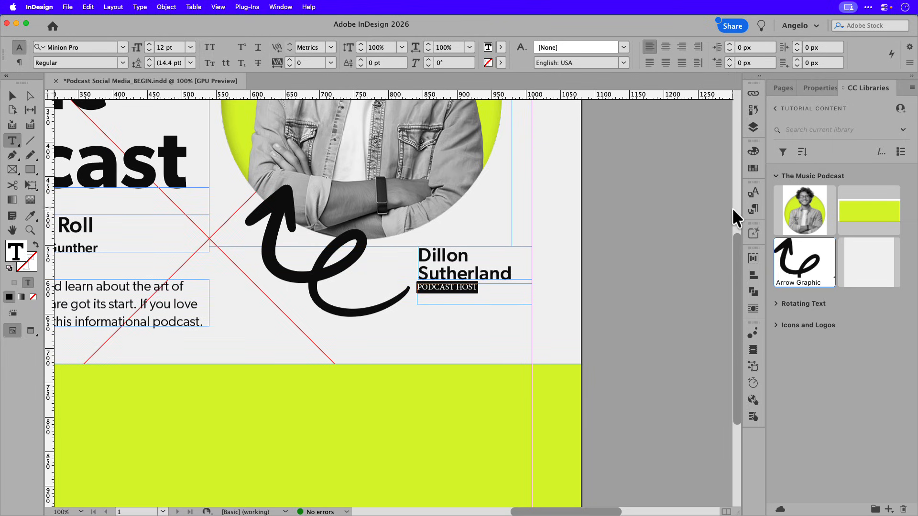
{"action": "left_click", "coordinate": [753, 209]}
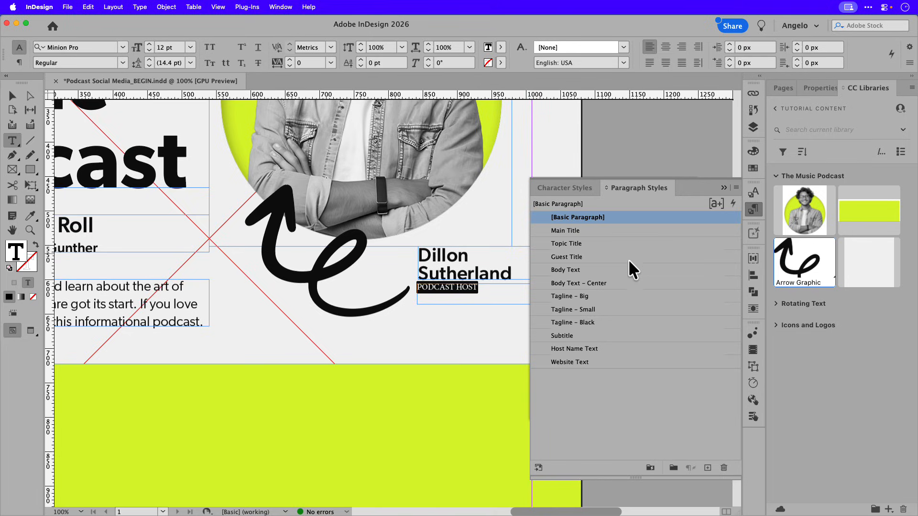
{"action": "left_click", "coordinate": [595, 308]}
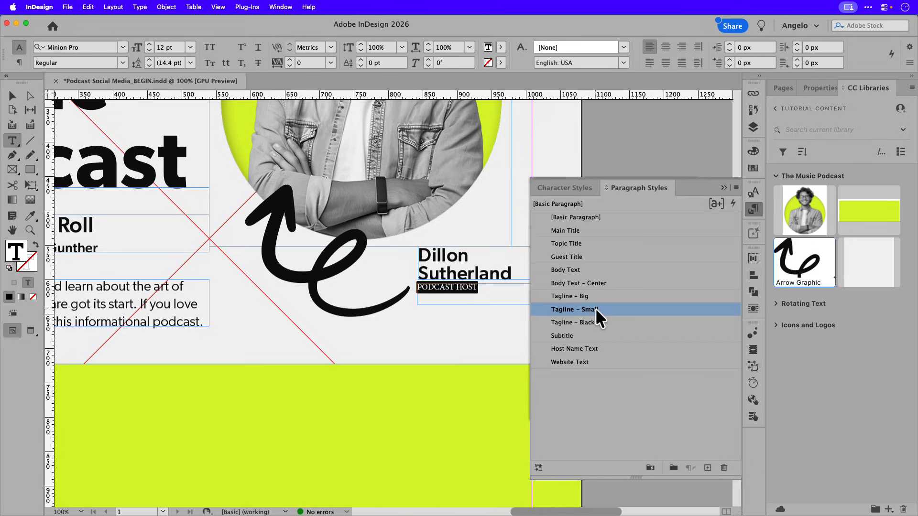
{"action": "left_click", "coordinate": [723, 188]}
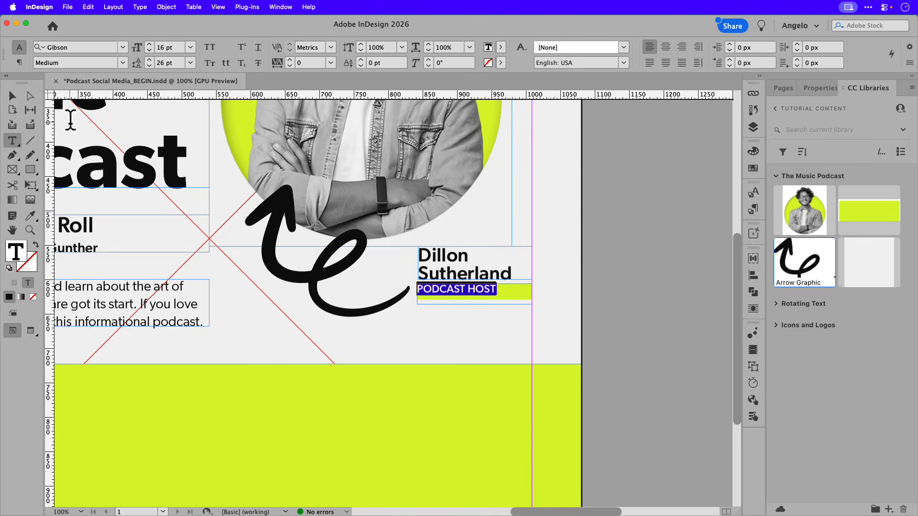
{"action": "left_click", "coordinate": [13, 97]}
{"action": "left_click", "coordinate": [420, 341]}
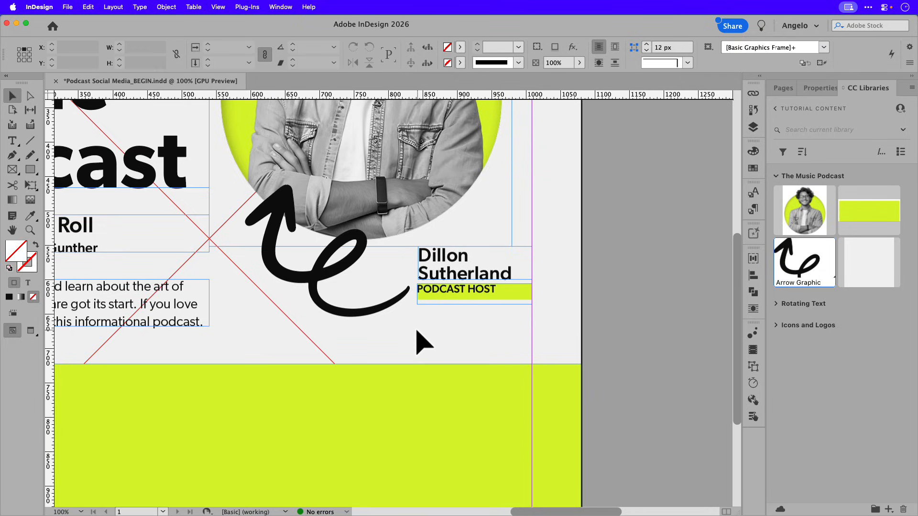
Step: Center the PODCAST HOST text within its green frame both vertically and horizontally
{"action": "left_click", "coordinate": [470, 295]}
{"action": "key", "text": "super+b"}
{"action": "left_click", "coordinate": [558, 322]}
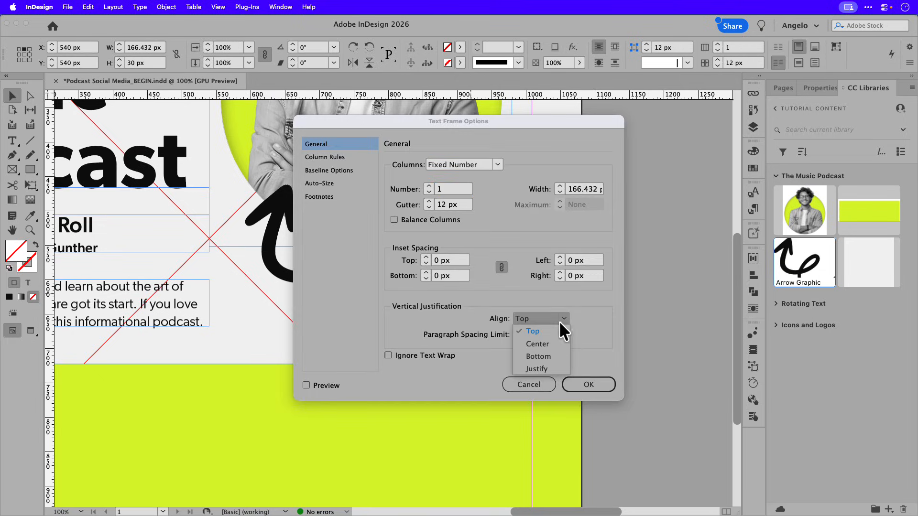
{"action": "left_click", "coordinate": [549, 341]}
{"action": "left_click", "coordinate": [579, 385]}
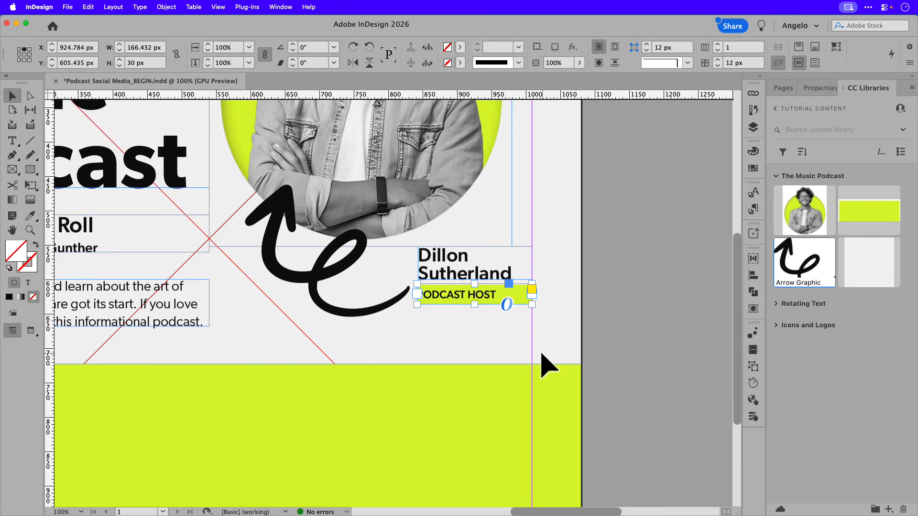
{"action": "key", "text": "super+shift+c"}
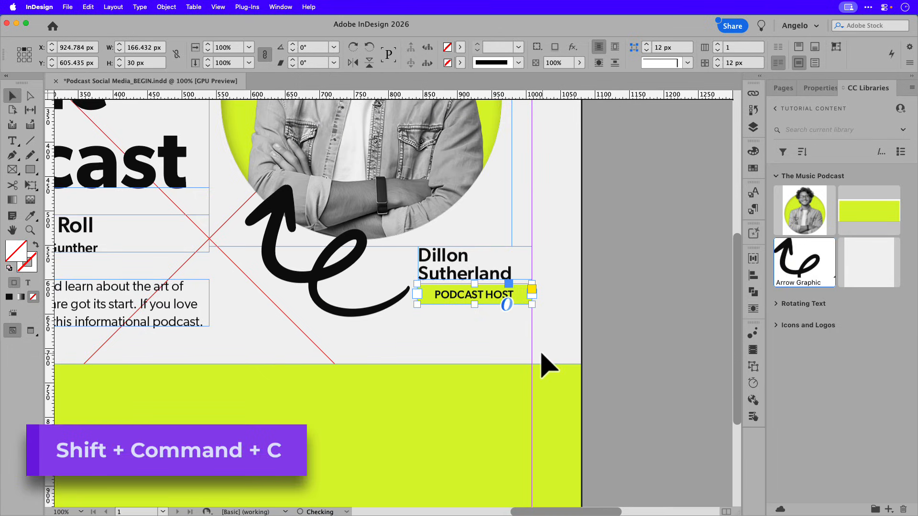
Step: Narrow the PODCAST HOST frame to about 138 px to match the host name's width and nudge it down to about Y 607 px
{"action": "scroll", "coordinate": [523, 332], "scroll_direction": "up", "scroll_amount": 3}
{"action": "left_click", "coordinate": [523, 331]}
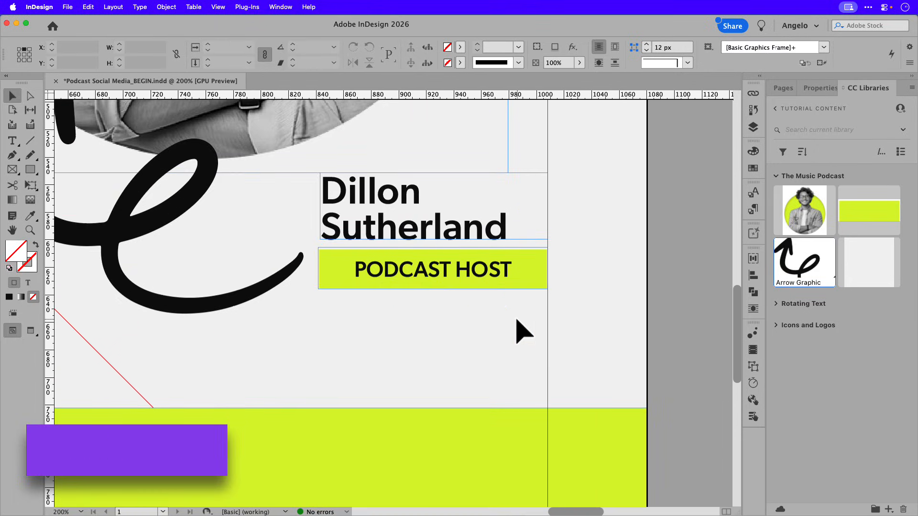
{"action": "key", "text": "w"}
{"action": "left_click", "coordinate": [524, 285]}
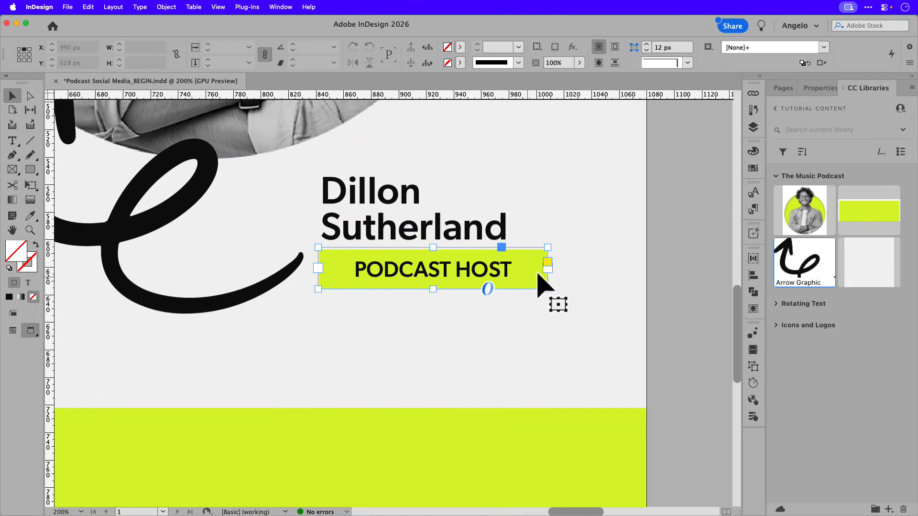
{"action": "left_click_drag", "start_coordinate": [546, 269], "coordinate": [505, 271]}
{"action": "left_click", "coordinate": [534, 274]}
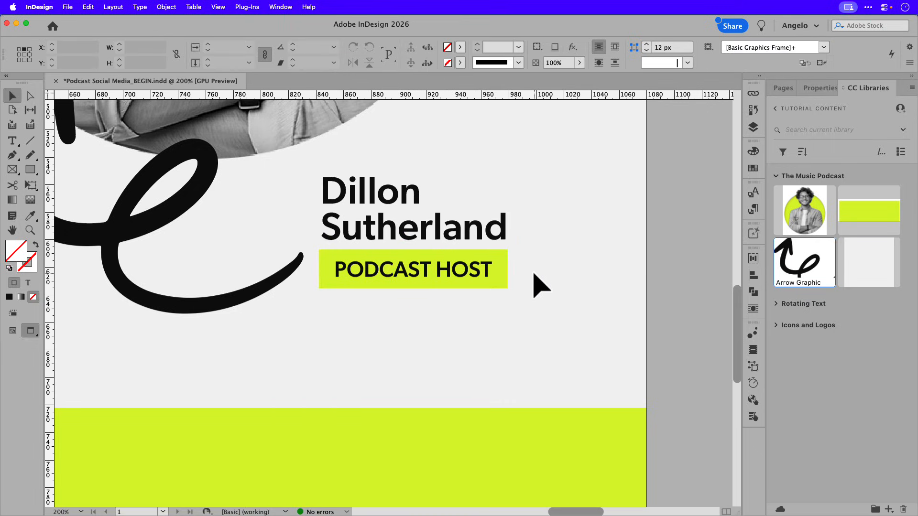
{"action": "left_click", "coordinate": [429, 269]}
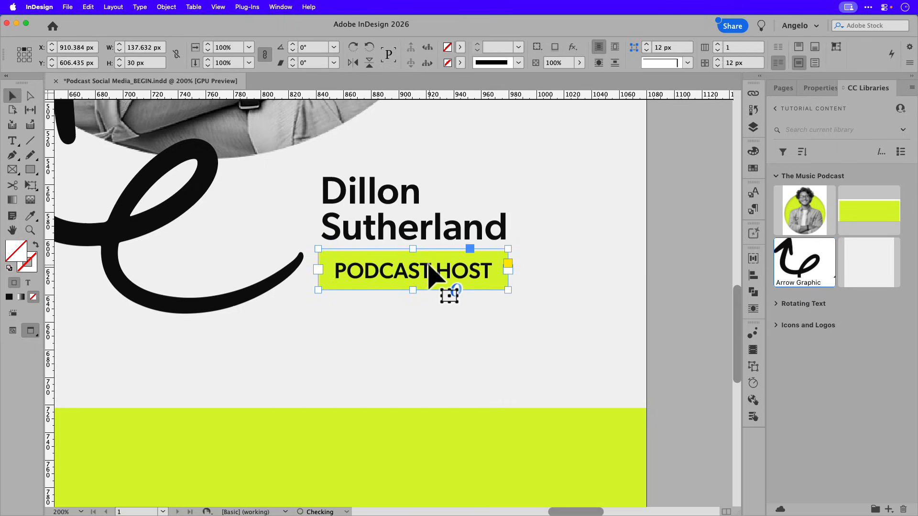
{"action": "key", "text": "super+0"}
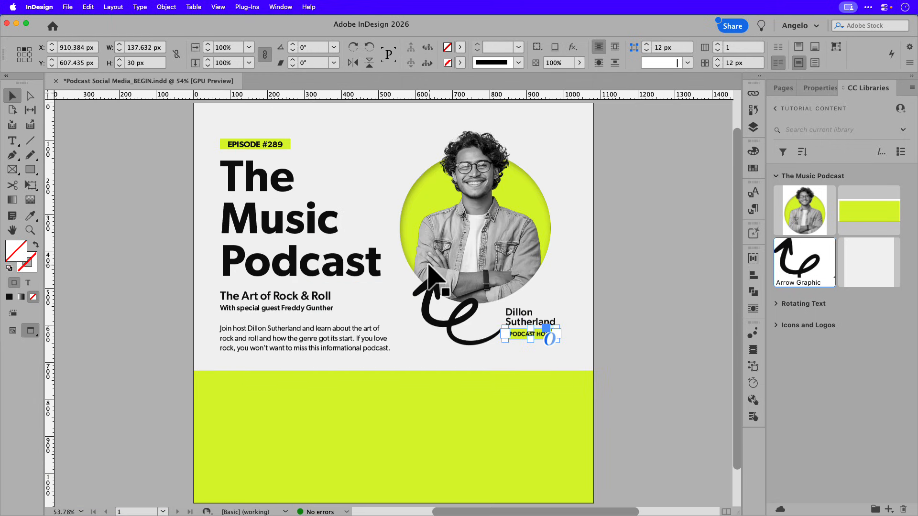
Step: Move the pasteboard text from DON'T MISS AN EPISODE through the Welcome paragraph into its own frame, about 731 by 150 px, in the lower green block
{"action": "left_click", "coordinate": [571, 195]}
{"action": "left_click_drag", "start_coordinate": [545, 227], "coordinate": [520, 230]}
{"action": "key", "text": "w"}
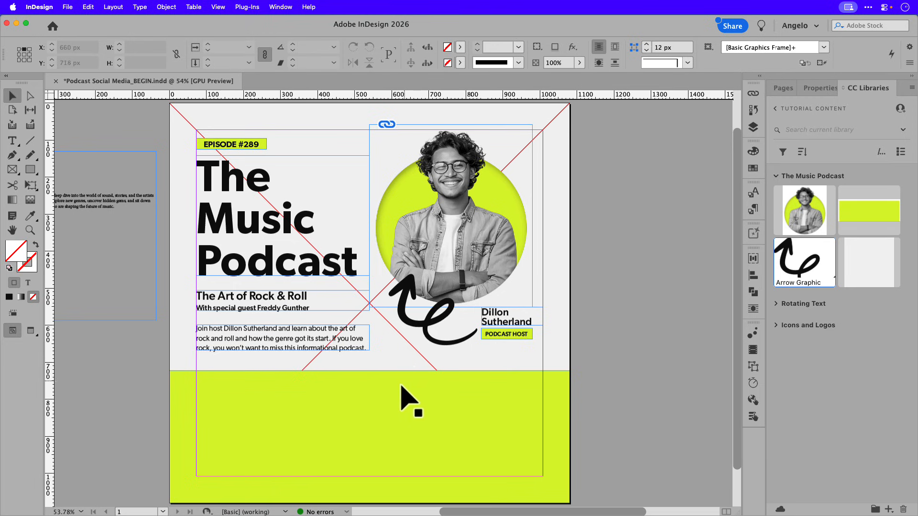
{"action": "left_click_drag", "start_coordinate": [401, 399], "coordinate": [463, 367]}
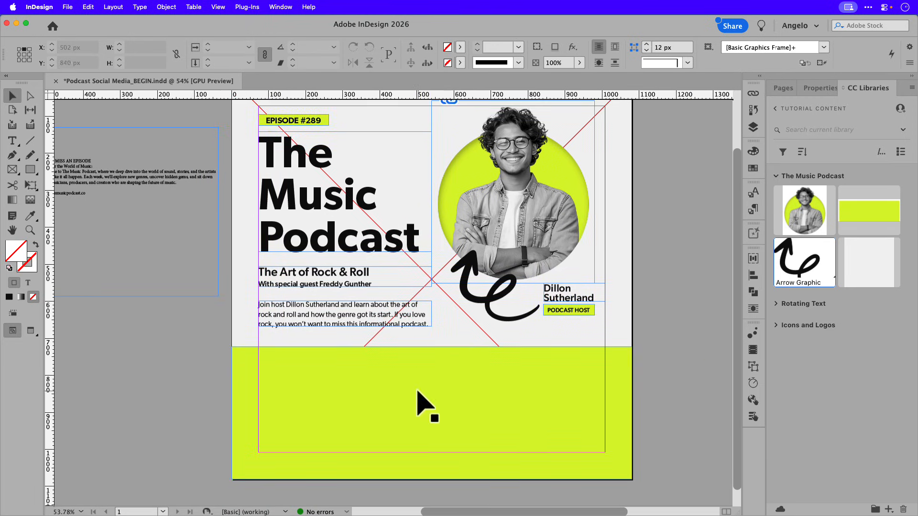
{"action": "left_click_drag", "start_coordinate": [417, 392], "coordinate": [461, 399]}
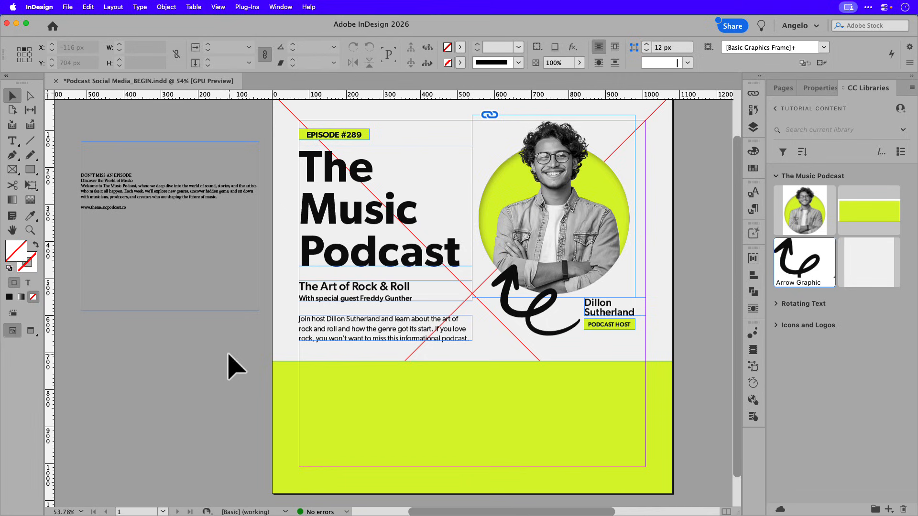
{"action": "double_click", "coordinate": [161, 190]}
{"action": "left_click_drag", "start_coordinate": [235, 195], "coordinate": [72, 173]}
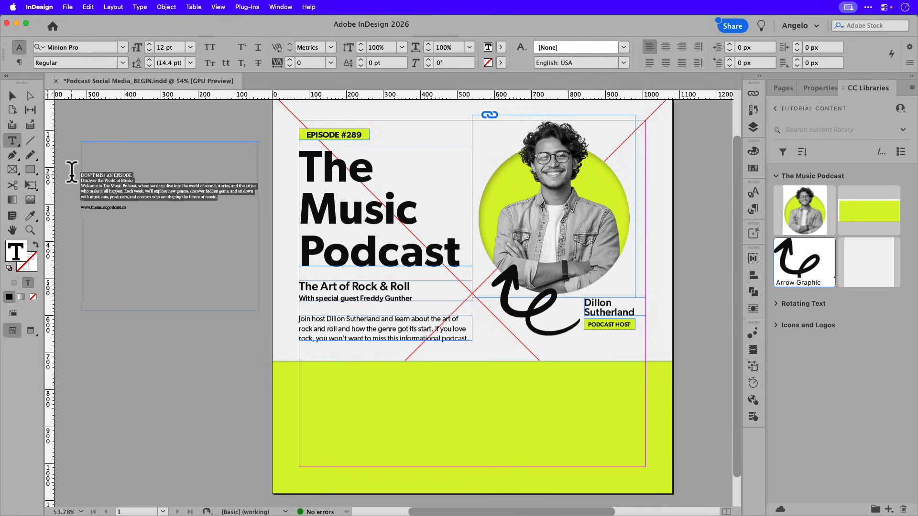
{"action": "key", "text": "super+x"}
{"action": "left_click", "coordinate": [16, 100]}
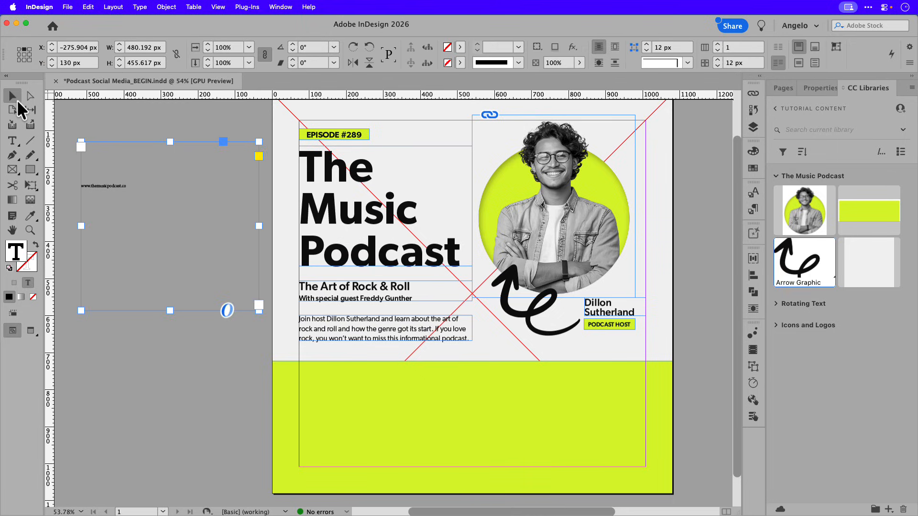
{"action": "left_click", "coordinate": [213, 368]}
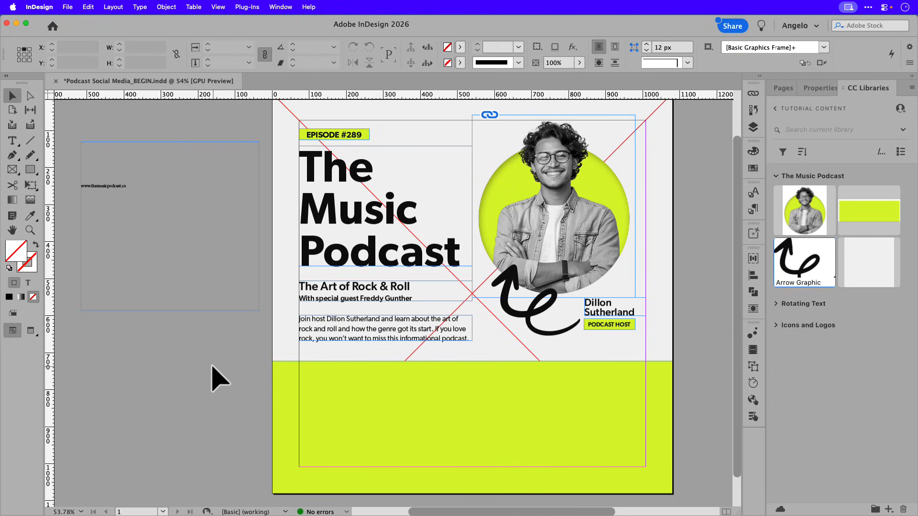
{"action": "key", "text": "super+v"}
{"action": "left_click_drag", "start_coordinate": [383, 320], "coordinate": [604, 412]}
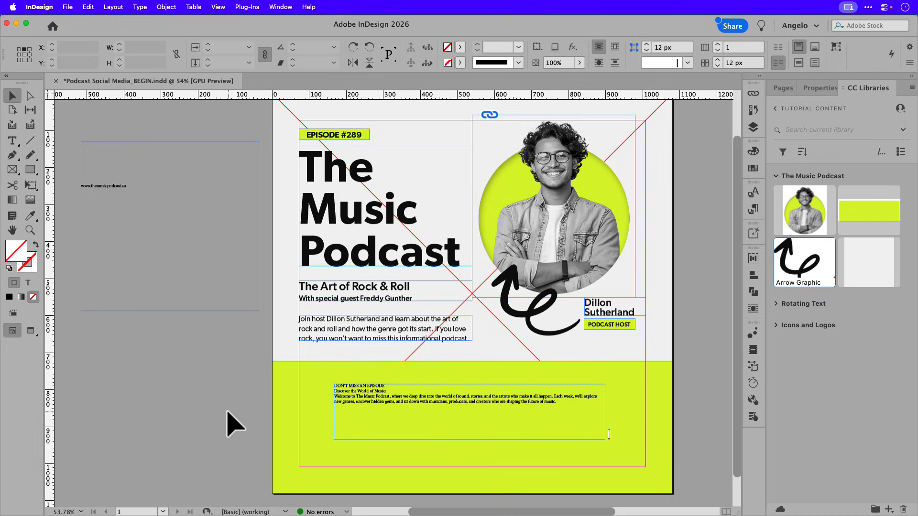
Step: Move the DON'T MISS AN EPISODE line into its own 20 px high frame above the remaining text, at about X 486, Y 752 px
{"action": "double_click", "coordinate": [360, 391]}
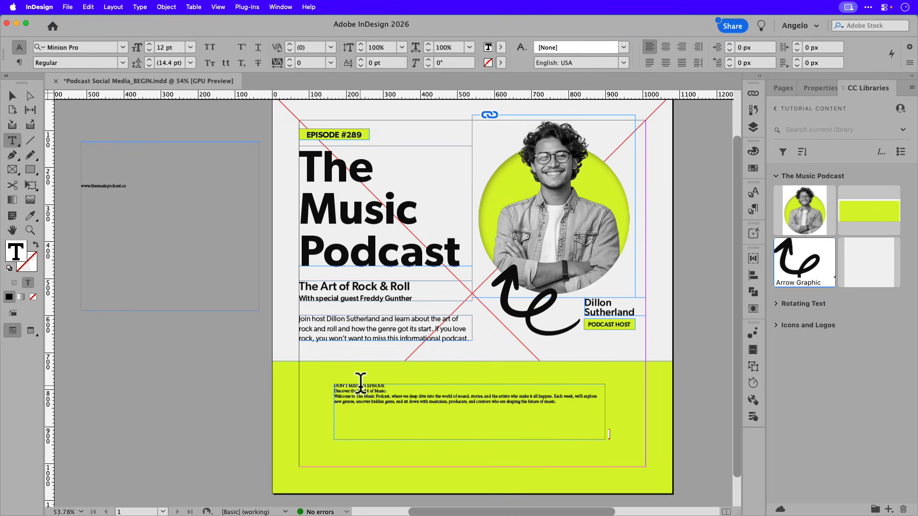
{"action": "left_click", "coordinate": [426, 383]}
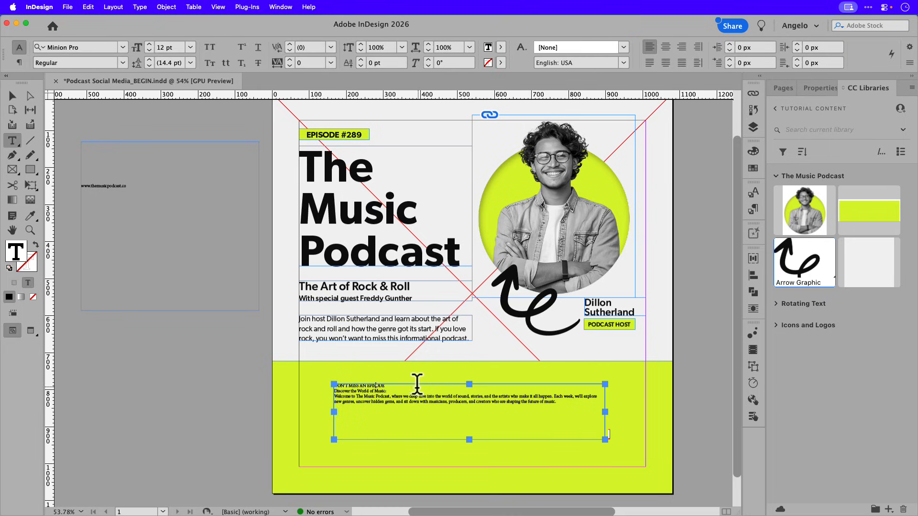
{"action": "left_click_drag", "start_coordinate": [405, 383], "coordinate": [344, 380]}
{"action": "key", "text": "super"}
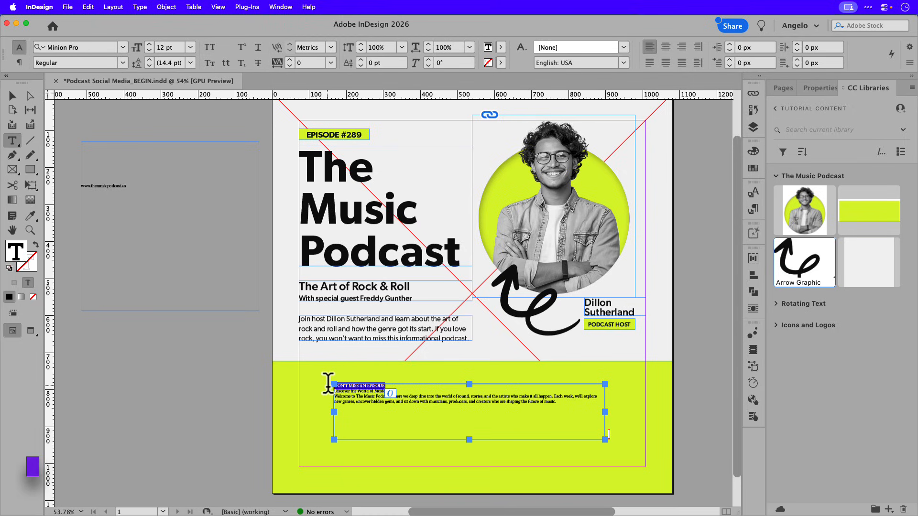
{"action": "key", "text": "super+x"}
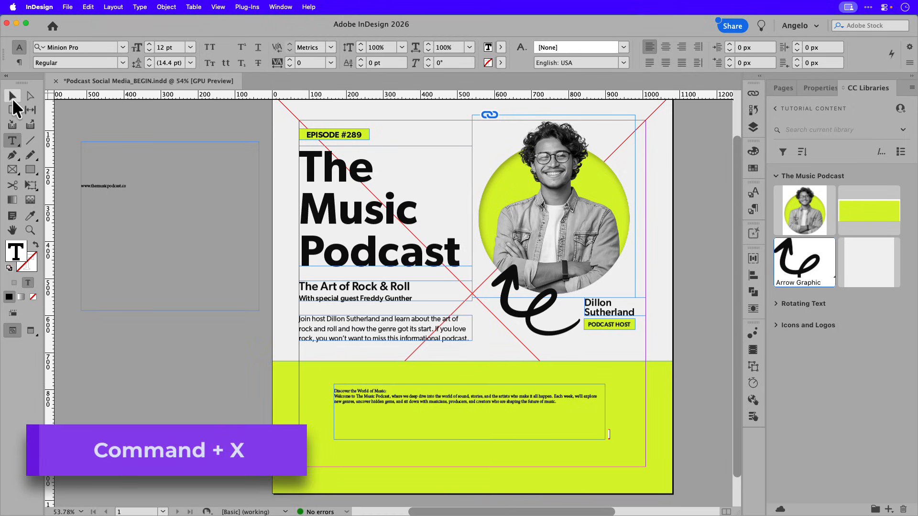
{"action": "left_click", "coordinate": [13, 96]}
{"action": "left_click", "coordinate": [237, 386]}
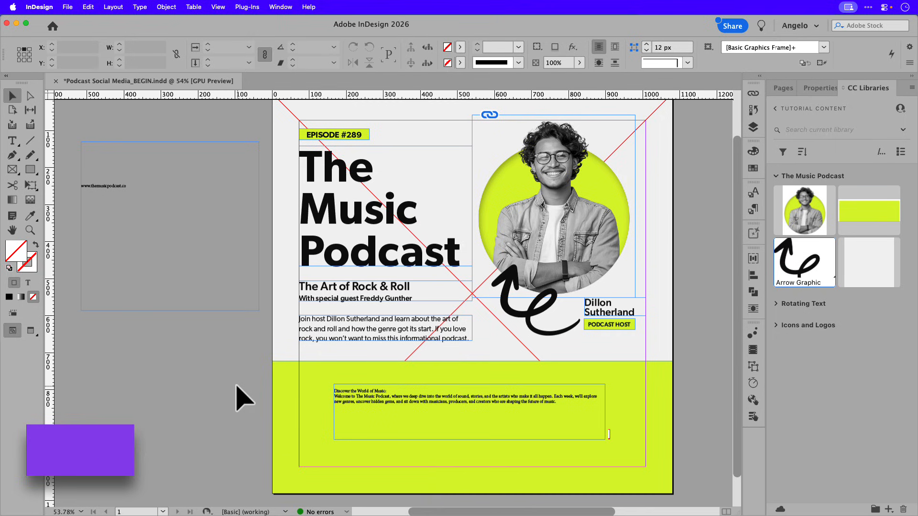
{"action": "key", "text": "super+v"}
{"action": "left_click_drag", "start_coordinate": [403, 296], "coordinate": [527, 390]}
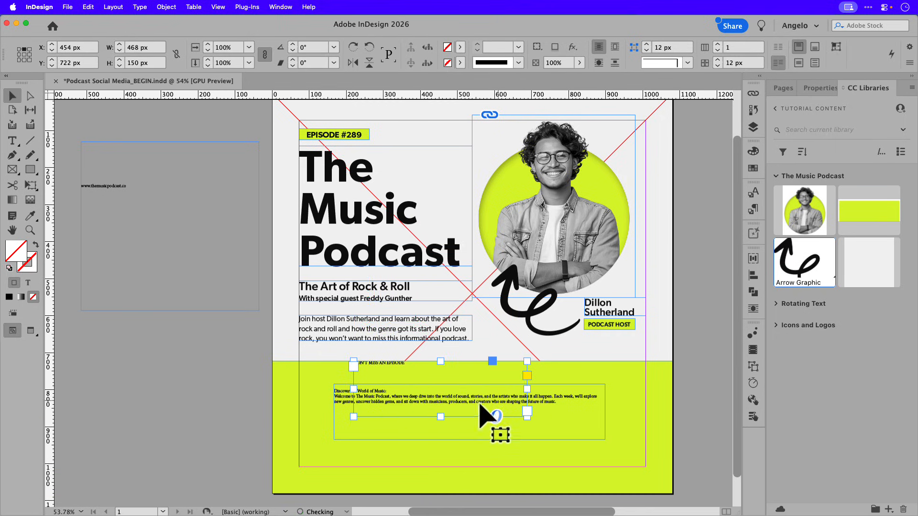
{"action": "double_click", "coordinate": [440, 416]}
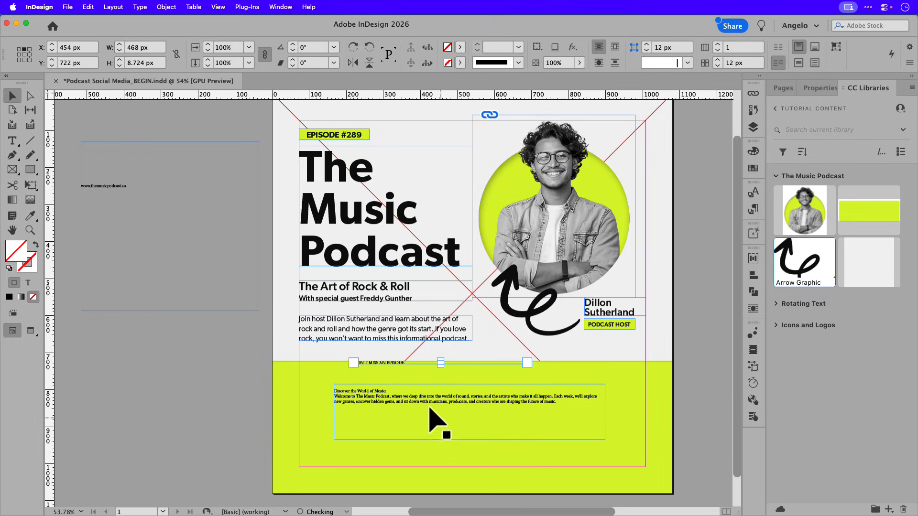
{"action": "left_click_drag", "start_coordinate": [410, 364], "coordinate": [469, 380]}
Step: Apply the Tagline – Black paragraph style to the DON'T MISS AN EPISODE text
{"action": "key", "text": "super+1"}
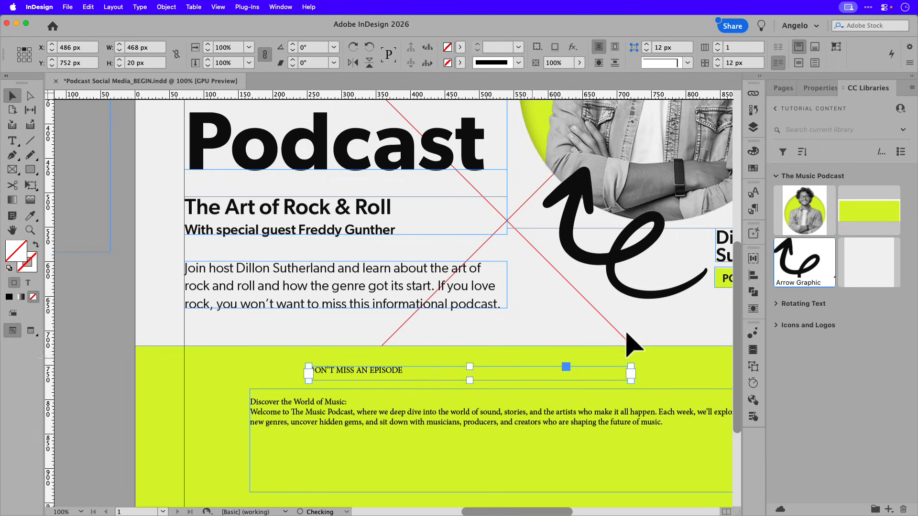
{"action": "left_click", "coordinate": [753, 209]}
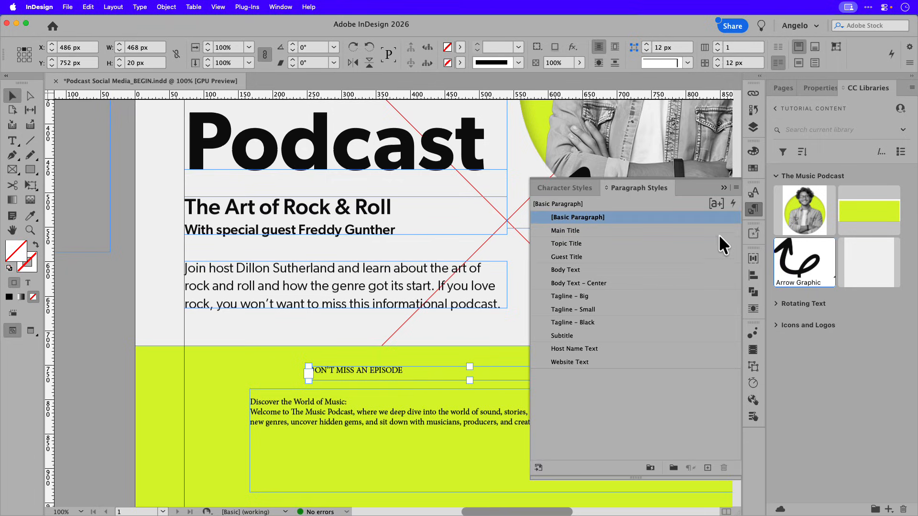
{"action": "left_click", "coordinate": [583, 322]}
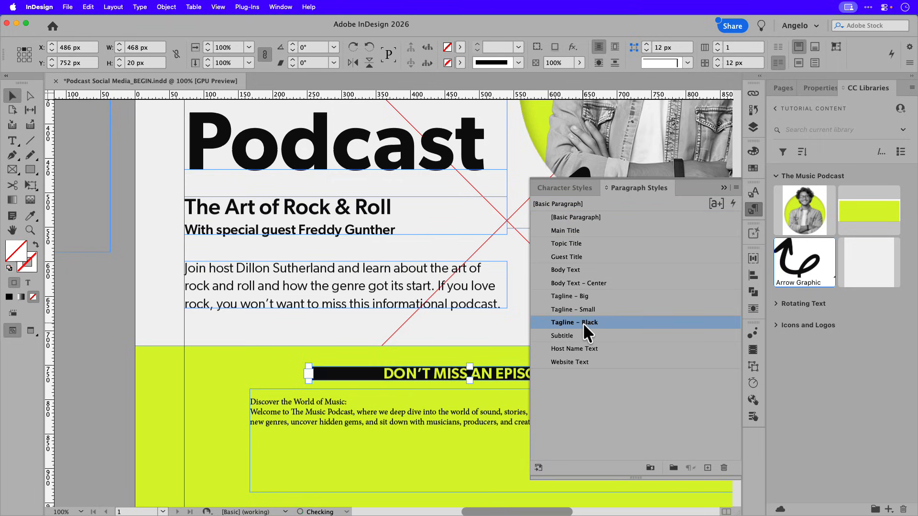
{"action": "left_click", "coordinate": [723, 187]}
Step: Resize the DON'T MISS AN EPISODE frame to about 383 by 23 px and center it horizontally on the page at X 540 px
{"action": "left_click_drag", "start_coordinate": [575, 359], "coordinate": [438, 275]}
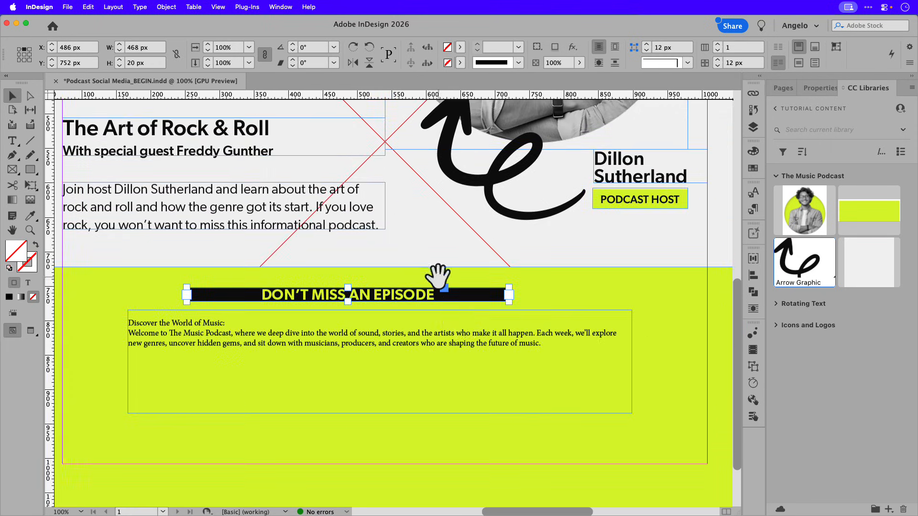
{"action": "left_click_drag", "start_coordinate": [508, 295], "coordinate": [449, 295]}
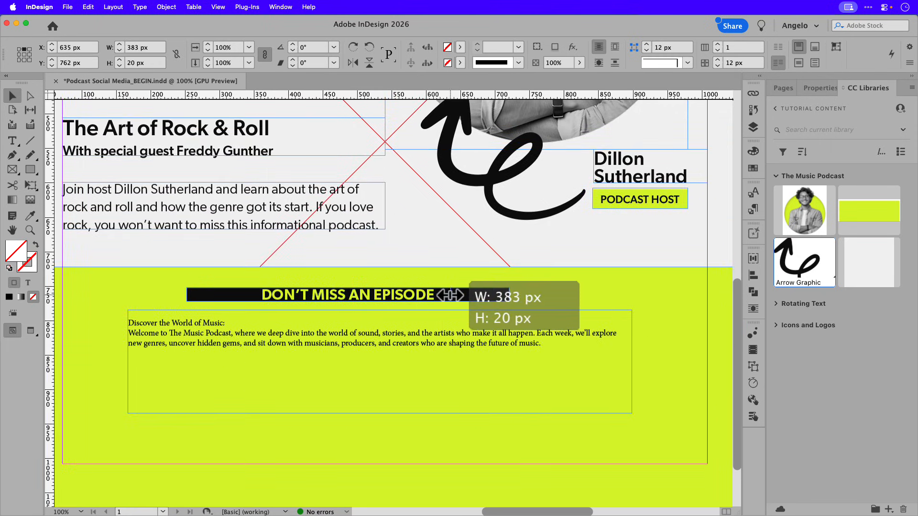
{"action": "left_click_drag", "start_coordinate": [319, 302], "coordinate": [409, 296]}
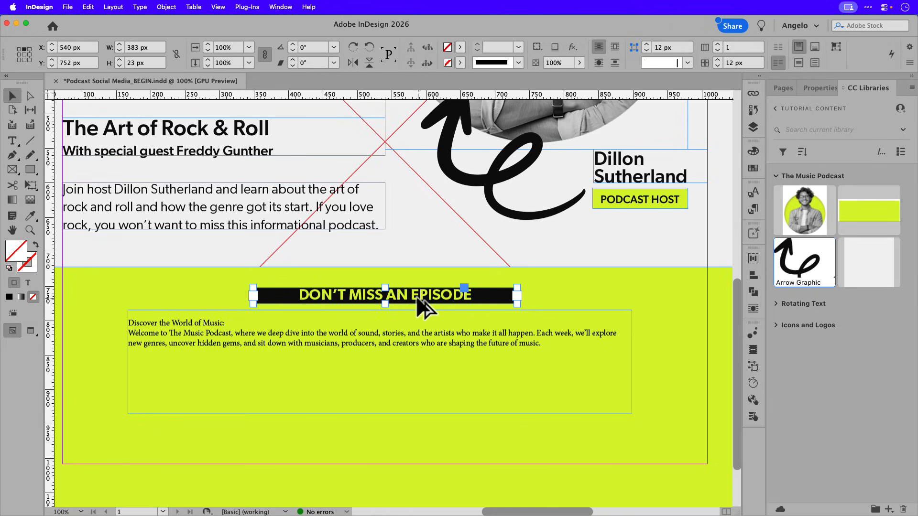
Step: Center the DON'T MISS AN EPISODE text vertically in a slightly taller frame and move the text frame below it to about Y 803 px
{"action": "key", "text": "super+b"}
{"action": "left_click", "coordinate": [531, 319]}
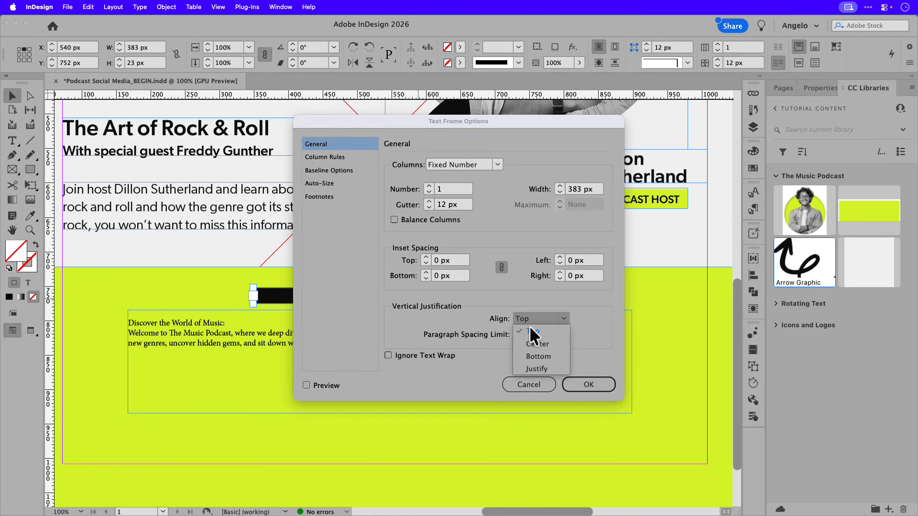
{"action": "left_click", "coordinate": [532, 343]}
{"action": "left_click", "coordinate": [573, 384]}
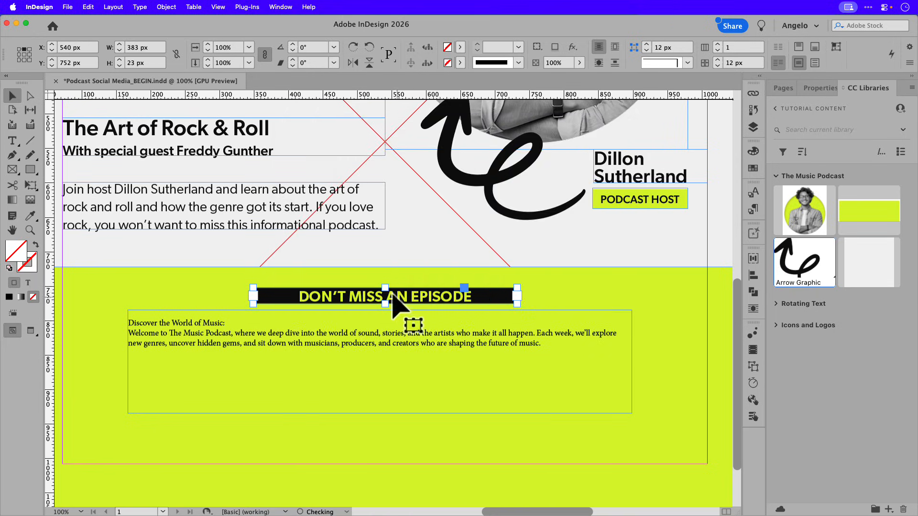
{"action": "left_click_drag", "start_coordinate": [386, 289], "coordinate": [431, 324]}
{"action": "scroll", "coordinate": [438, 342], "scroll_direction": "down", "scroll_amount": 2}
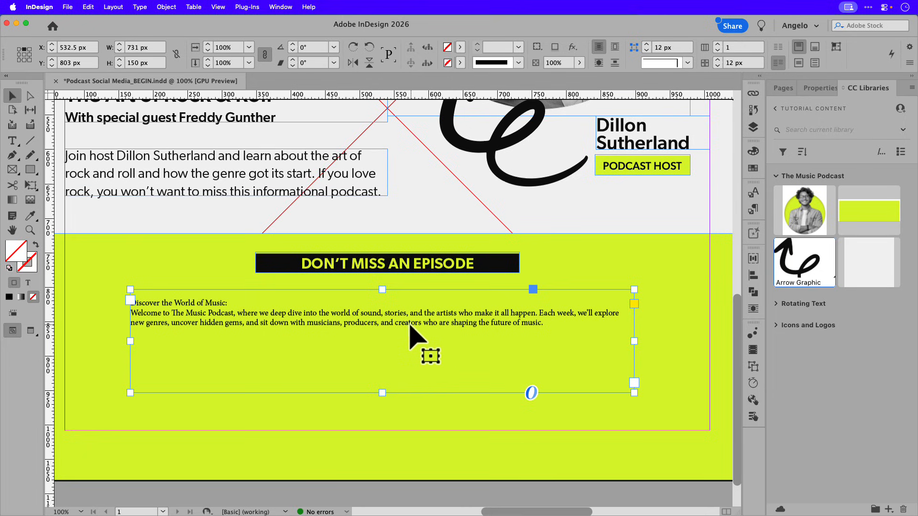
Step: Delete the empty line above the Discover the World of Music: heading and apply the Subtitle paragraph style to the heading
{"action": "double_click", "coordinate": [186, 303]}
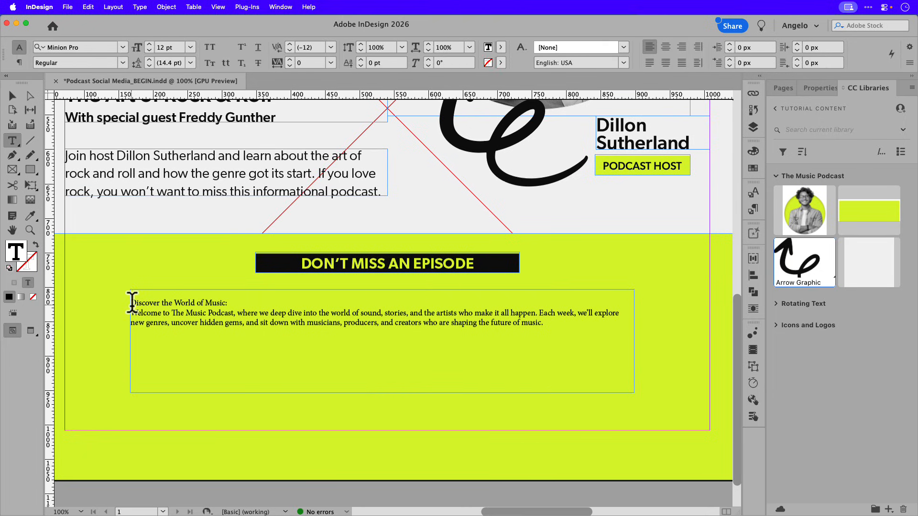
{"action": "left_click", "coordinate": [132, 303]}
{"action": "key", "text": "BackSpace"}
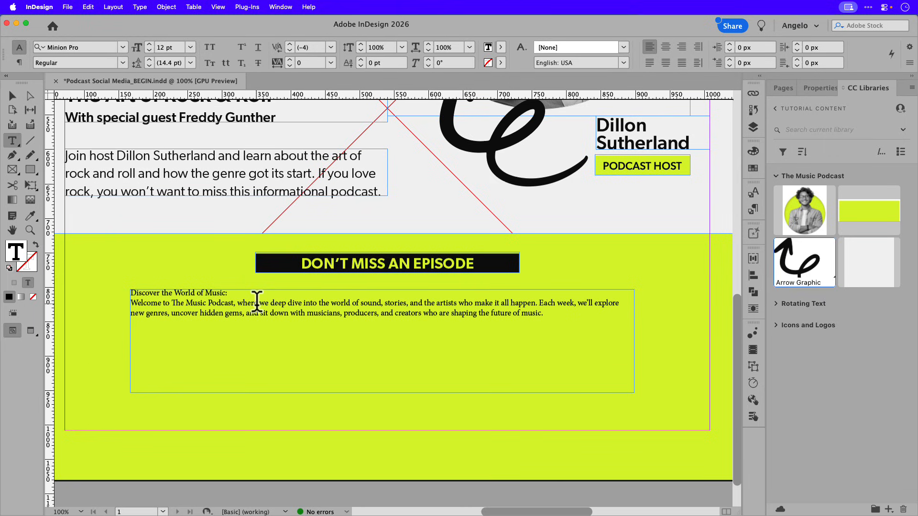
{"action": "left_click", "coordinate": [753, 210]}
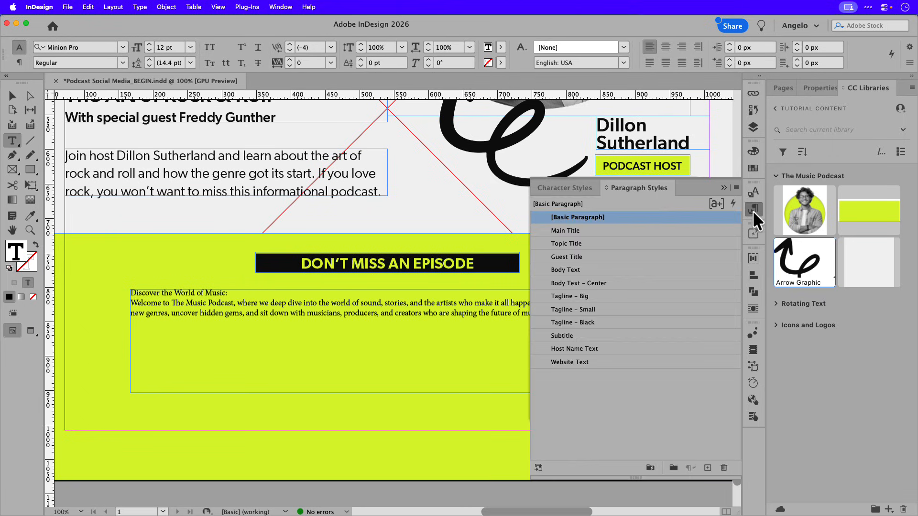
{"action": "left_click", "coordinate": [561, 336]}
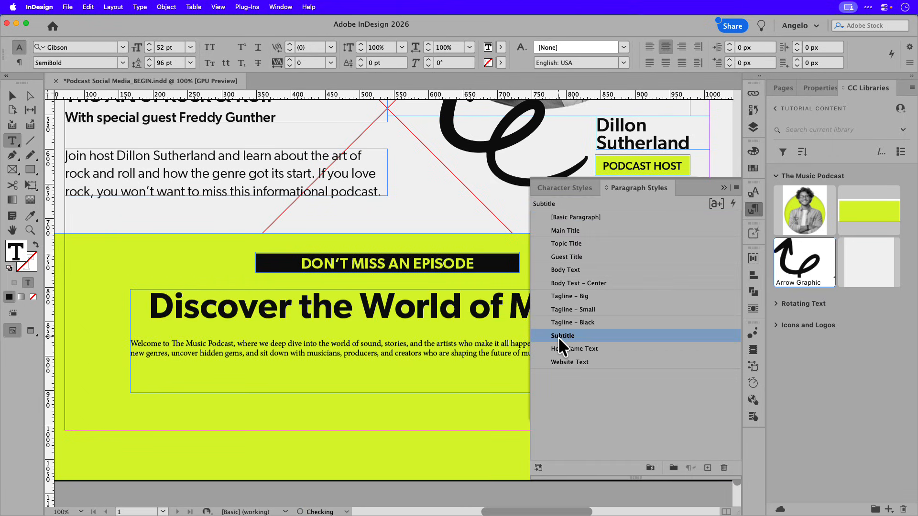
{"action": "left_click", "coordinate": [724, 187]}
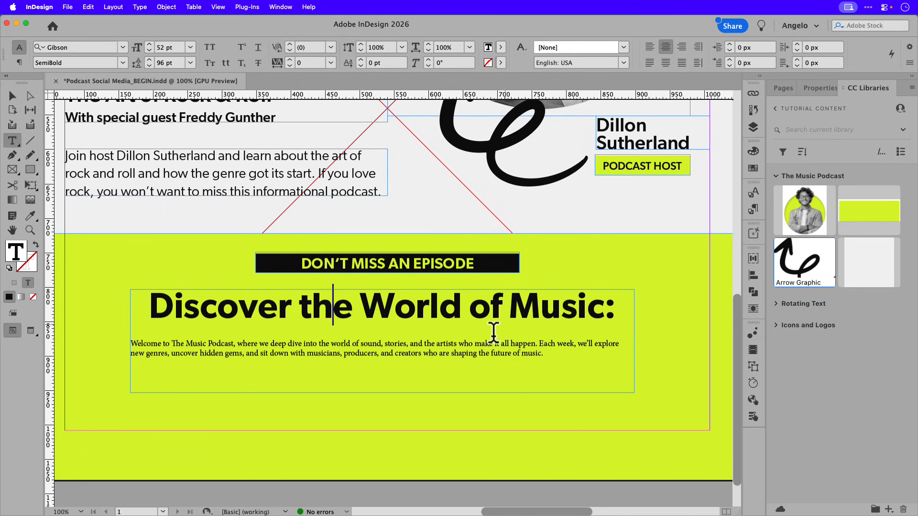
Step: Apply the Body Text – Center paragraph style to the Welcome to The Music Podcast paragraph
{"action": "left_click", "coordinate": [477, 353]}
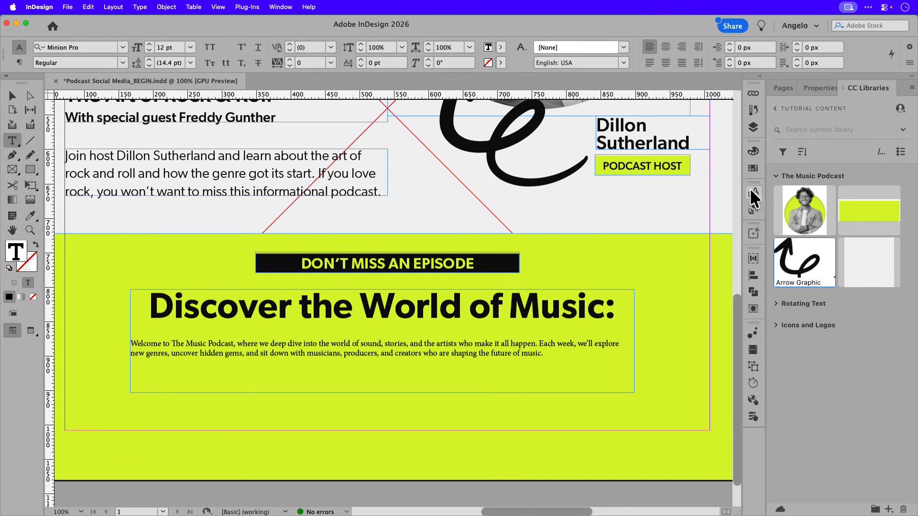
{"action": "left_click", "coordinate": [753, 210]}
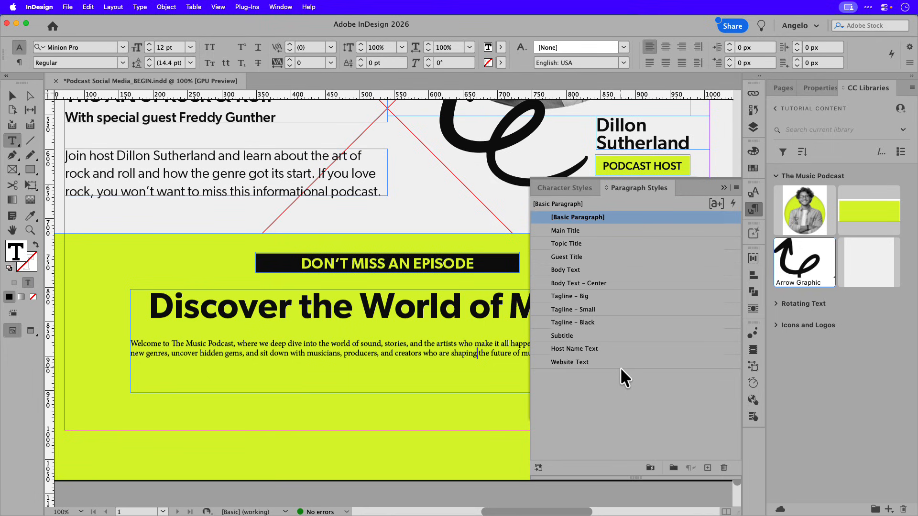
{"action": "left_click", "coordinate": [597, 283]}
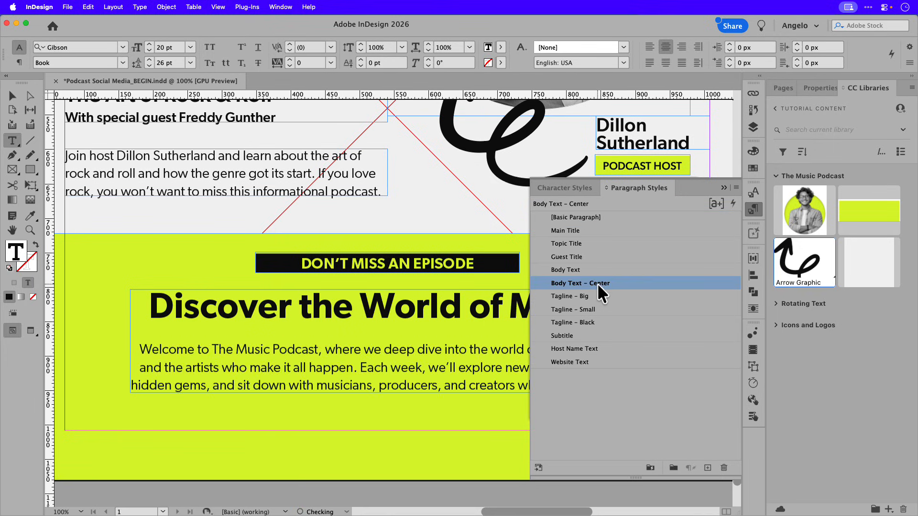
{"action": "left_click", "coordinate": [723, 188]}
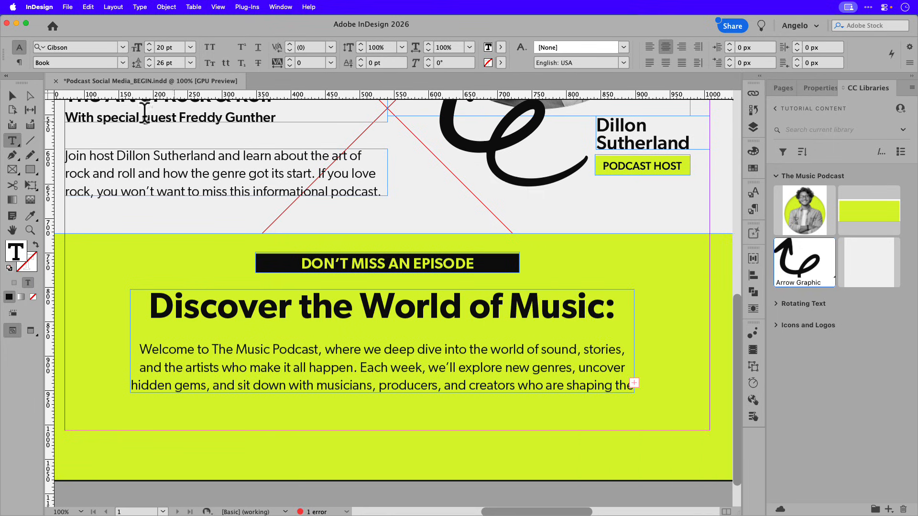
Step: Widen the Discover the World of Music: text frame to 812 px, center it at X 540 px and preview the layout
{"action": "left_click", "coordinate": [12, 96]}
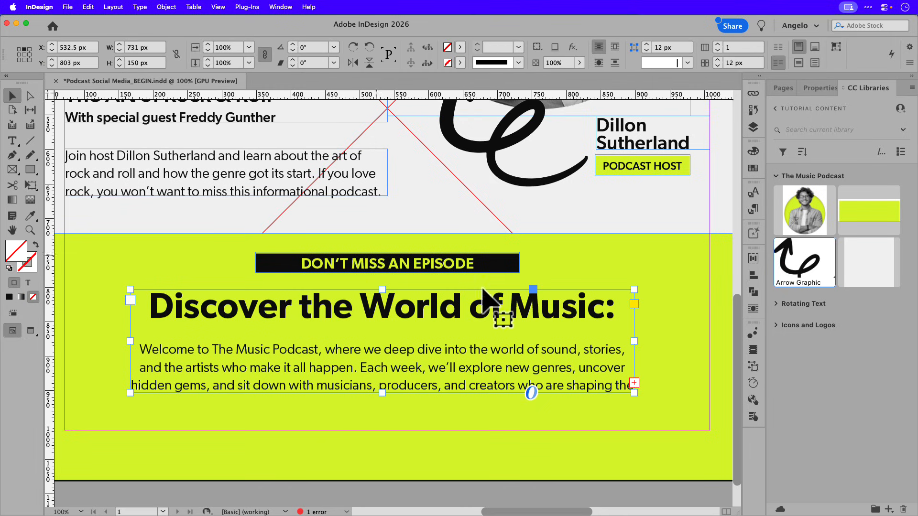
{"action": "left_click_drag", "start_coordinate": [634, 341], "coordinate": [666, 342]}
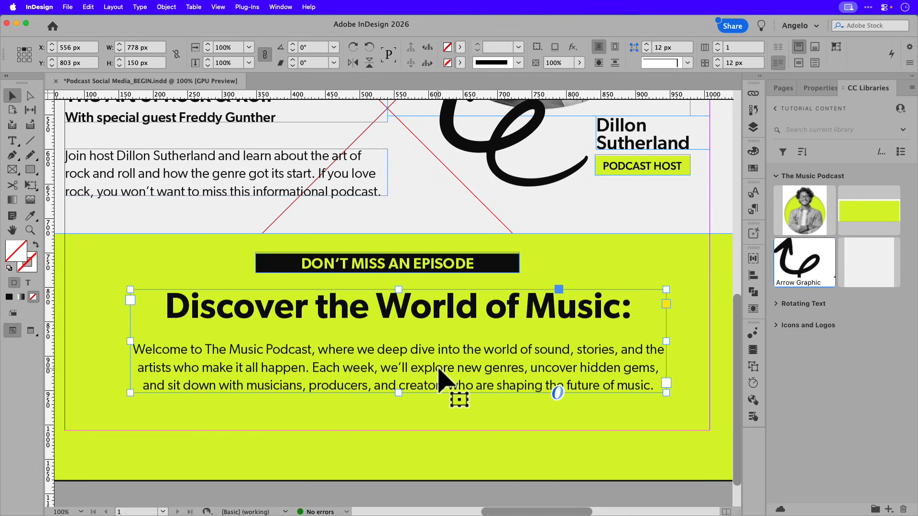
{"action": "left_click_drag", "start_coordinate": [444, 378], "coordinate": [425, 379]}
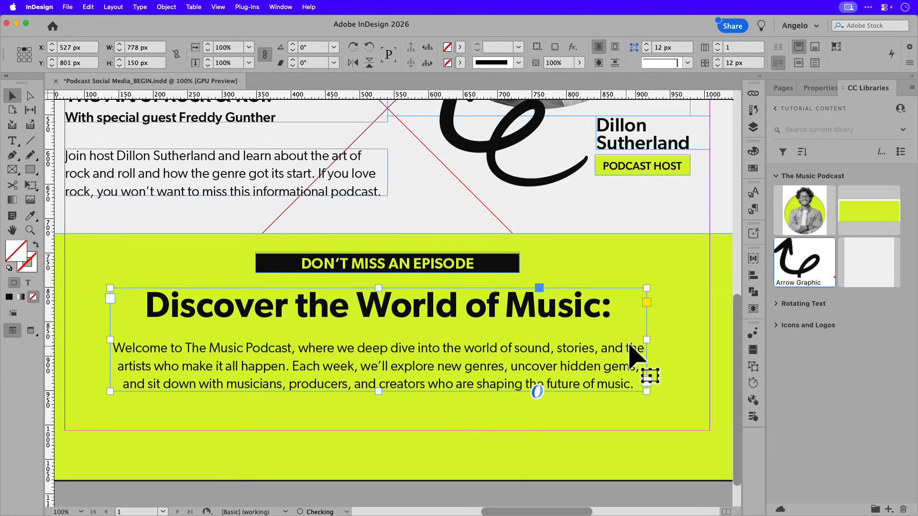
{"action": "left_click_drag", "start_coordinate": [645, 341], "coordinate": [669, 342]}
{"action": "left_click_drag", "start_coordinate": [482, 371], "coordinate": [480, 372]}
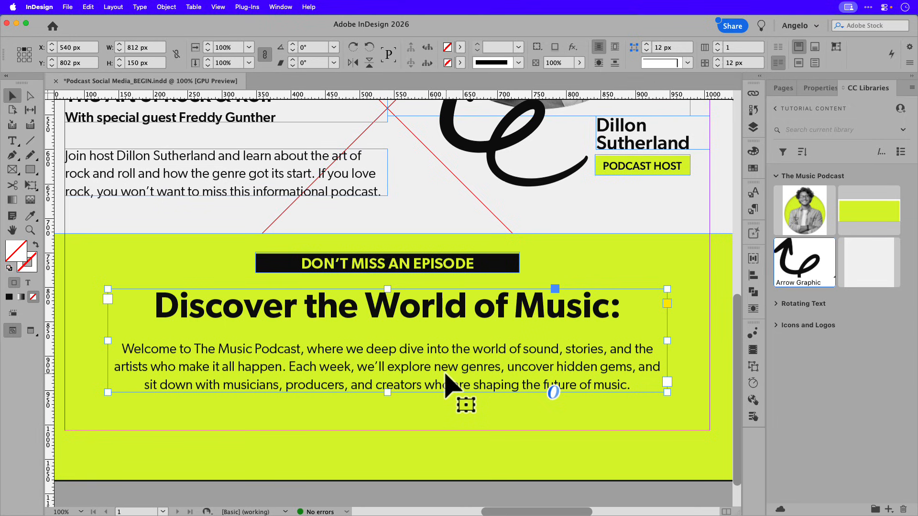
{"action": "key", "text": "super+0"}
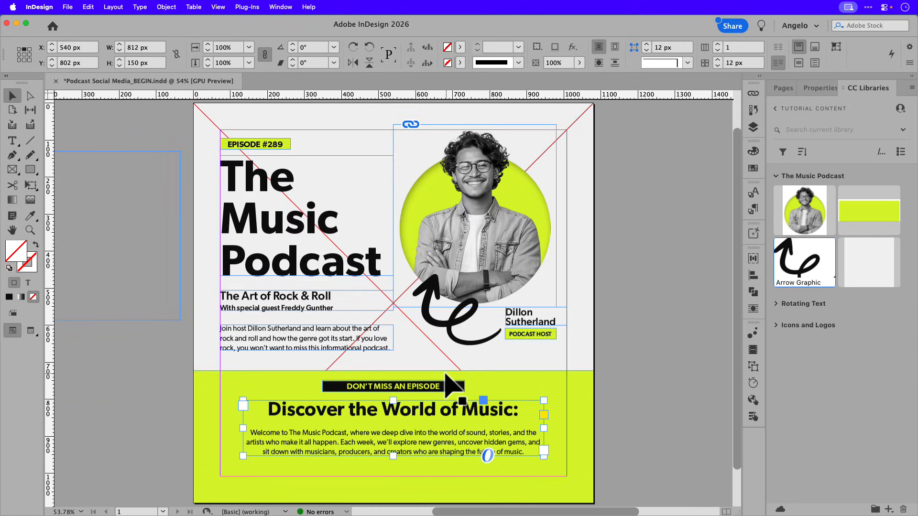
{"action": "left_click", "coordinate": [430, 358]}
{"action": "key", "text": "w"}
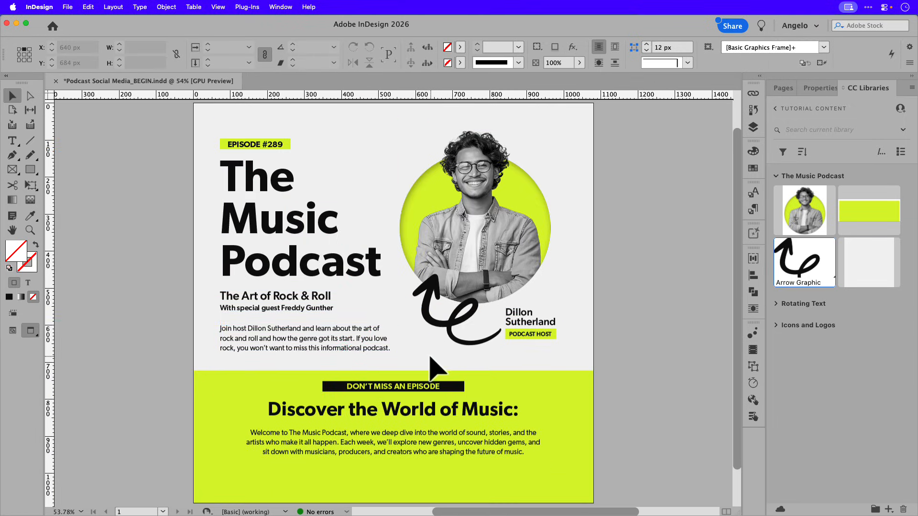
Step: Cut the website address out of the text frame on the pasteboard and delete the emptied frame
{"action": "key", "text": "w"}
{"action": "key", "text": "space"}
{"action": "left_click_drag", "start_coordinate": [211, 288], "coordinate": [286, 283]}
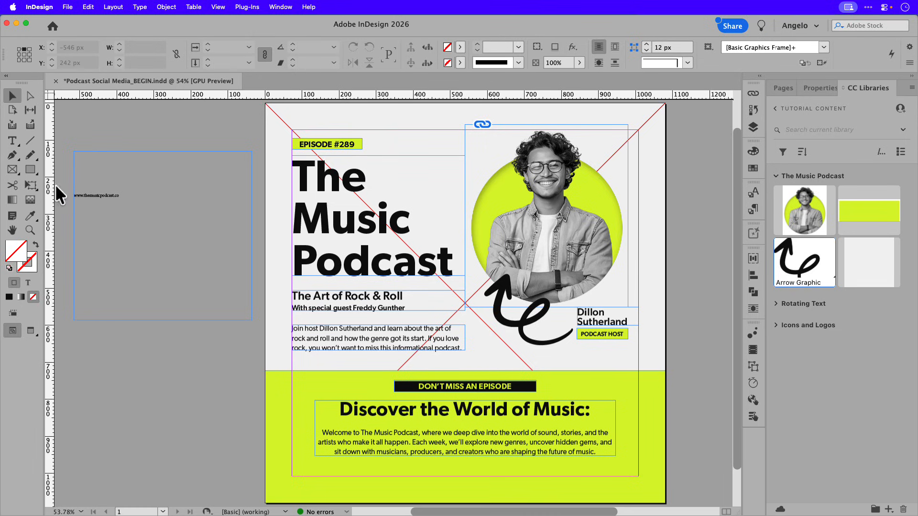
{"action": "left_click", "coordinate": [97, 193]}
{"action": "double_click", "coordinate": [97, 193]}
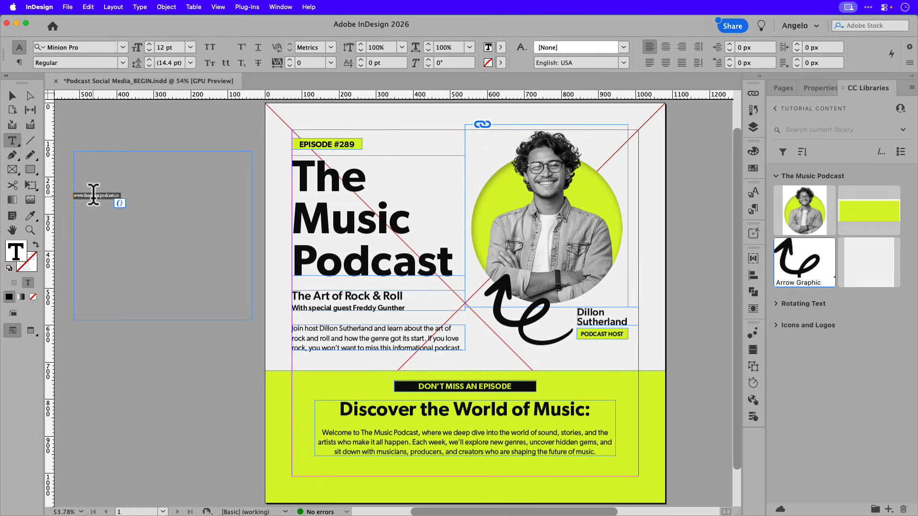
{"action": "key", "text": "super+a"}
{"action": "key", "text": "BackSpace"}
{"action": "key", "text": "Escape"}
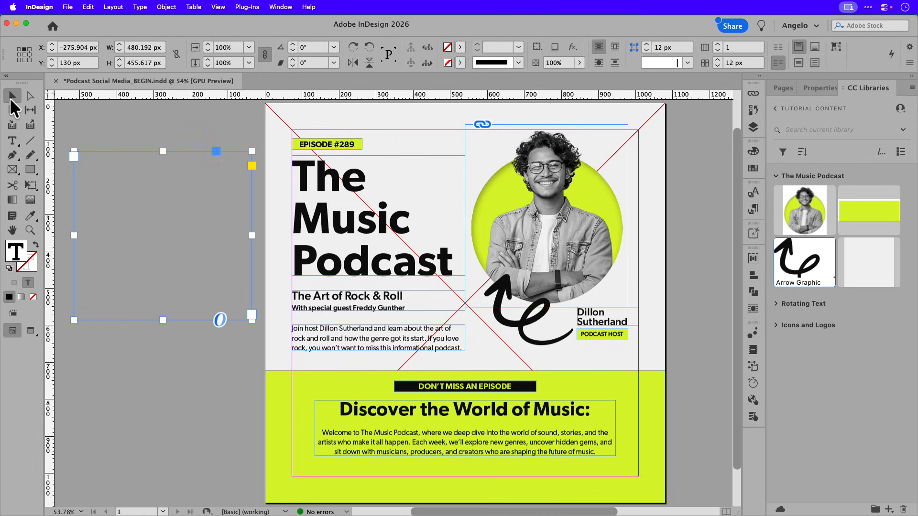
{"action": "key", "text": "BackSpace"}
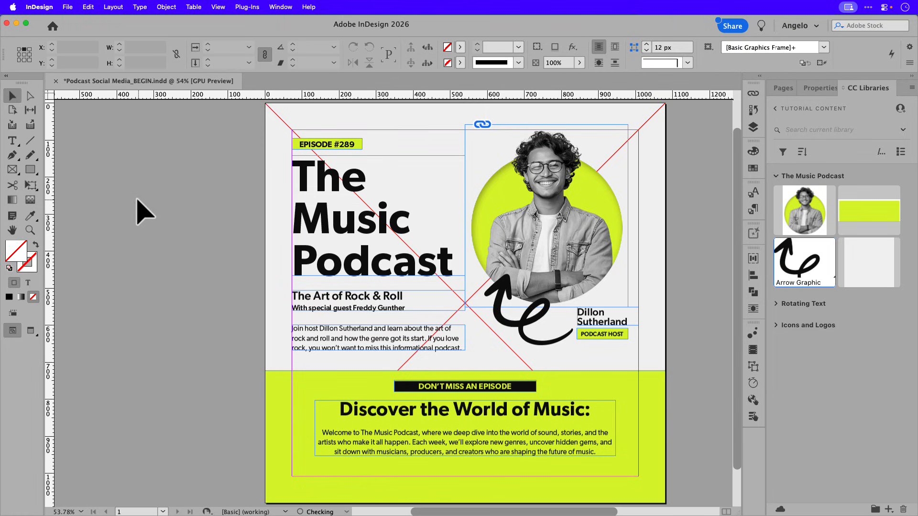
Step: Paste the website address as a frame 402 px wide, fit its height to the text and place it near the page bottom at about Y 1008 px
{"action": "key", "text": "super+v"}
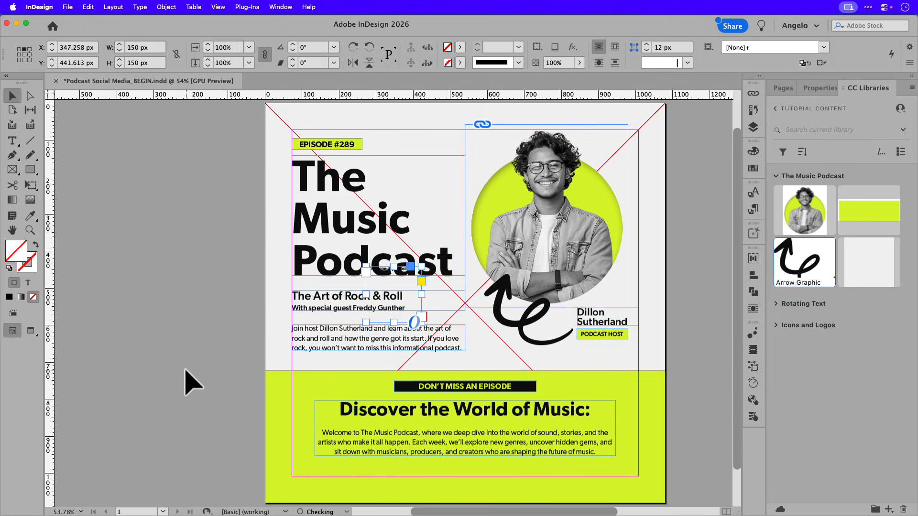
{"action": "left_click_drag", "start_coordinate": [381, 321], "coordinate": [552, 464]}
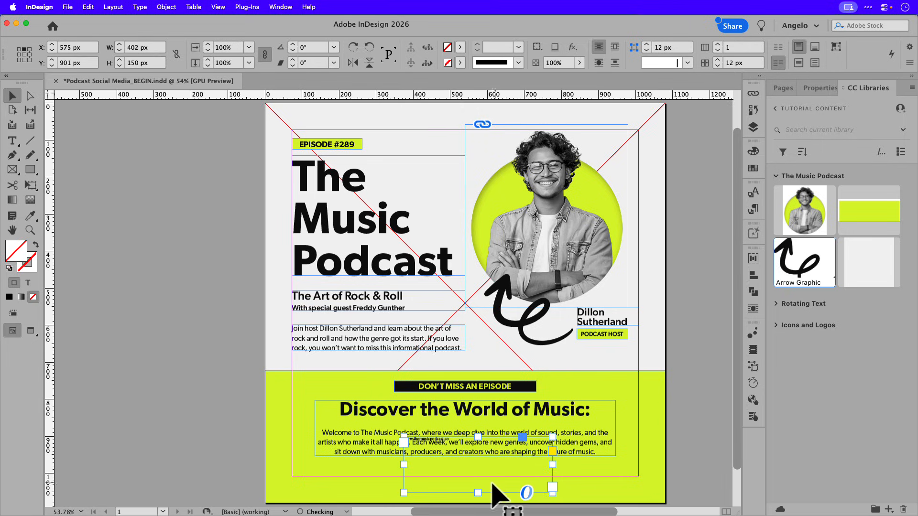
{"action": "double_click", "coordinate": [478, 493]}
{"action": "left_click_drag", "start_coordinate": [461, 441], "coordinate": [455, 481]}
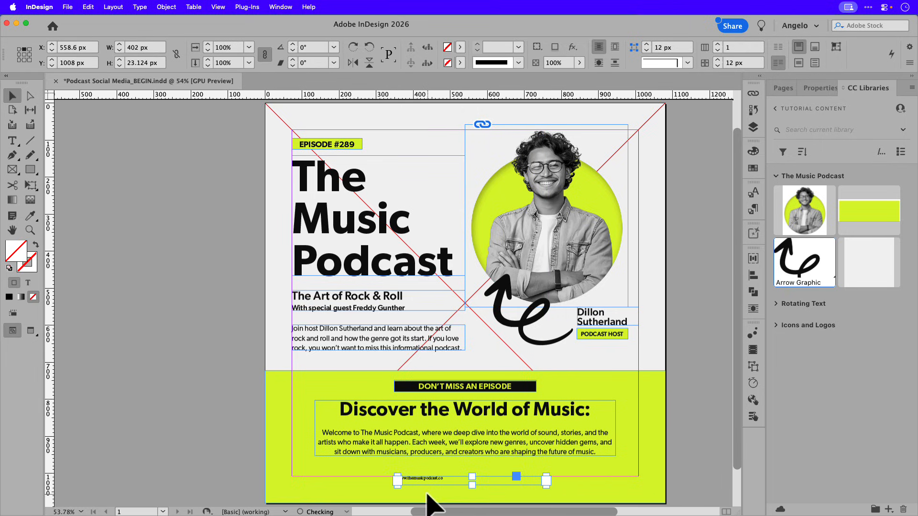
{"action": "scroll", "coordinate": [431, 501], "scroll_direction": "up", "scroll_amount": 5}
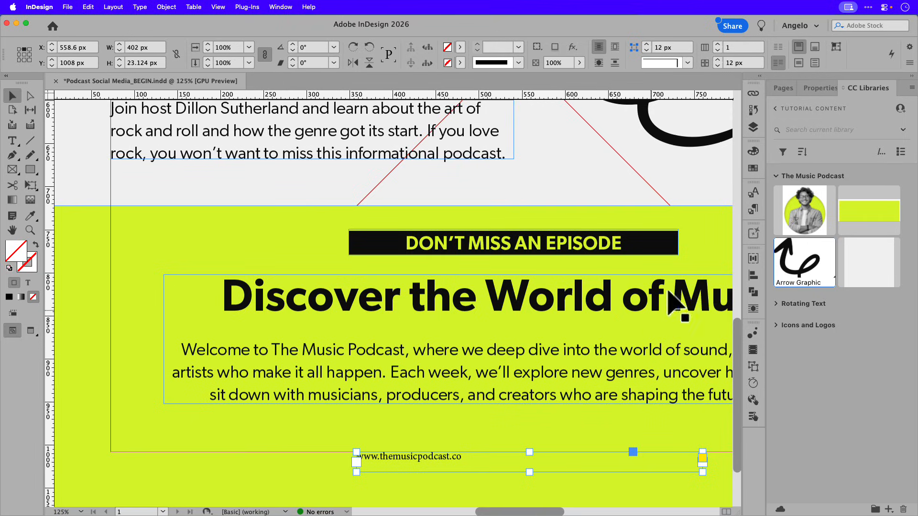
{"action": "left_click", "coordinate": [753, 210]}
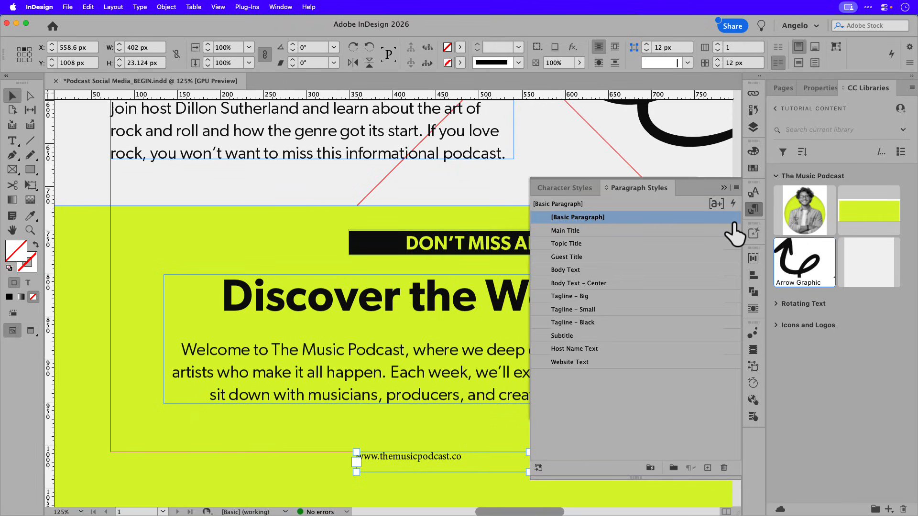
{"action": "left_click", "coordinate": [591, 361]}
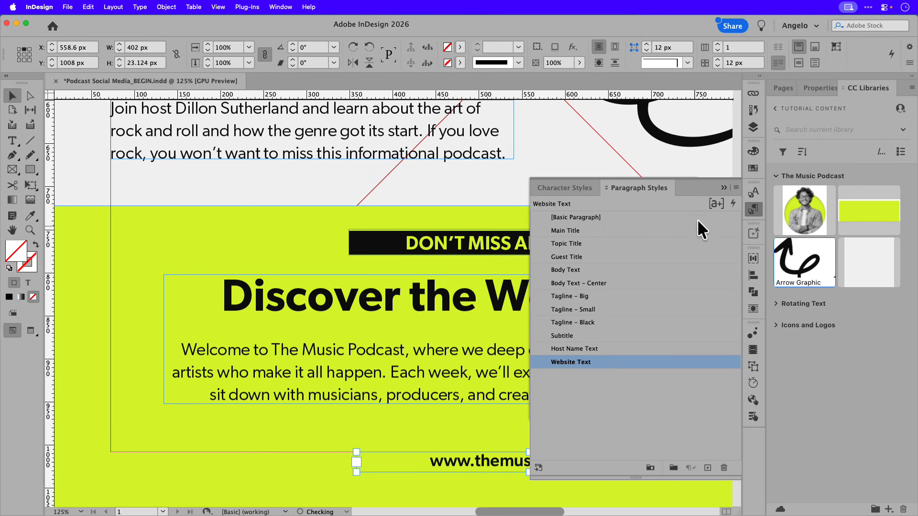
{"action": "left_click", "coordinate": [723, 187]}
Step: Refit the website address frame to its restyled text, with a height of 16 px
{"action": "left_click_drag", "start_coordinate": [639, 337], "coordinate": [546, 279]}
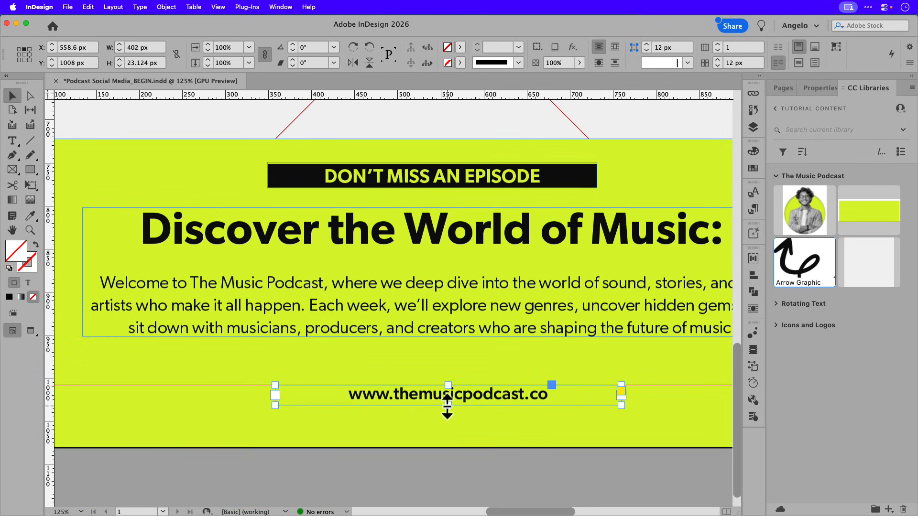
{"action": "left_click_drag", "start_coordinate": [447, 405], "coordinate": [448, 439]}
{"action": "double_click", "coordinate": [451, 429]}
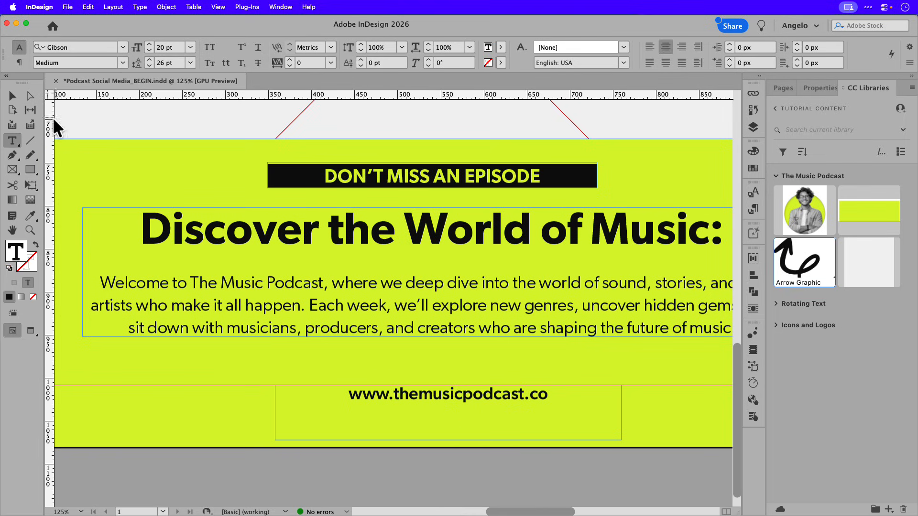
{"action": "left_click", "coordinate": [13, 96]}
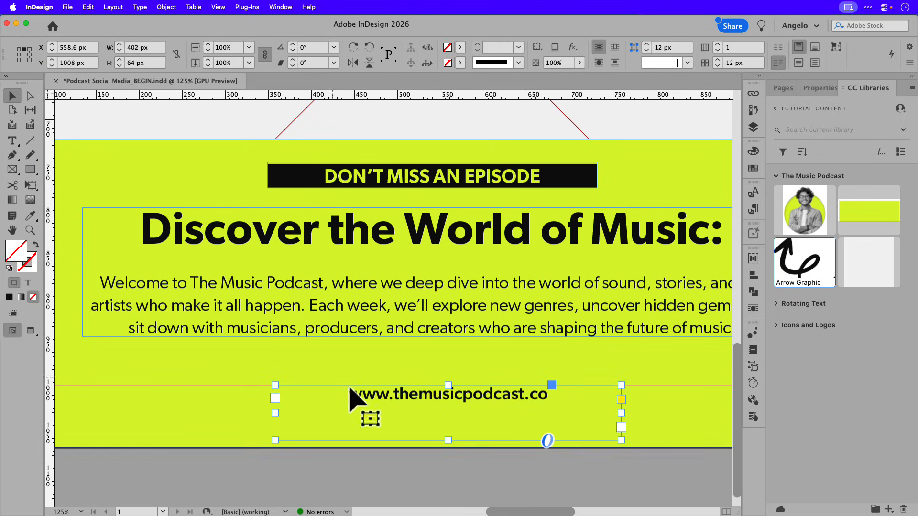
{"action": "double_click", "coordinate": [448, 436]}
Step: Lower the Discover the World of Music: text frame to about Y 812 px, and shift it and the DON'T MISS AN EPISODE banner slightly further down
{"action": "scroll", "coordinate": [389, 361], "scroll_direction": "up", "scroll_amount": 2}
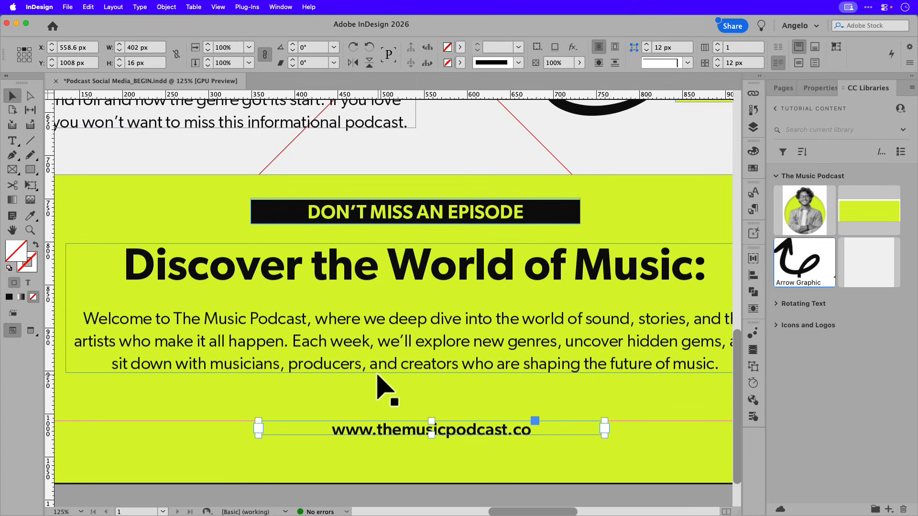
{"action": "left_click_drag", "start_coordinate": [401, 359], "coordinate": [404, 368]}
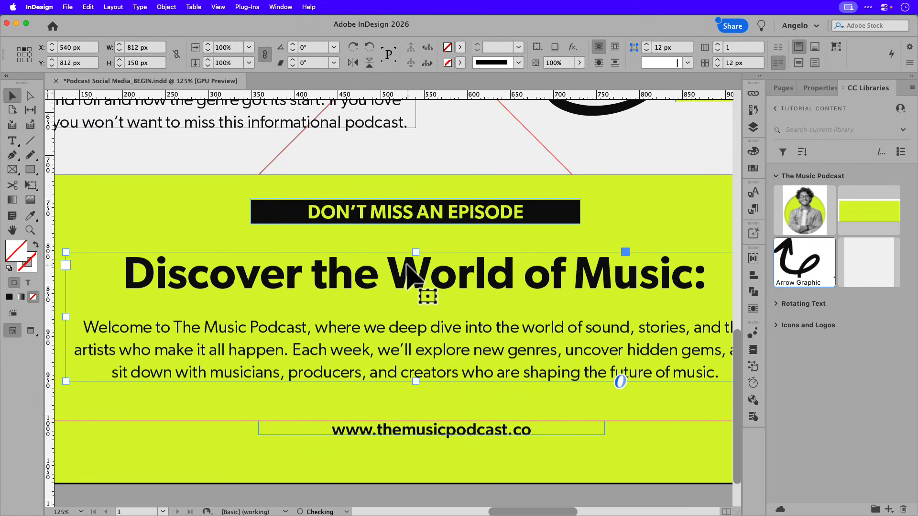
{"action": "key", "text": "super+0"}
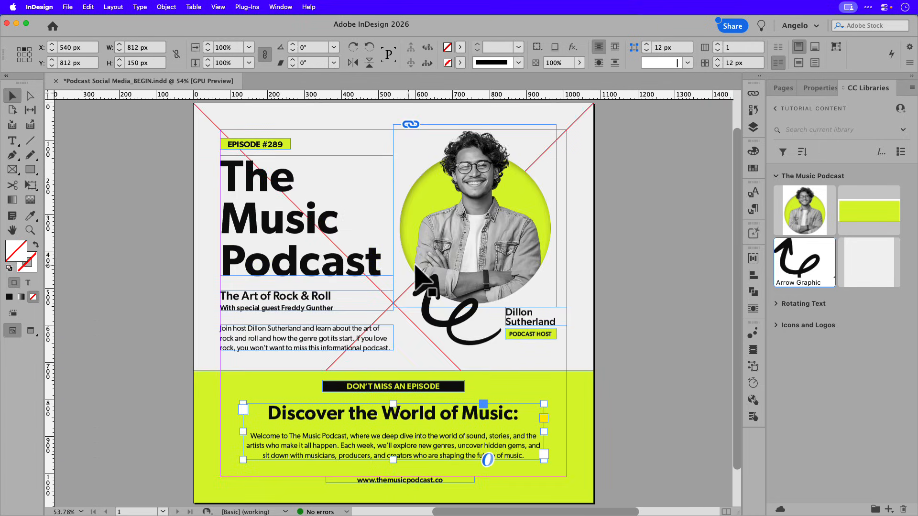
{"action": "left_click", "coordinate": [606, 262]}
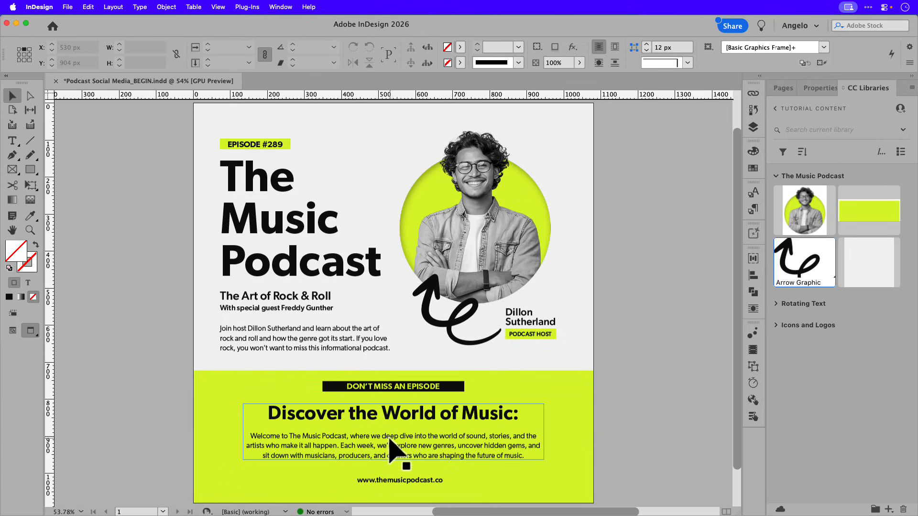
{"action": "mouse_move", "coordinate": [392, 448]}
{"action": "left_mouse_down"}
{"action": "mouse_move", "coordinate": [389, 455]}
{"action": "mouse_move", "coordinate": [389, 445]}
{"action": "left_mouse_up"}
{"action": "left_click", "coordinate": [621, 434]}
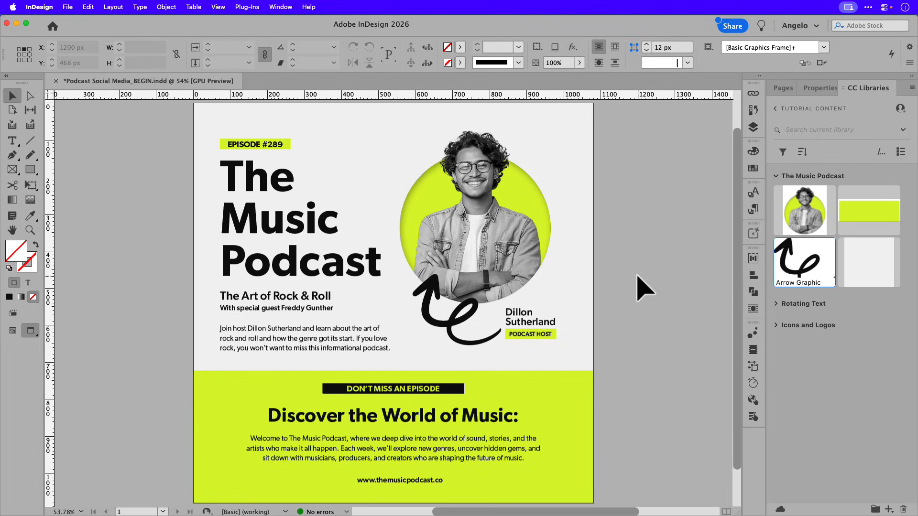
Step: Start exporting the post as Podcast Social Media_BEGIN.pdf to the final pdf folder in Adobe PDF (Print) format
{"action": "left_click", "coordinate": [70, 6]}
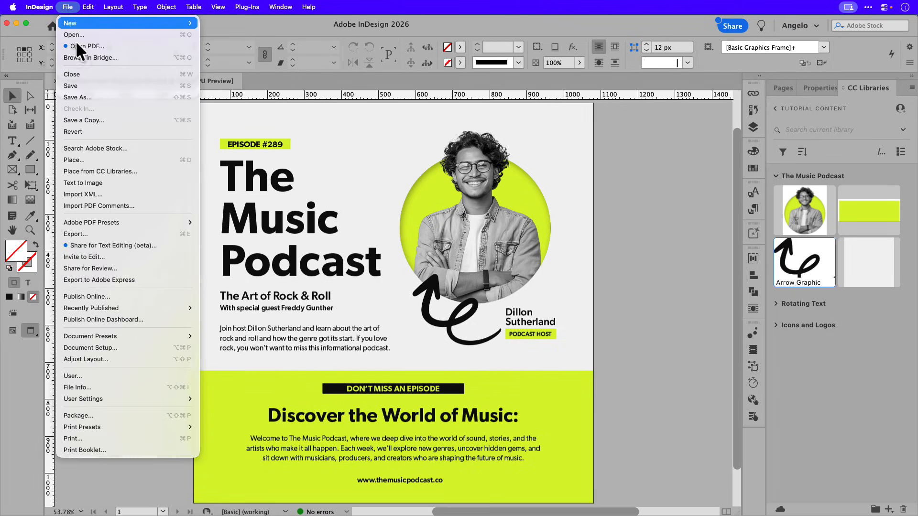
{"action": "left_click", "coordinate": [100, 232]}
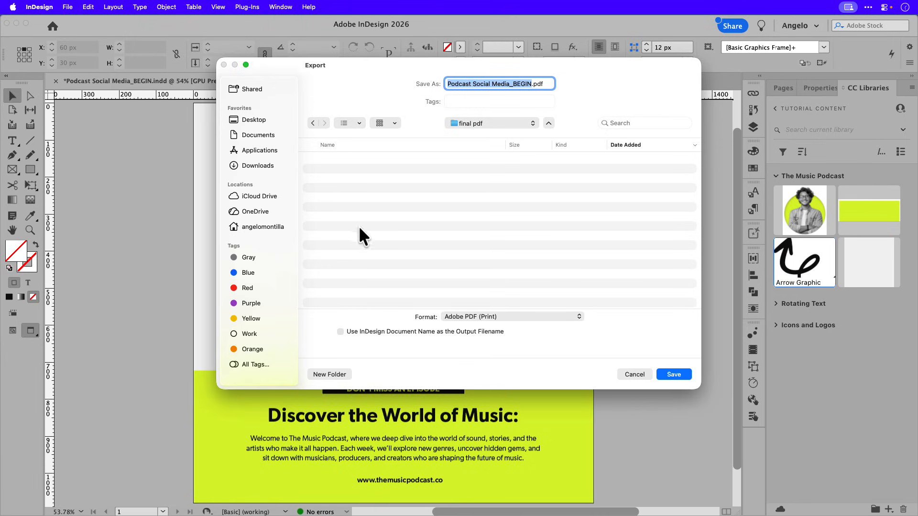
{"action": "left_click", "coordinate": [500, 317]}
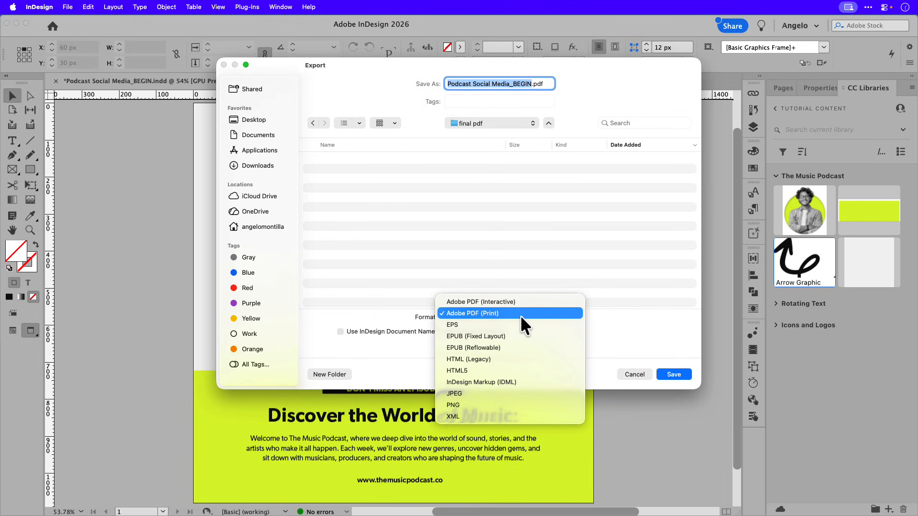
{"action": "left_click", "coordinate": [578, 315]}
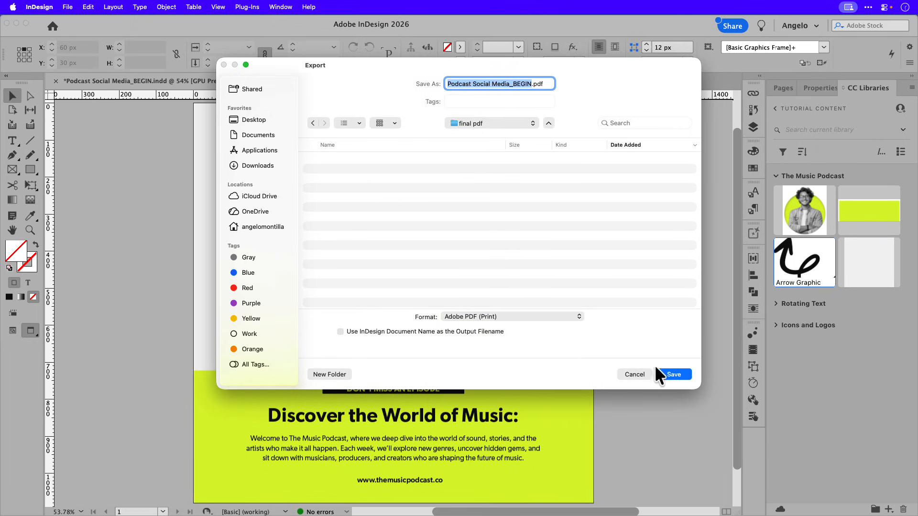
{"action": "left_click", "coordinate": [665, 374]}
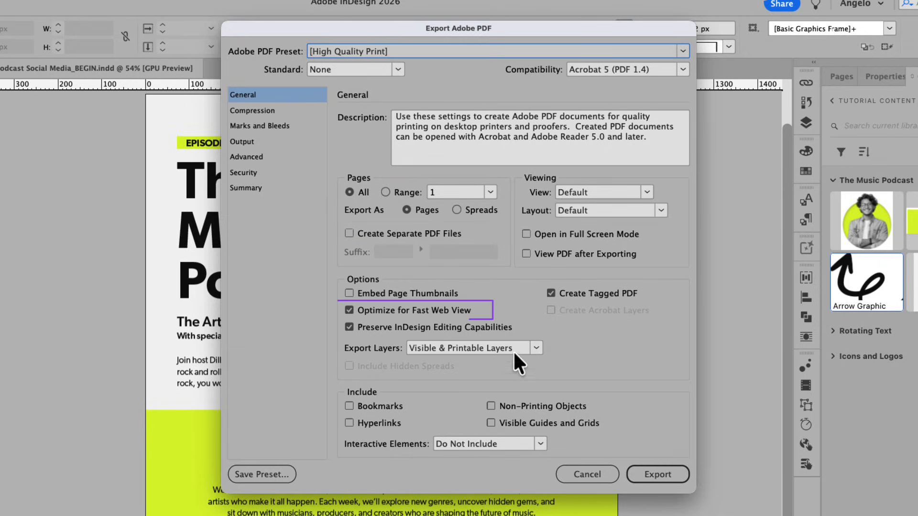
Step: Turn off Optimize for Fast Web View and Create Tagged PDF, and set the export layers to Visible Layers
{"action": "left_click", "coordinate": [348, 310]}
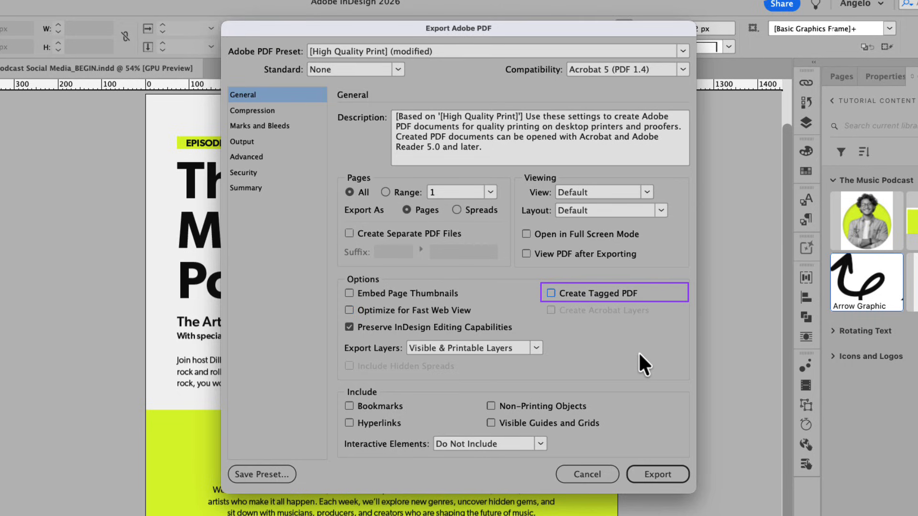
{"action": "left_click", "coordinate": [531, 356]}
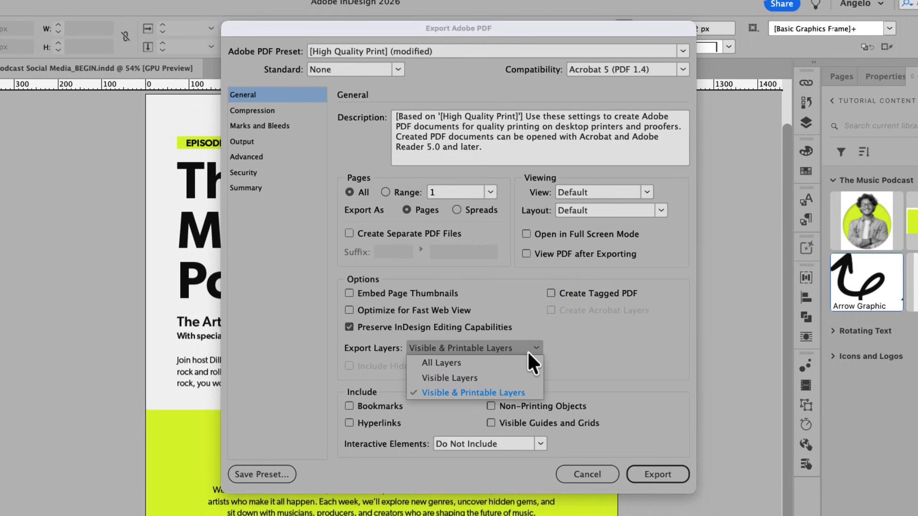
{"action": "left_click", "coordinate": [509, 378]}
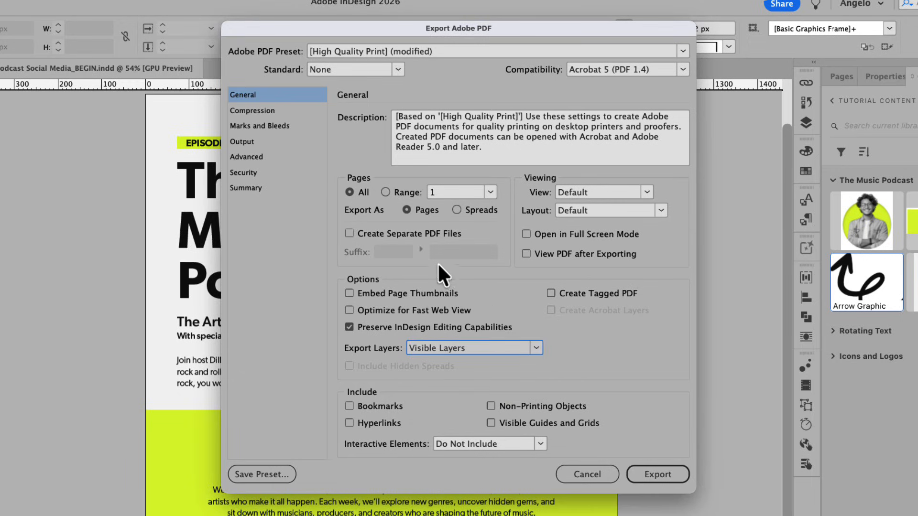
Step: Set the PDF's color images to Do Not Downsample with compression None
{"action": "left_click", "coordinate": [276, 115]}
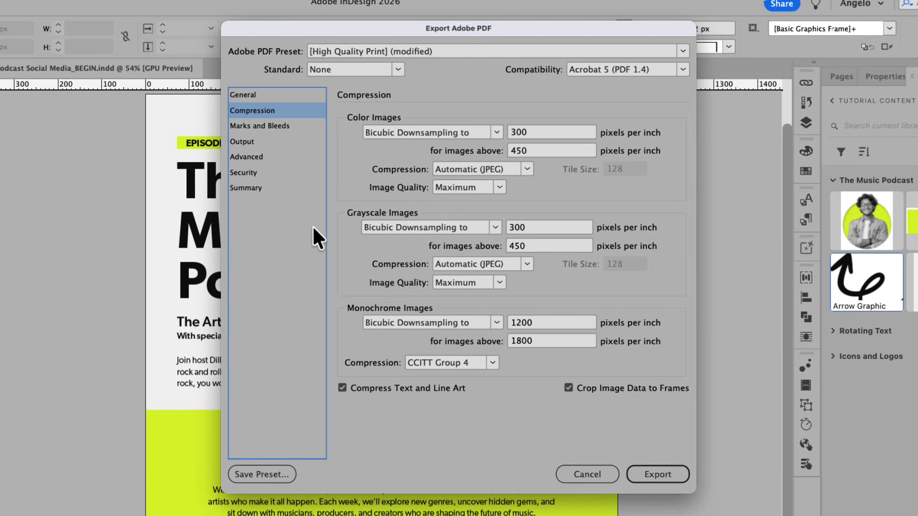
{"action": "left_click", "coordinate": [385, 133]}
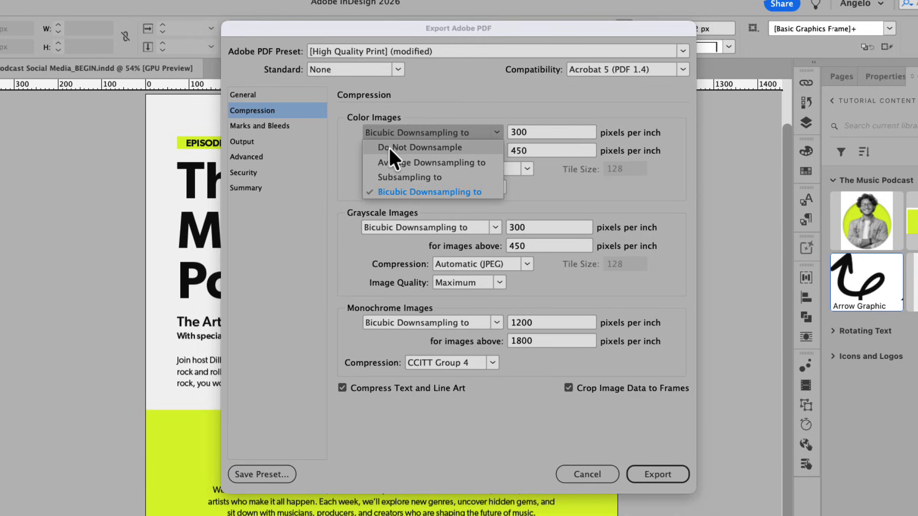
{"action": "left_click", "coordinate": [388, 147]}
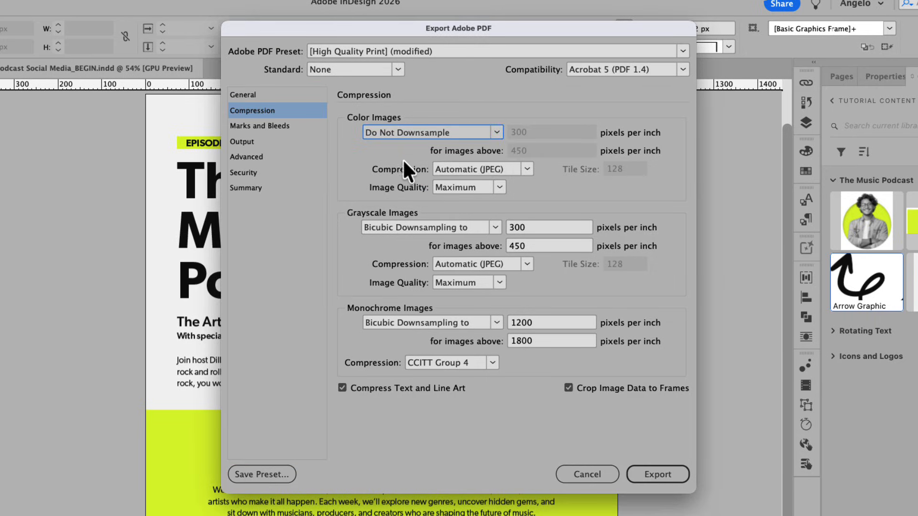
{"action": "left_click", "coordinate": [443, 168]}
{"action": "left_click", "coordinate": [453, 185]}
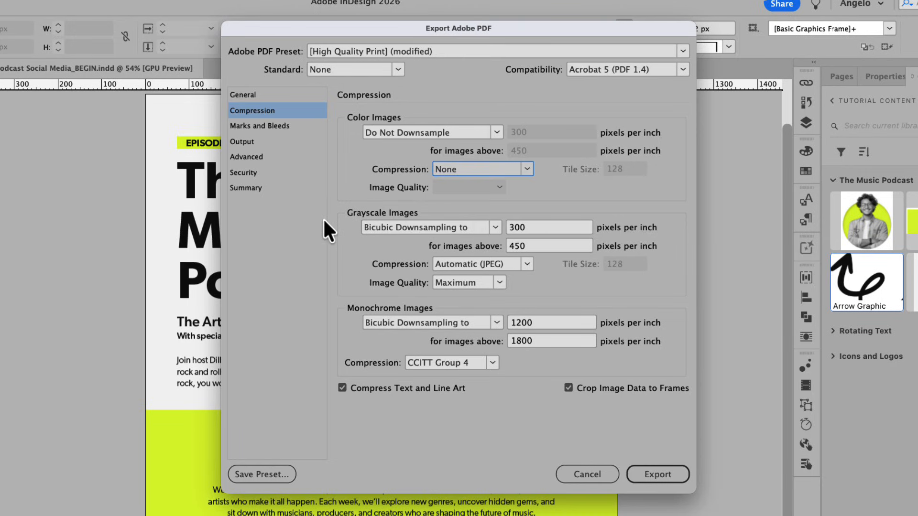
Step: Set both the grayscale and monochrome images to Do Not Downsample with compression None
{"action": "left_click", "coordinate": [377, 228]}
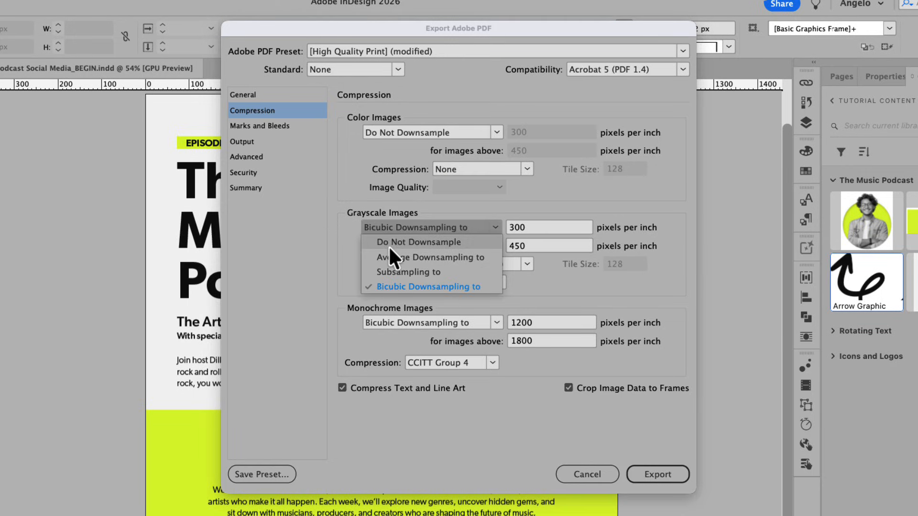
{"action": "left_click", "coordinate": [388, 243]}
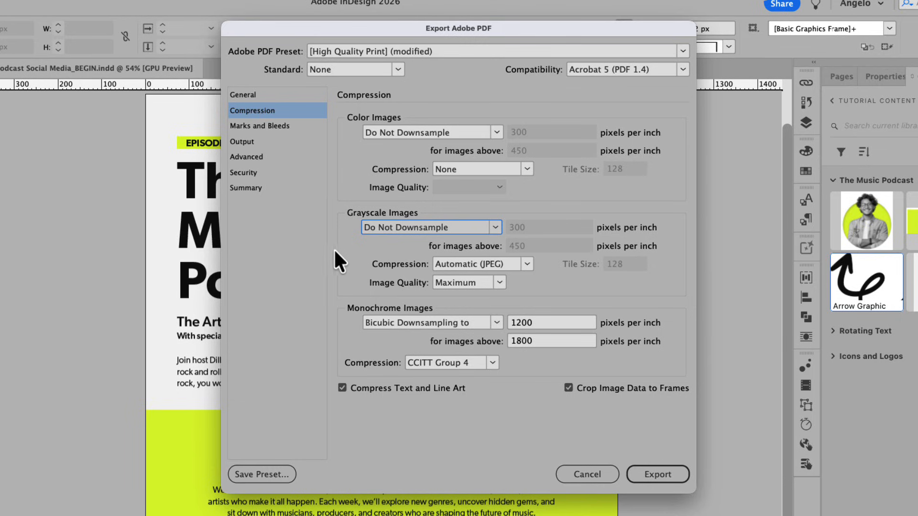
{"action": "left_click", "coordinate": [444, 261]}
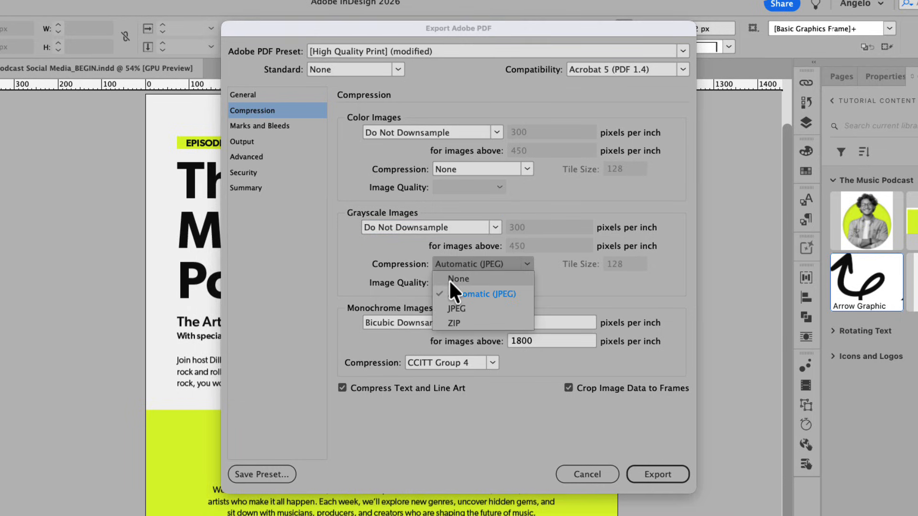
{"action": "left_click", "coordinate": [449, 278]}
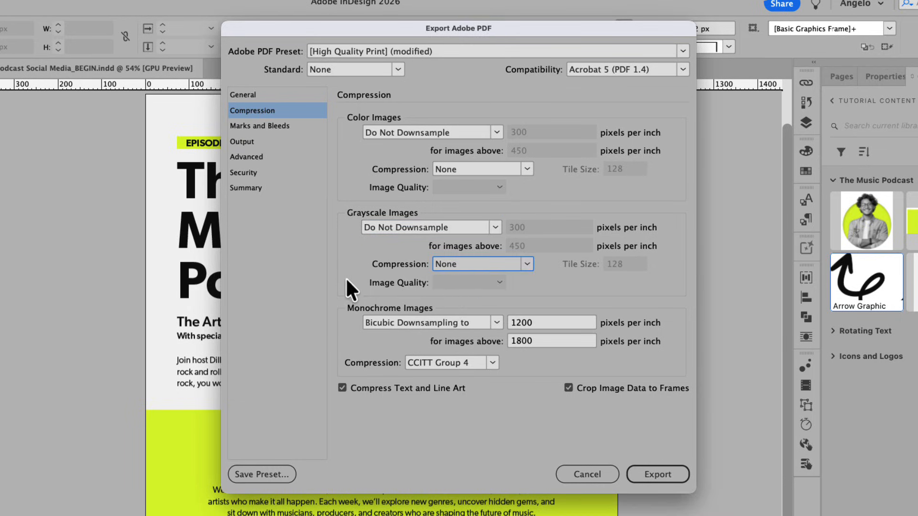
{"action": "left_click", "coordinate": [390, 322]}
{"action": "left_click", "coordinate": [396, 336]}
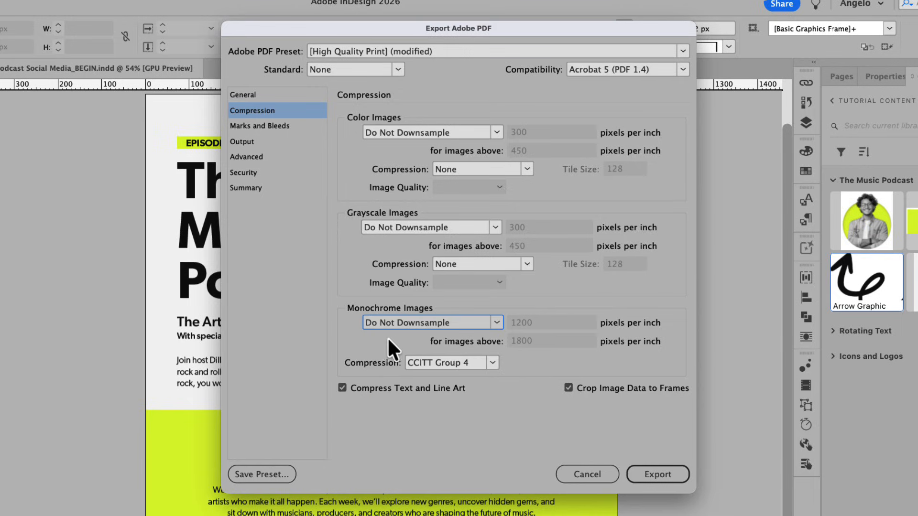
{"action": "left_click", "coordinate": [425, 363]}
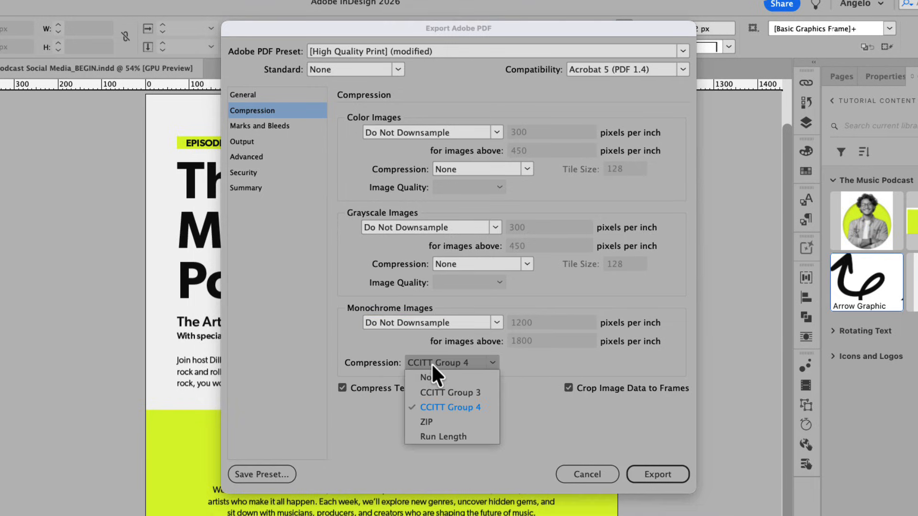
{"action": "left_click", "coordinate": [443, 377]}
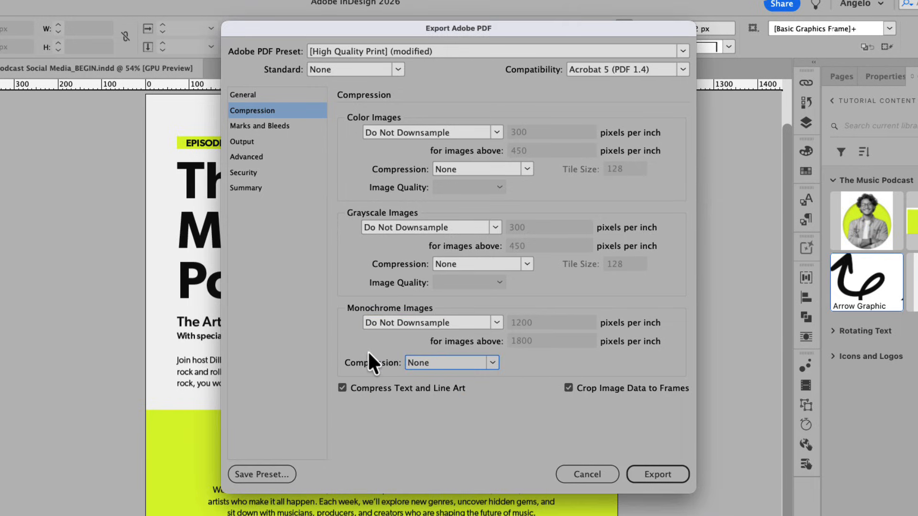
Step: Set the PDF output's profile inclusion policy to Include All Profiles
{"action": "left_click", "coordinate": [258, 142]}
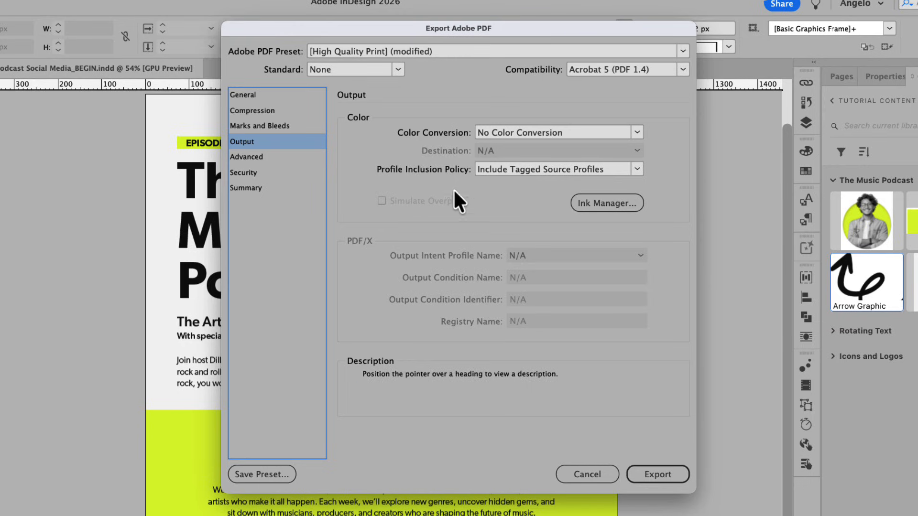
{"action": "left_click", "coordinate": [509, 169]}
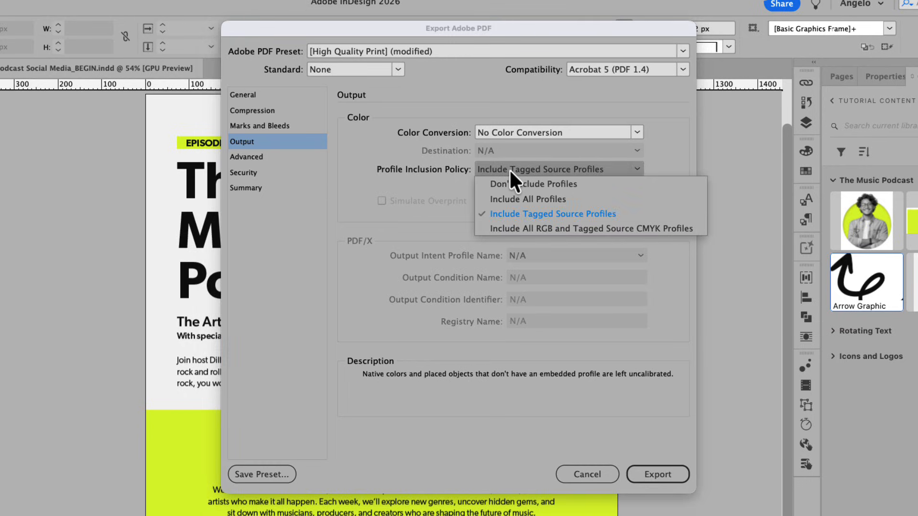
{"action": "left_click", "coordinate": [515, 199]}
Step: Set the PDF's font subsetting threshold to 0% of characters used
{"action": "left_click", "coordinate": [283, 158]}
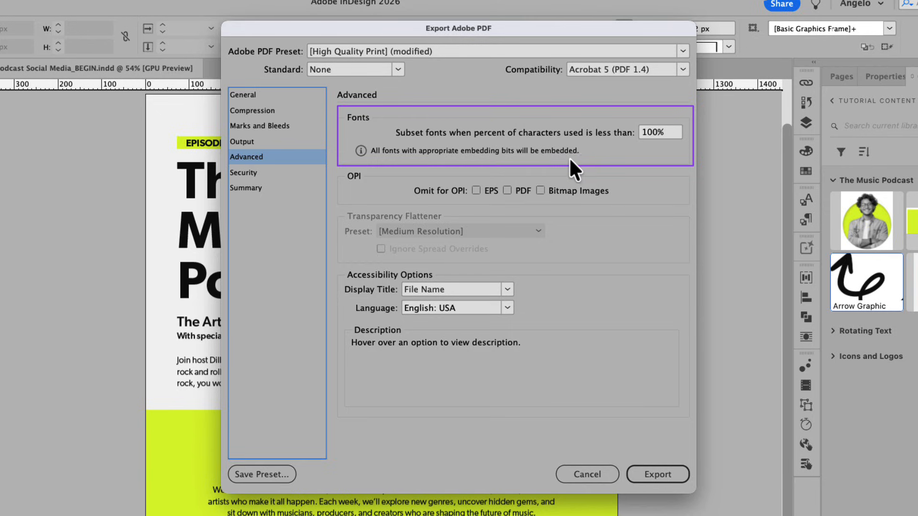
{"action": "left_click", "coordinate": [670, 134]}
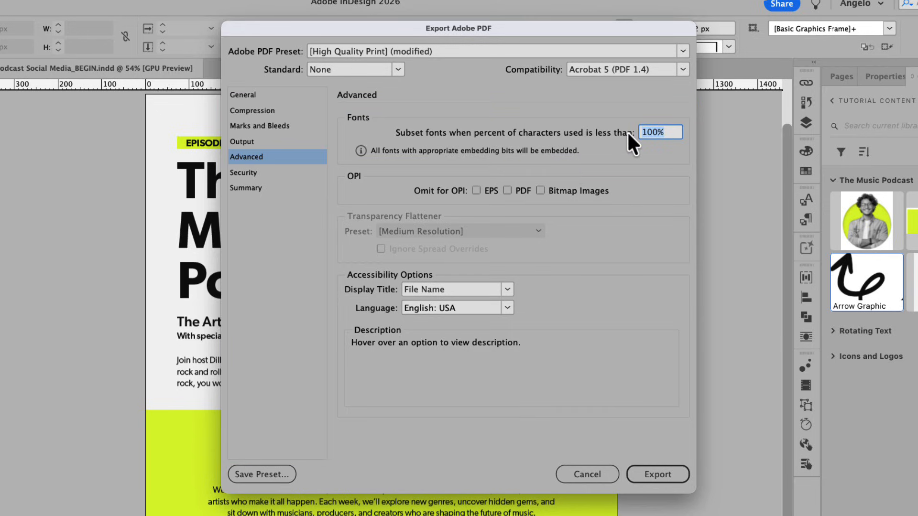
{"action": "type", "text": "0"}
{"action": "key", "text": "Tab"}
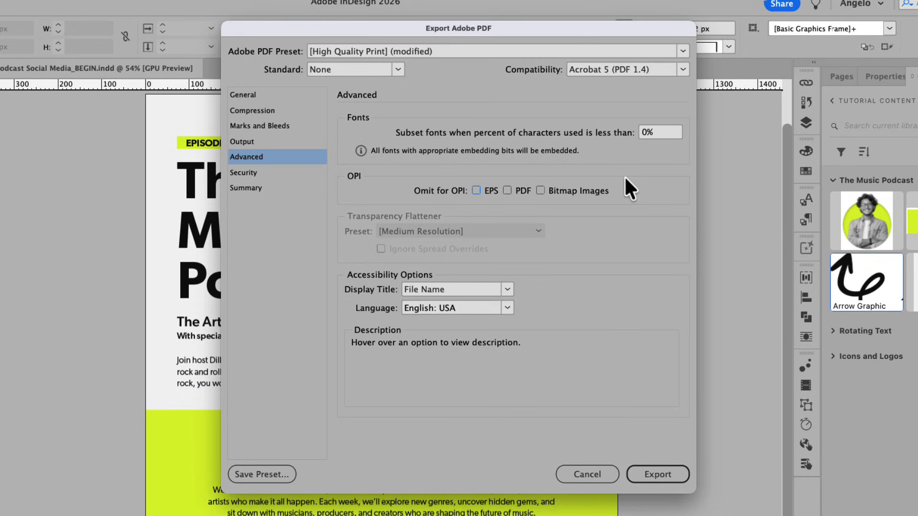
Step: Save the PDF settings as a preset named Adobe Express Output and export the post with it
{"action": "left_click", "coordinate": [278, 471]}
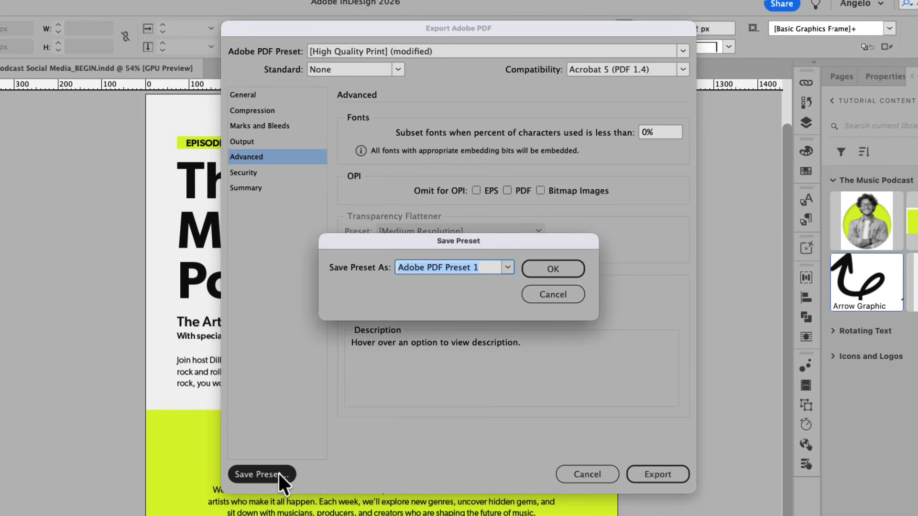
{"action": "type", "text": "Adobe Expre"}
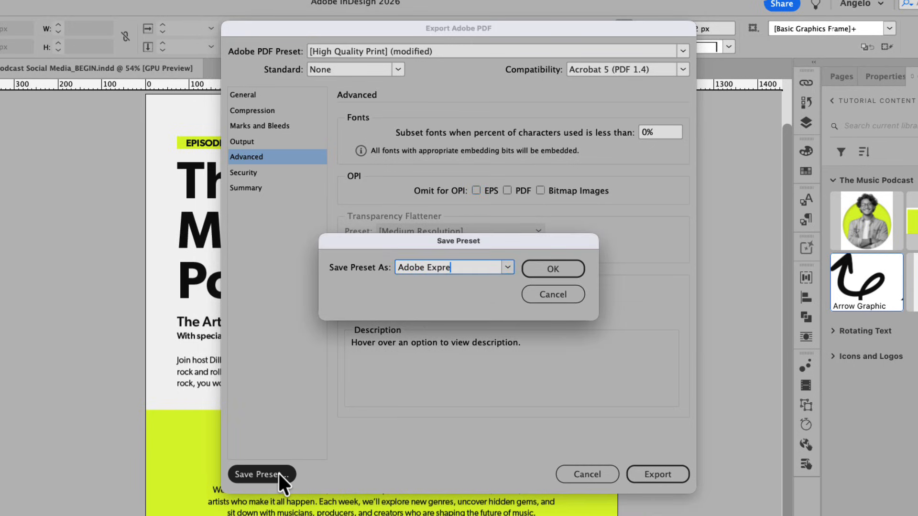
{"action": "type", "text": "ss Output"}
{"action": "left_click", "coordinate": [530, 275]}
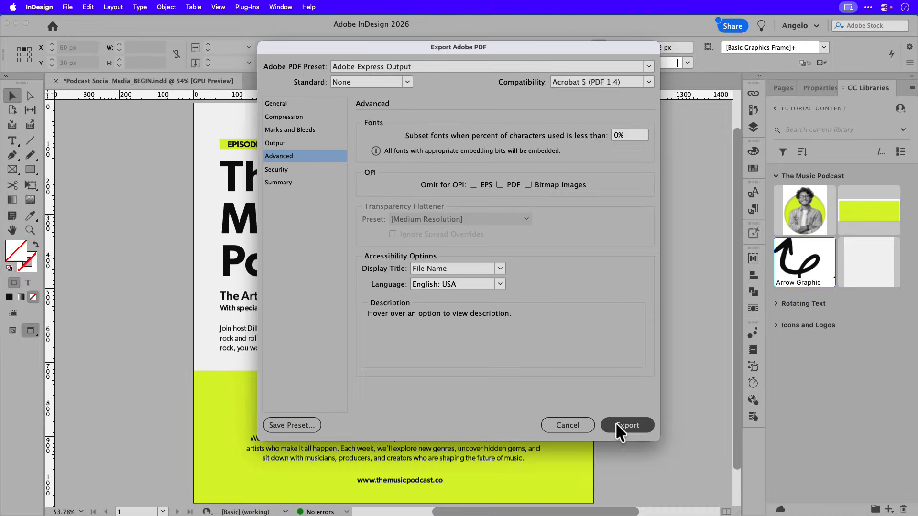
{"action": "left_click", "coordinate": [657, 474]}
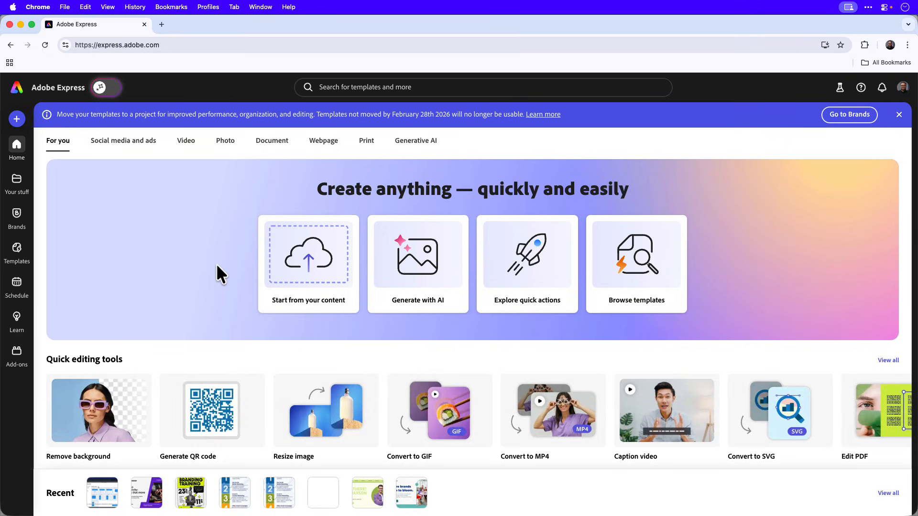
Step: Switch to Adobe Express in Chrome and upload the exported Podcast Social Media_BEGIN PDF as starting content
{"action": "left_click", "coordinate": [290, 268]}
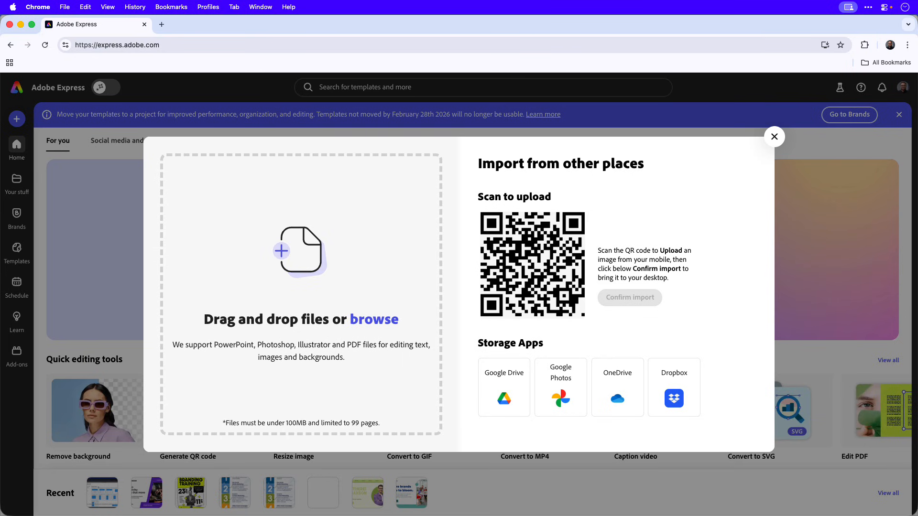
{"action": "left_click_drag", "start_coordinate": [904, 201], "coordinate": [324, 247]}
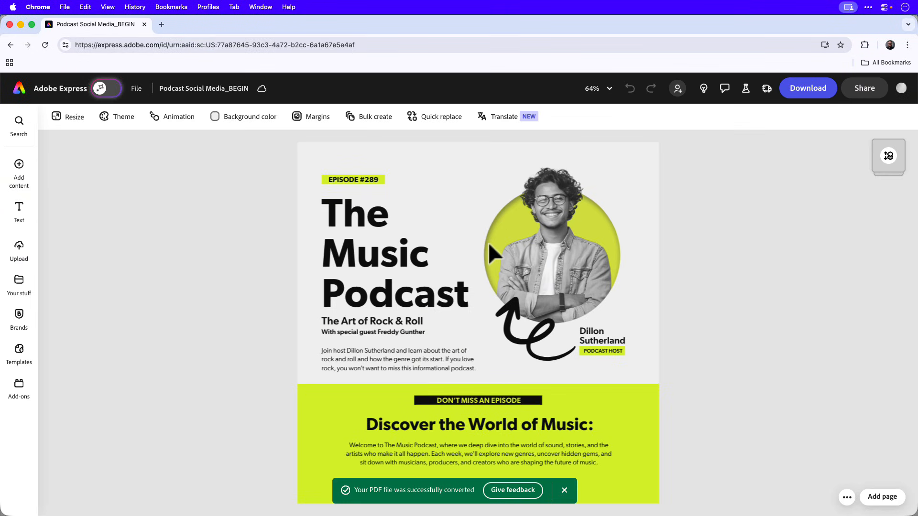
Step: Check that The Music Podcast title is editable text in the converted file, and dismiss the conversion notice
{"action": "left_click", "coordinate": [438, 241]}
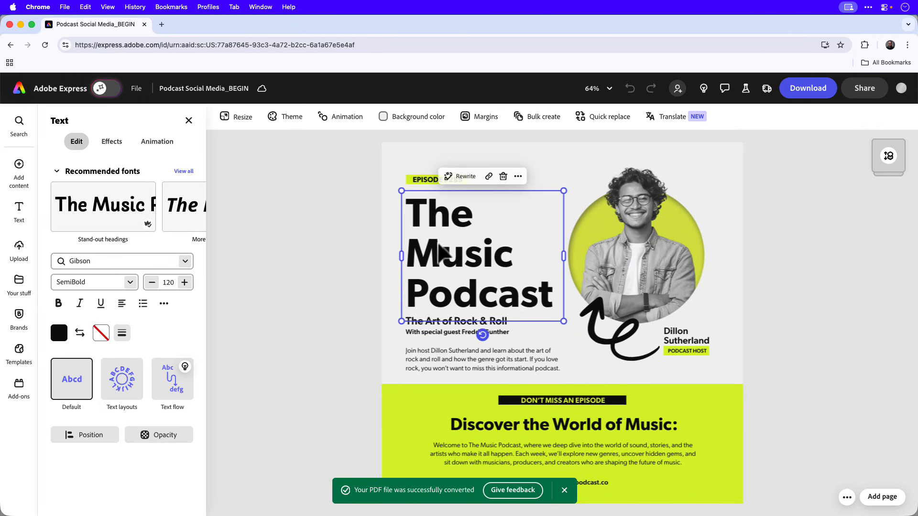
{"action": "double_click", "coordinate": [449, 291]}
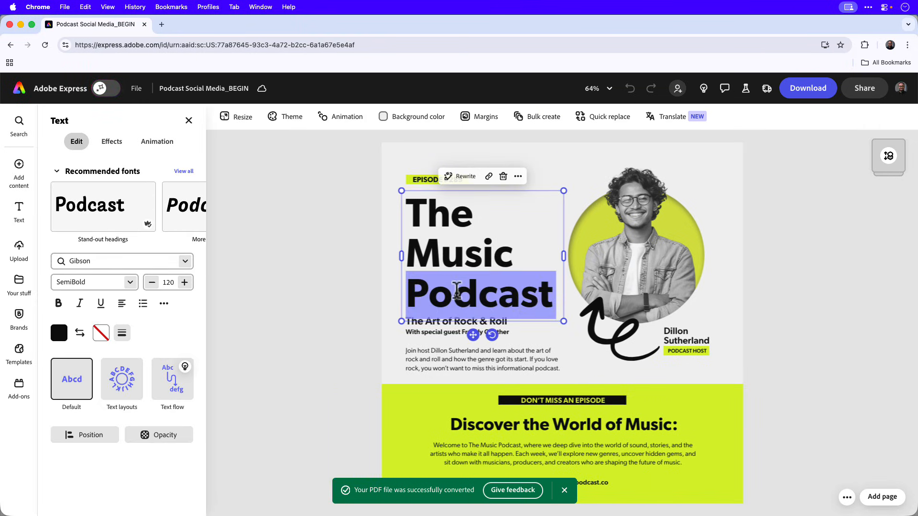
{"action": "left_click", "coordinate": [345, 286]}
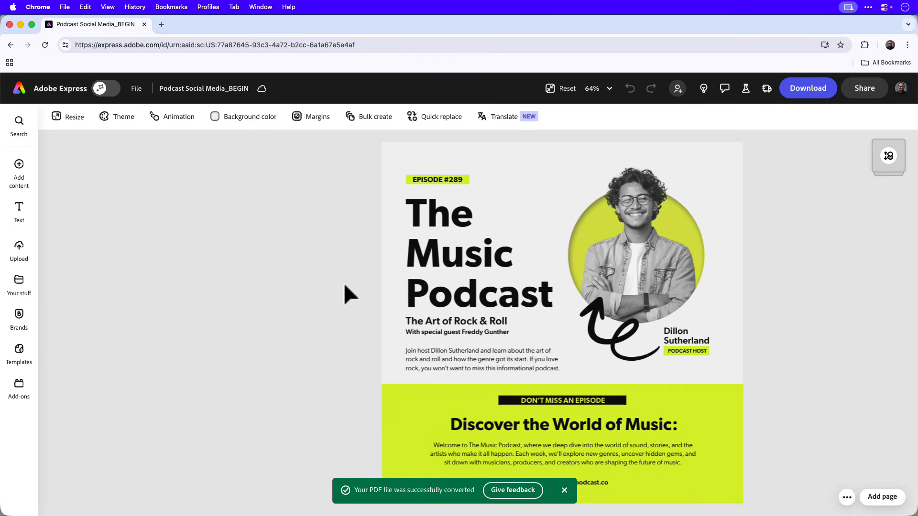
{"action": "left_click", "coordinate": [564, 490]}
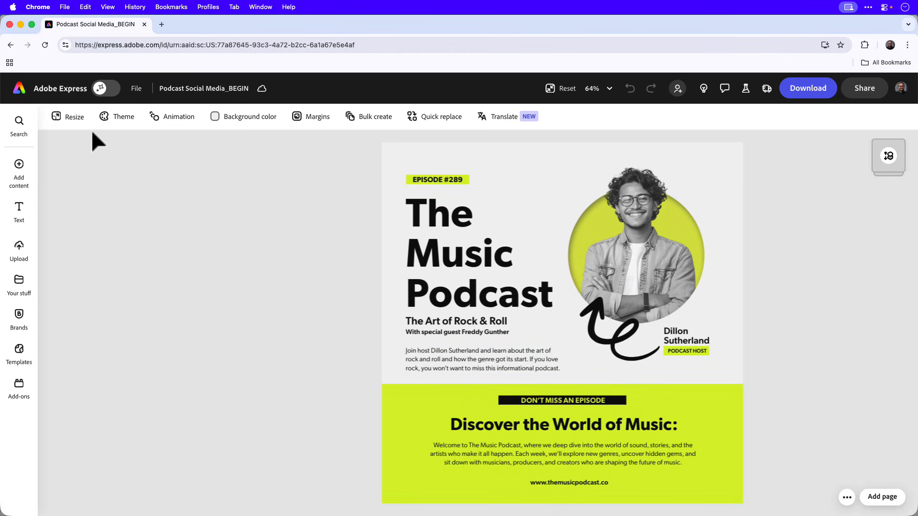
Step: Duplicate and resize the post to Instagram carousel (1,080 x 1,350 px) and Instagram landscape post (1,080 x 566 px)
{"action": "left_click", "coordinate": [79, 127]}
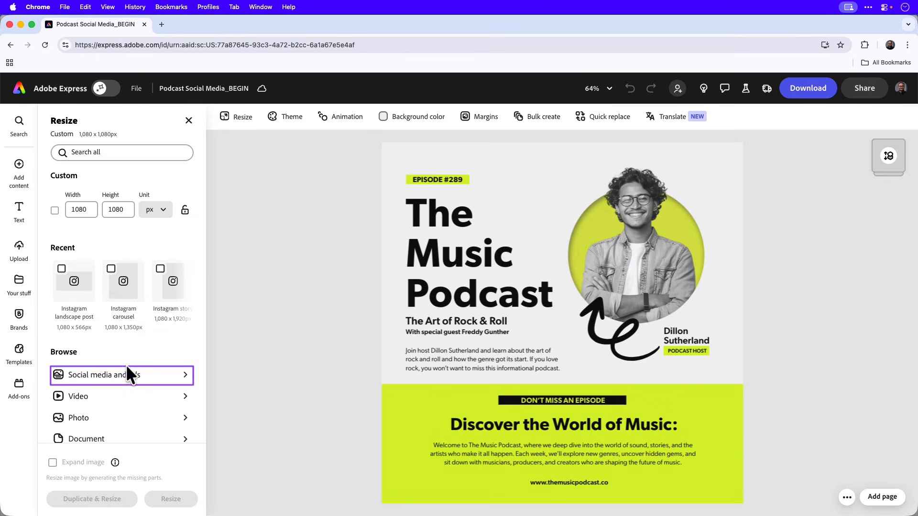
{"action": "left_click", "coordinate": [152, 380]}
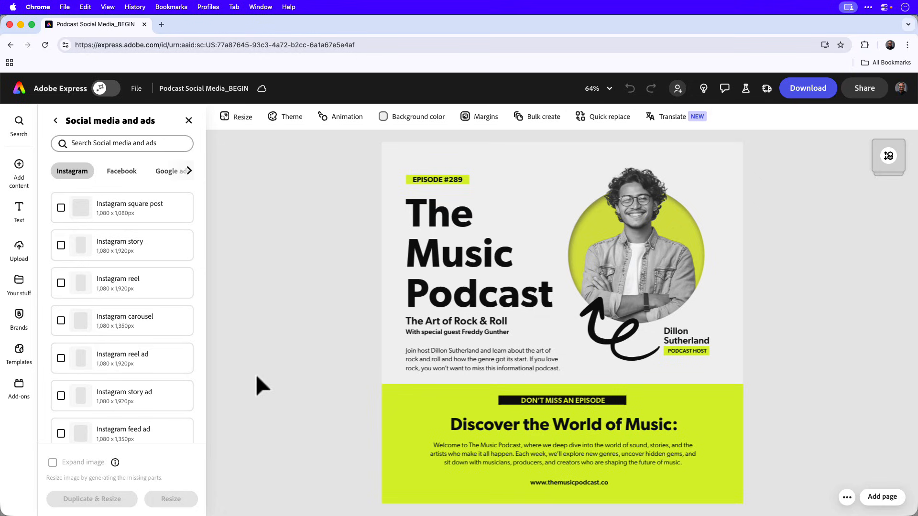
{"action": "left_click", "coordinate": [164, 335]}
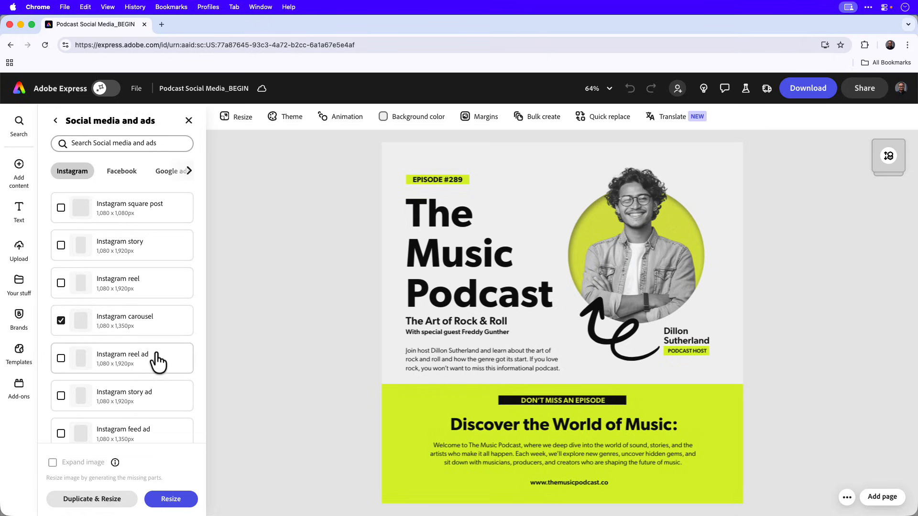
{"action": "scroll", "coordinate": [154, 360], "scroll_direction": "down", "scroll_amount": 4}
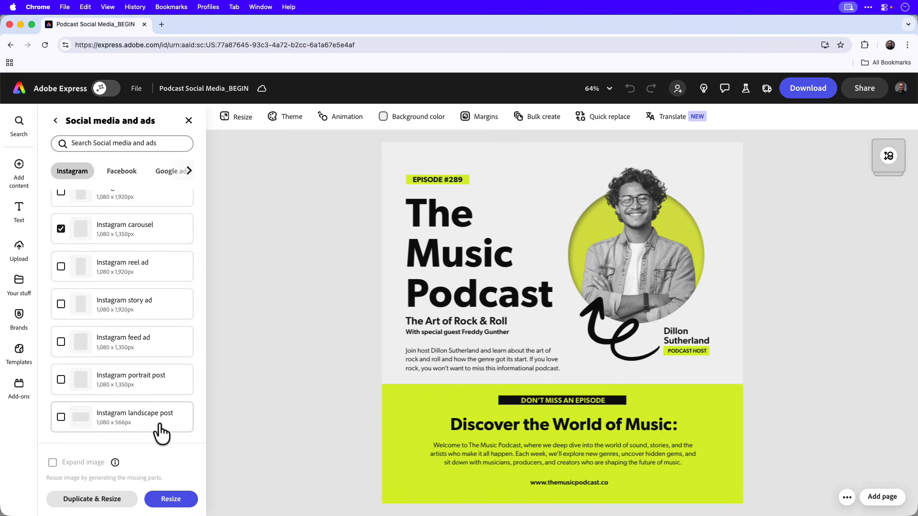
{"action": "left_click", "coordinate": [162, 433]}
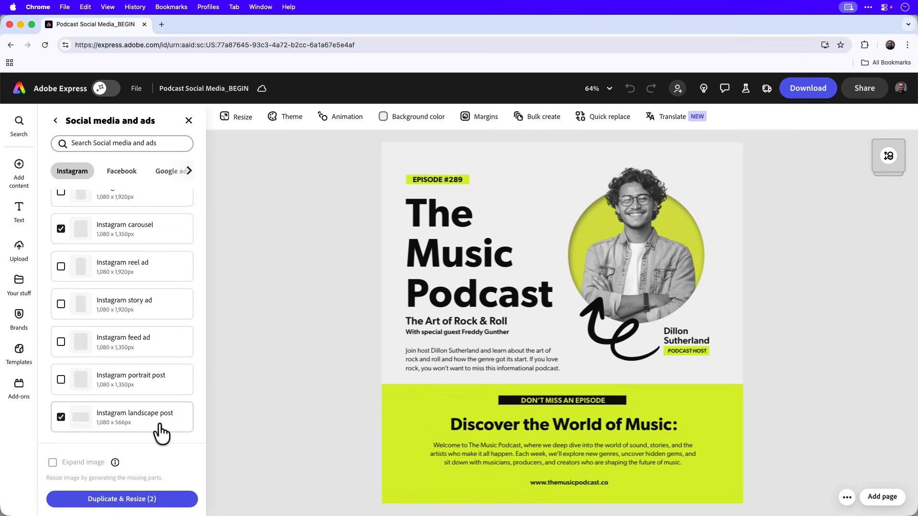
{"action": "left_click", "coordinate": [169, 499]}
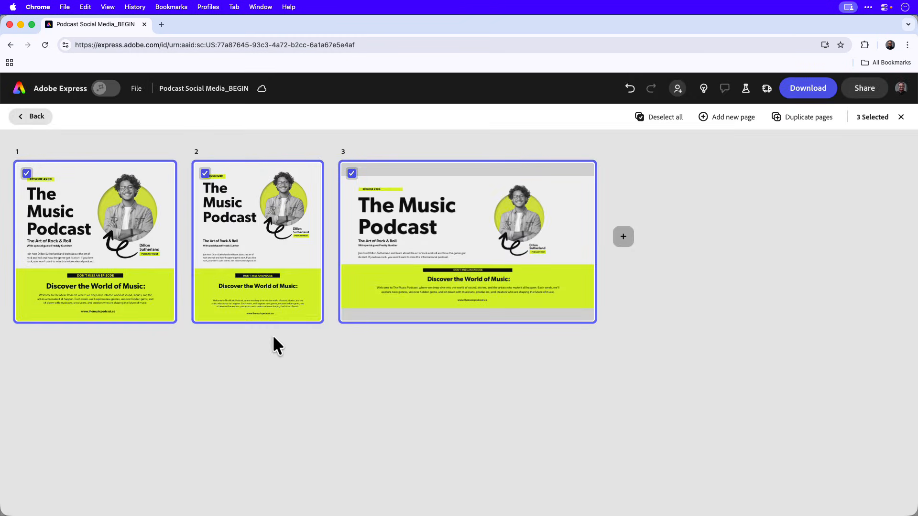
Step: Open the Instagram carousel page, set The Music Podcast title to size 96, widen its text box slightly and move it down
{"action": "double_click", "coordinate": [274, 253]}
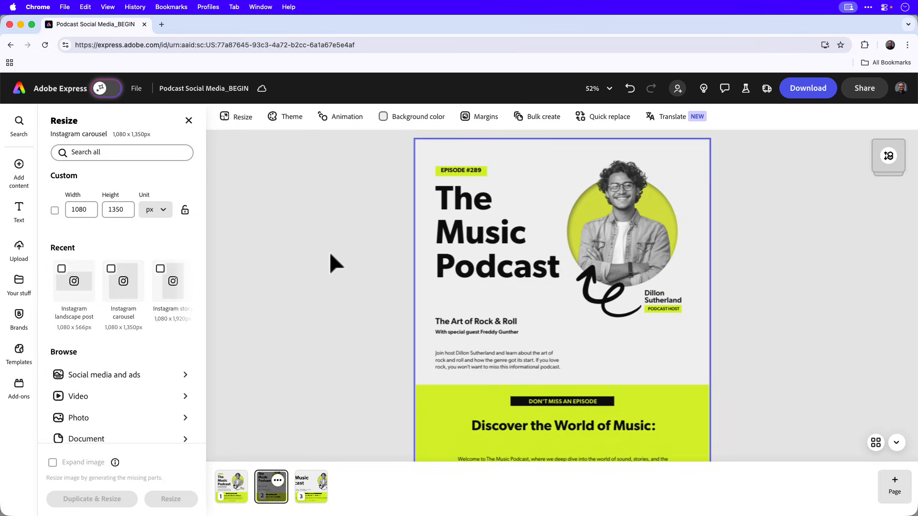
{"action": "left_click", "coordinate": [501, 252]}
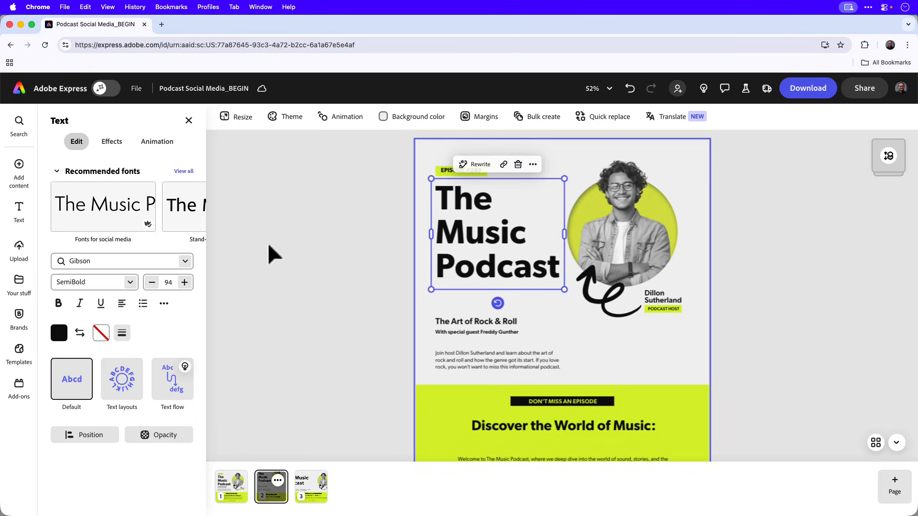
{"action": "left_click", "coordinate": [184, 282]}
{"action": "left_click", "coordinate": [184, 282]}
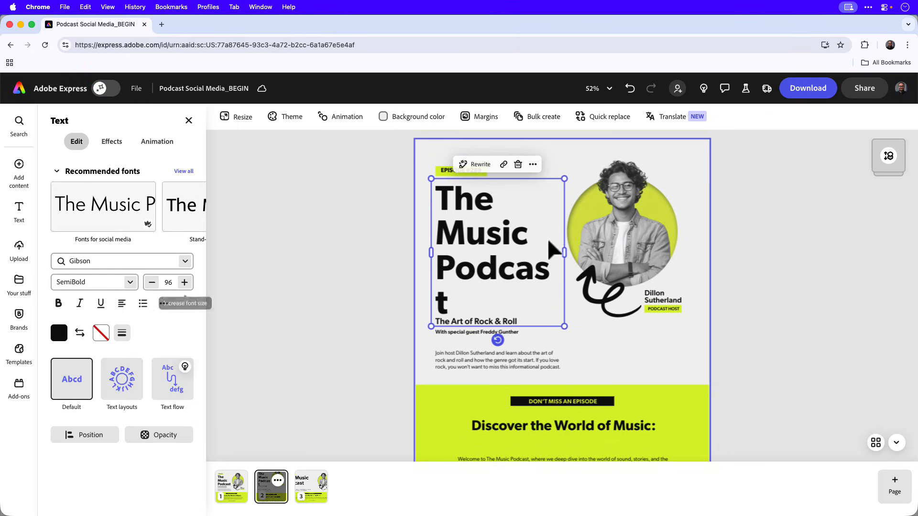
{"action": "mouse_move", "coordinate": [560, 252]}
{"action": "left_mouse_down"}
{"action": "mouse_move", "coordinate": [579, 255]}
{"action": "mouse_move", "coordinate": [570, 253]}
{"action": "left_mouse_up"}
Step: Enlarge the podcast host photo group slightly and move it down beside the title on the carousel page
{"action": "left_click", "coordinate": [615, 211]}
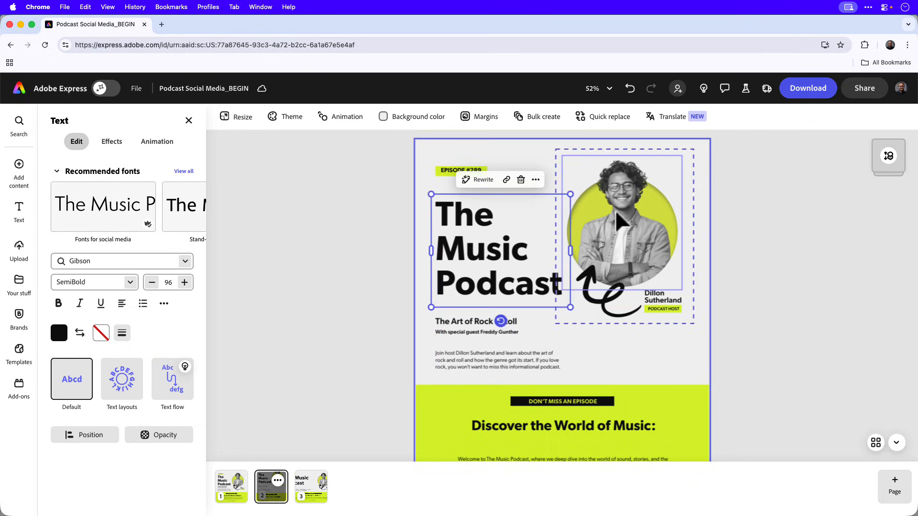
{"action": "left_click", "coordinate": [713, 299]}
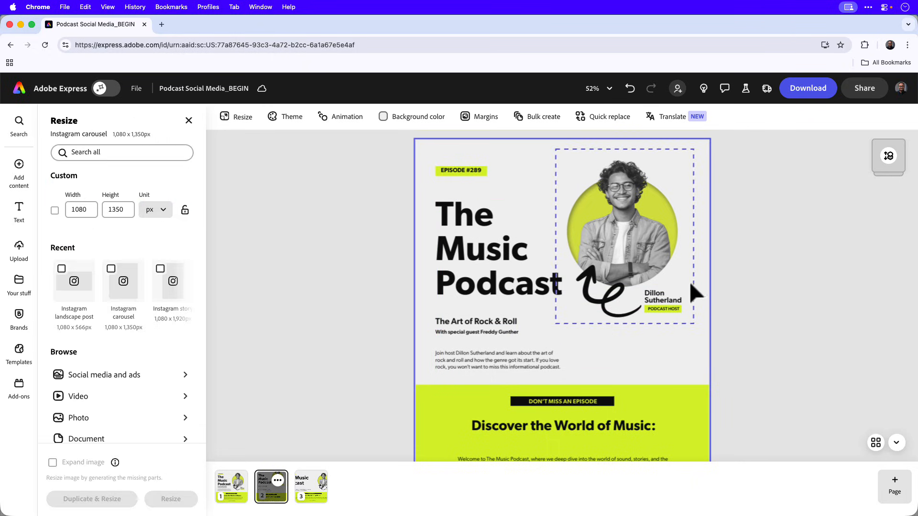
{"action": "left_click", "coordinate": [576, 152]}
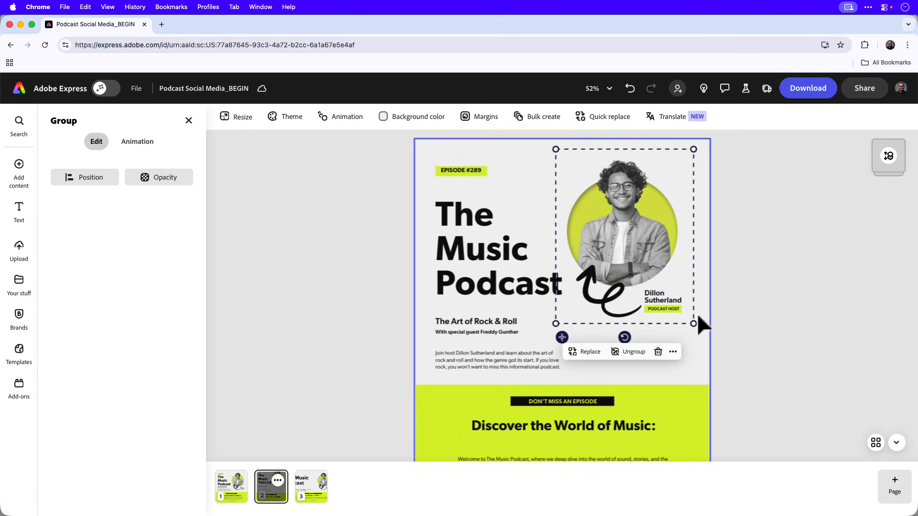
{"action": "left_click_drag", "start_coordinate": [694, 326], "coordinate": [702, 336]}
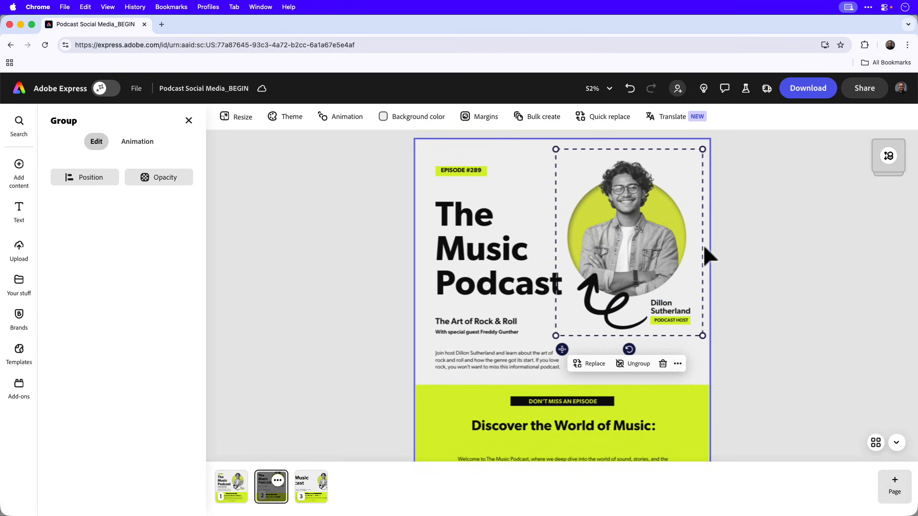
{"action": "left_click_drag", "start_coordinate": [692, 243], "coordinate": [695, 260]}
{"action": "left_click", "coordinate": [804, 318]}
Step: Set the "The Art of Rock & Roll" subtitle to size 36, widen its box to keep it on one line, and move it up slightly
{"action": "left_click", "coordinate": [455, 318]}
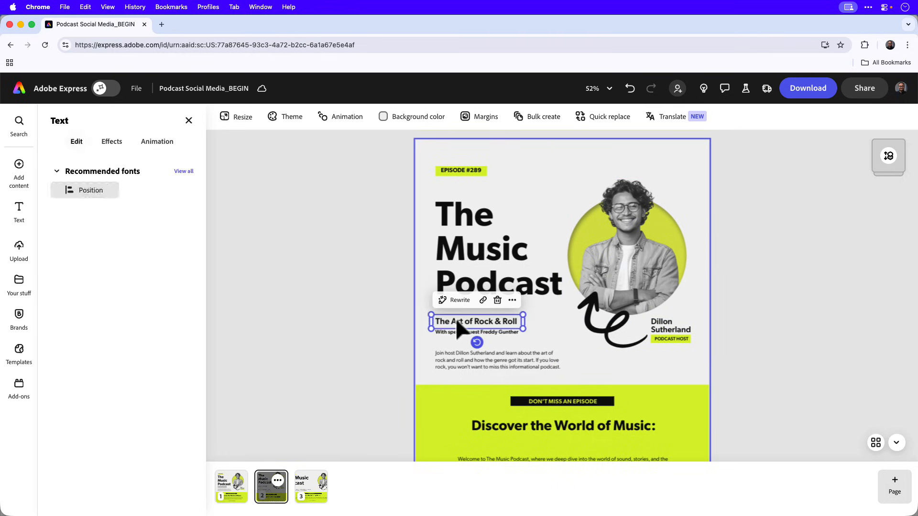
{"action": "left_click", "coordinate": [185, 283]}
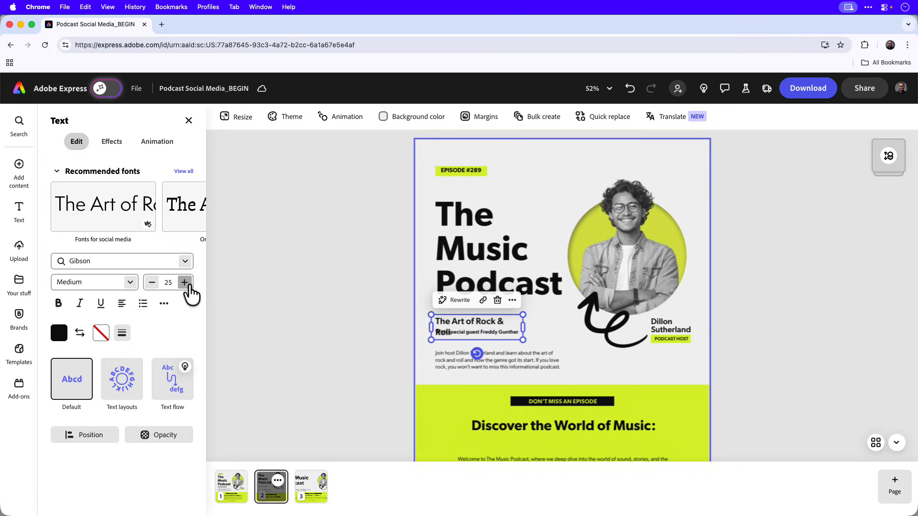
{"action": "left_click", "coordinate": [185, 282]}
{"action": "left_click", "coordinate": [184, 282]}
{"action": "left_click", "coordinate": [184, 282]}
{"action": "left_click", "coordinate": [185, 282]}
{"action": "left_click", "coordinate": [184, 282]}
{"action": "left_click", "coordinate": [185, 282]}
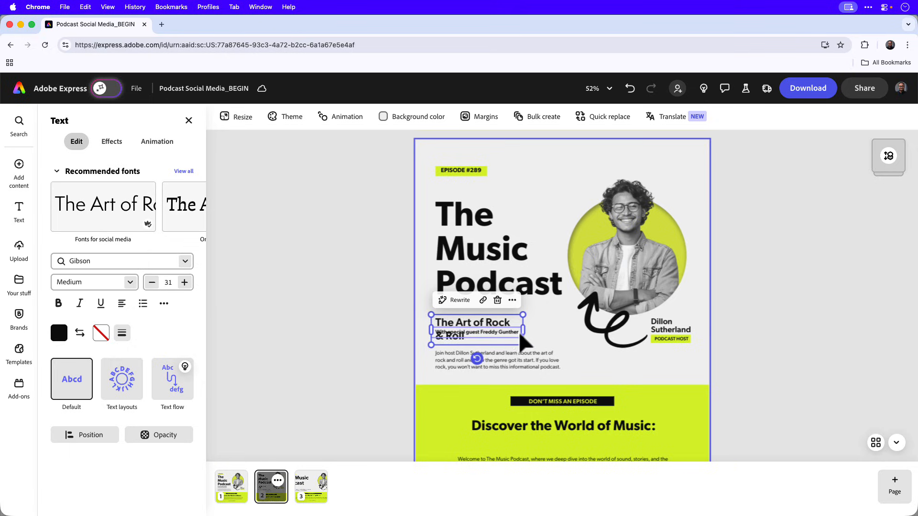
{"action": "left_click_drag", "start_coordinate": [523, 332], "coordinate": [566, 331]}
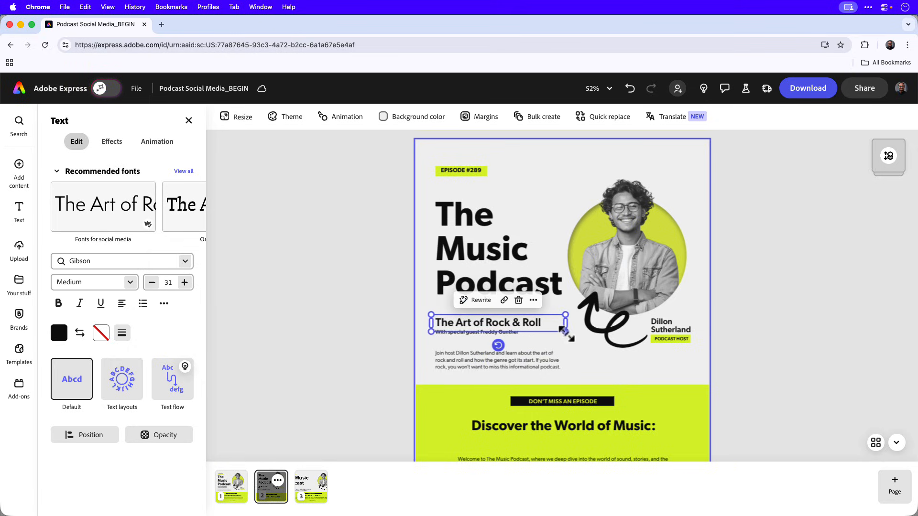
{"action": "left_click", "coordinate": [184, 282]}
{"action": "left_click", "coordinate": [185, 282]}
{"action": "left_click", "coordinate": [185, 282]}
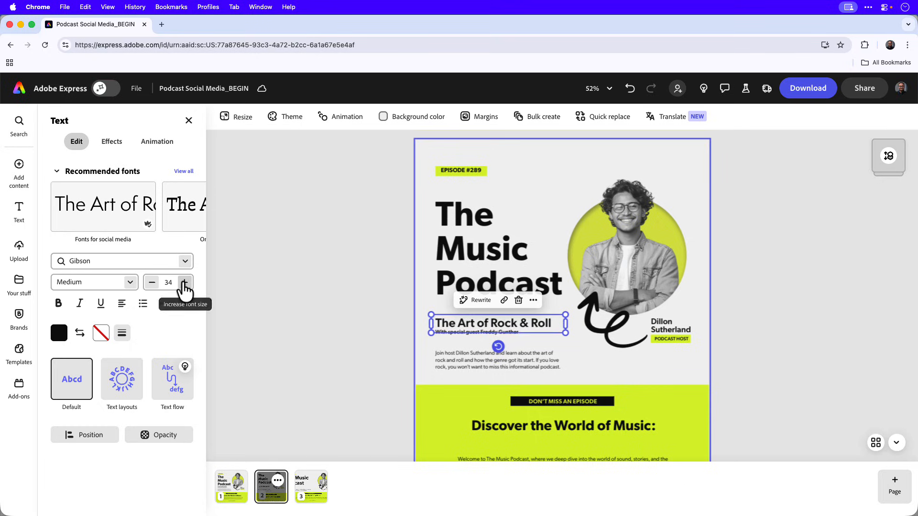
{"action": "left_click", "coordinate": [184, 282]}
{"action": "left_click", "coordinate": [185, 282]}
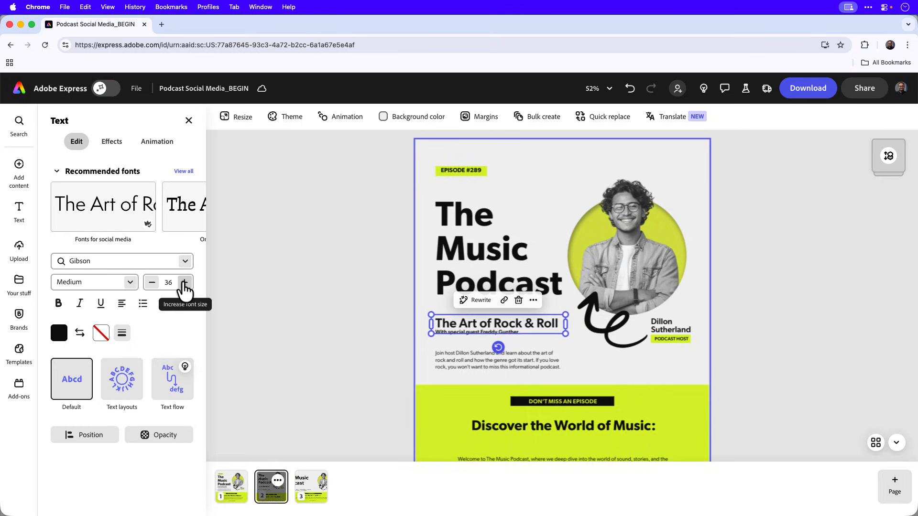
{"action": "left_click", "coordinate": [369, 289]}
{"action": "left_click_drag", "start_coordinate": [455, 326], "coordinate": [455, 318]}
Step: Enlarge the special guest line to size 25 and widen its text box so it fits on one line
{"action": "left_click", "coordinate": [455, 333]}
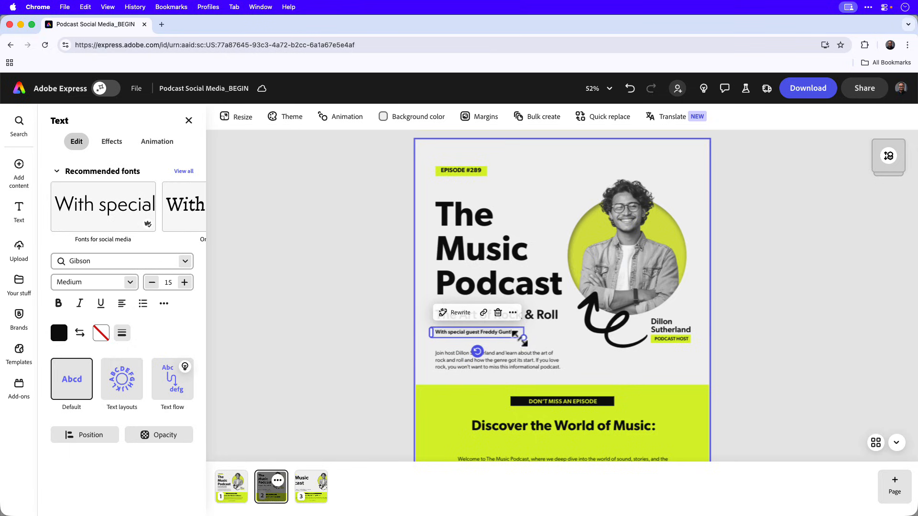
{"action": "left_click_drag", "start_coordinate": [522, 336], "coordinate": [557, 346]}
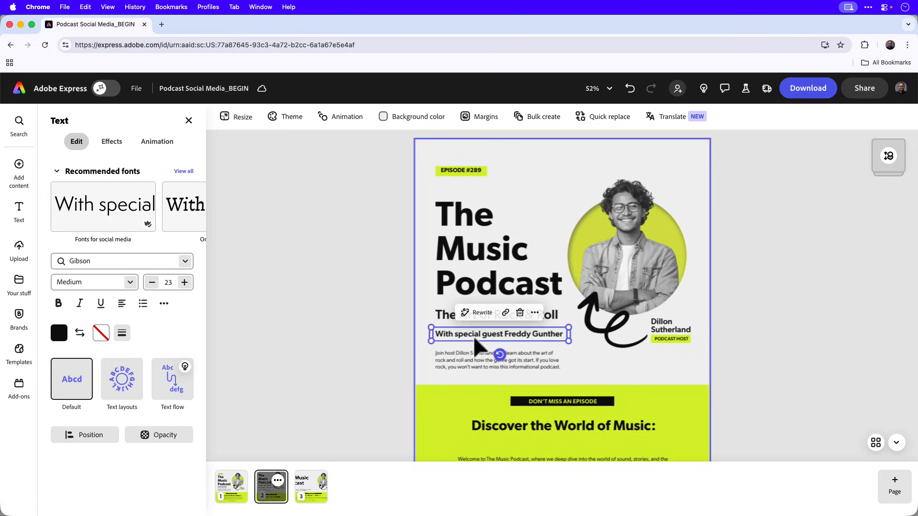
{"action": "left_click", "coordinate": [185, 282]}
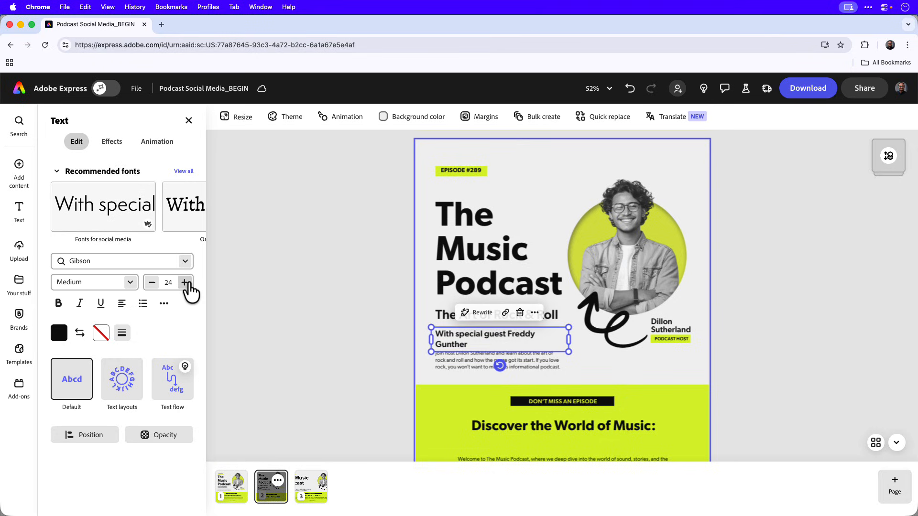
{"action": "left_click", "coordinate": [185, 282]}
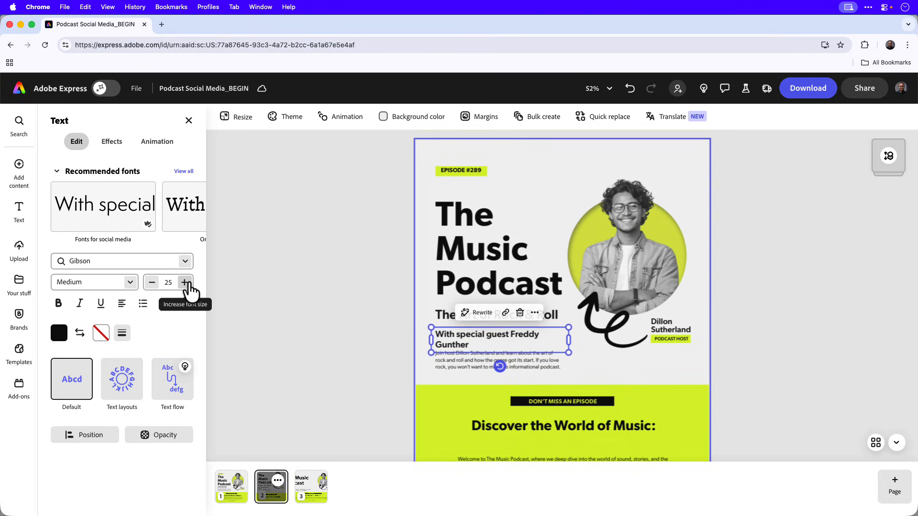
{"action": "left_click_drag", "start_coordinate": [570, 343], "coordinate": [601, 365]}
{"action": "left_click", "coordinate": [339, 327]}
Step: Set the episode description paragraph below the special guest line to font size 19 in a wider text box
{"action": "left_click", "coordinate": [462, 358]}
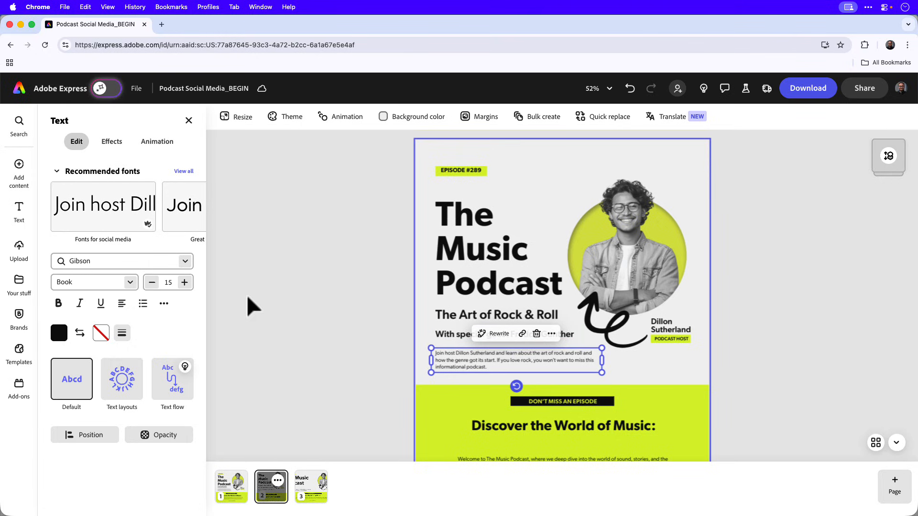
{"action": "left_click", "coordinate": [184, 283]}
{"action": "left_click", "coordinate": [185, 282]}
{"action": "left_click", "coordinate": [184, 282]}
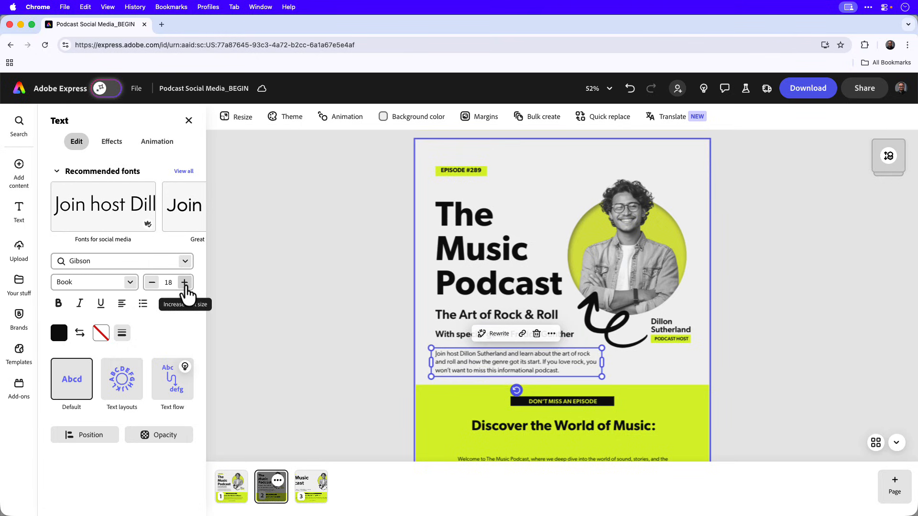
{"action": "left_click", "coordinate": [184, 282]}
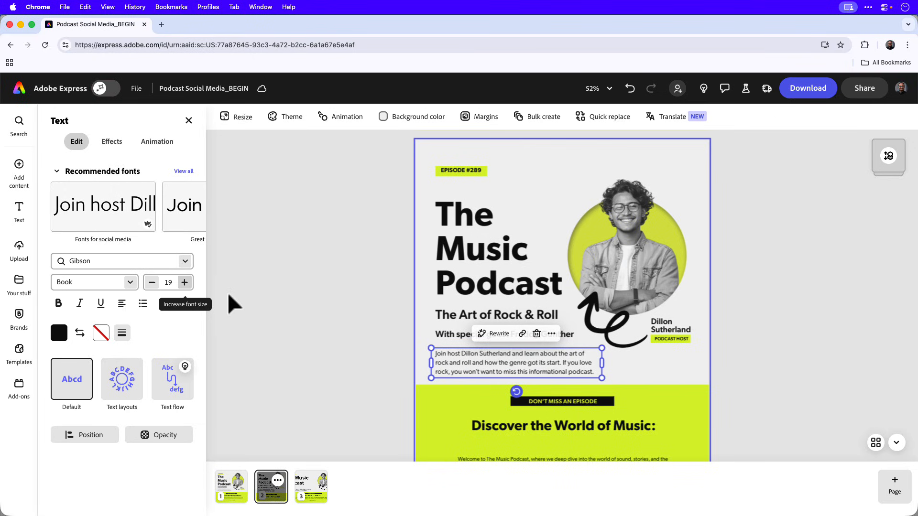
{"action": "left_click", "coordinate": [419, 320]}
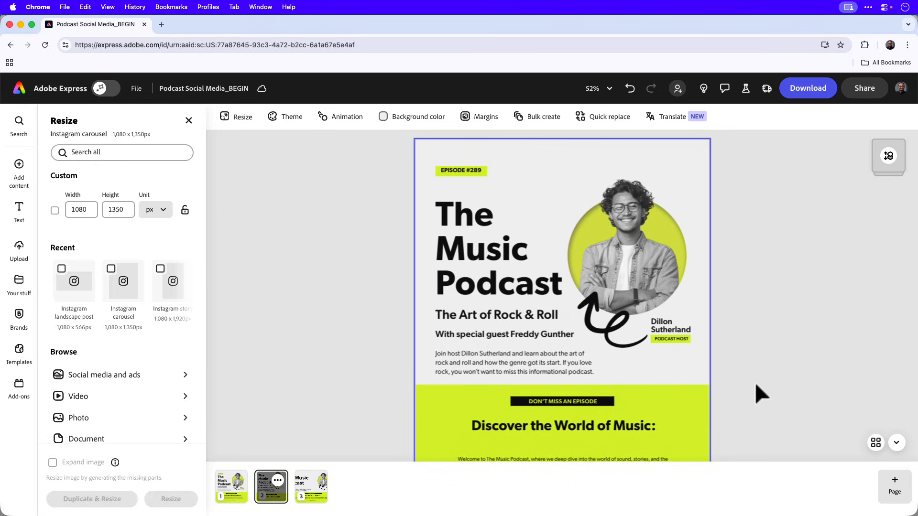
Step: Select the title, subtitle, guest line and description together, and nudge them slightly left and up
{"action": "left_click", "coordinate": [492, 357]}
{"action": "left_click", "coordinate": [488, 336], "text": "shift"}
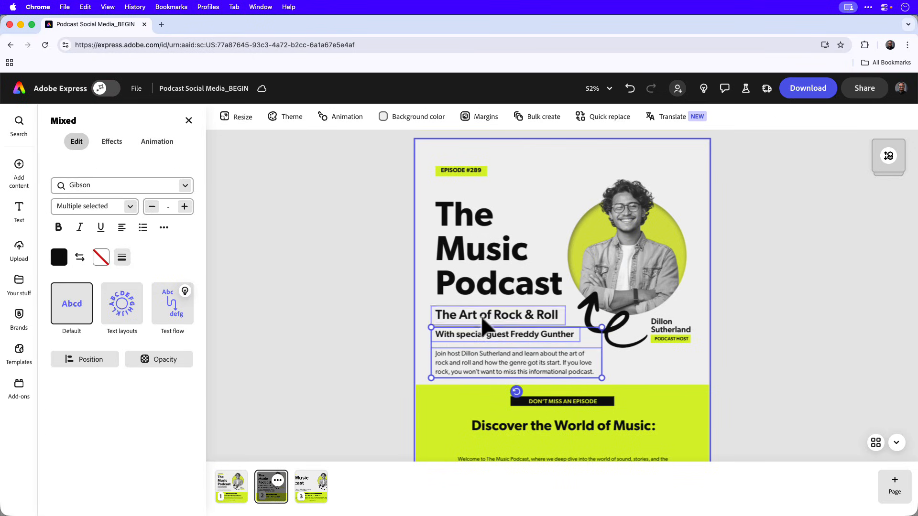
{"action": "left_click", "coordinate": [481, 316], "text": "shift"}
{"action": "left_click", "coordinate": [478, 300], "text": "shift"}
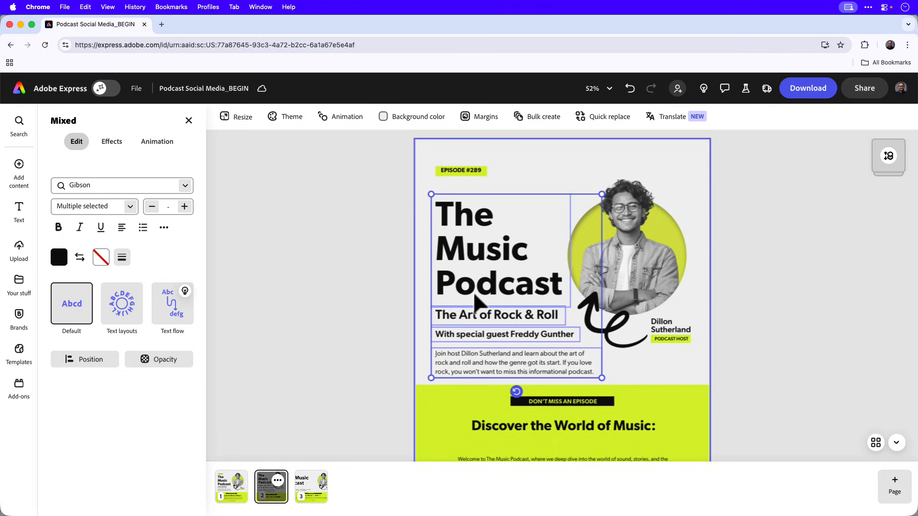
{"action": "key", "text": "shift+Left"}
{"action": "key", "text": "shift+Left"}
{"action": "key", "text": "Right"}
{"action": "key", "text": "Right"}
{"action": "key", "text": "Right"}
{"action": "key", "text": "Right"}
{"action": "key", "text": "Right"}
{"action": "key", "text": "Right"}
{"action": "key", "text": "Right"}
{"action": "key", "text": "Right"}
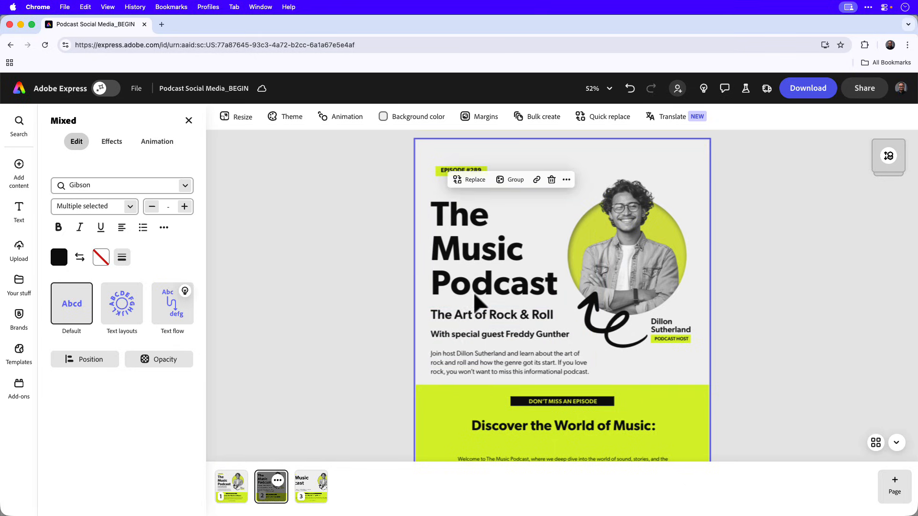
{"action": "key", "text": "Right"}
{"action": "key", "text": "Right"}
{"action": "key", "text": "Right"}
{"action": "key", "text": "Right"}
{"action": "key", "text": "Up"}
{"action": "key", "text": "Up"}
{"action": "key", "text": "Up"}
{"action": "key", "text": "Up"}
{"action": "key", "text": "Up"}
{"action": "key", "text": "Up"}
{"action": "key", "text": "Up"}
{"action": "key", "text": "Up"}
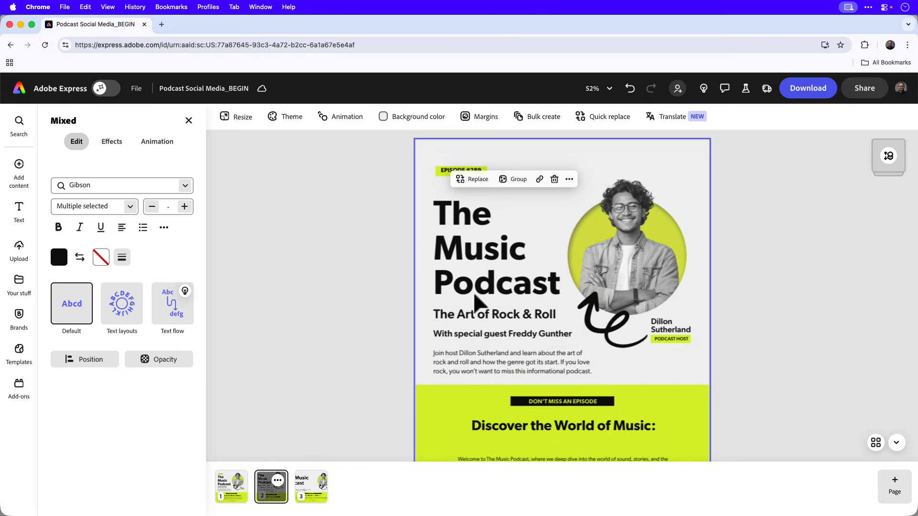
{"action": "left_click", "coordinate": [738, 317]}
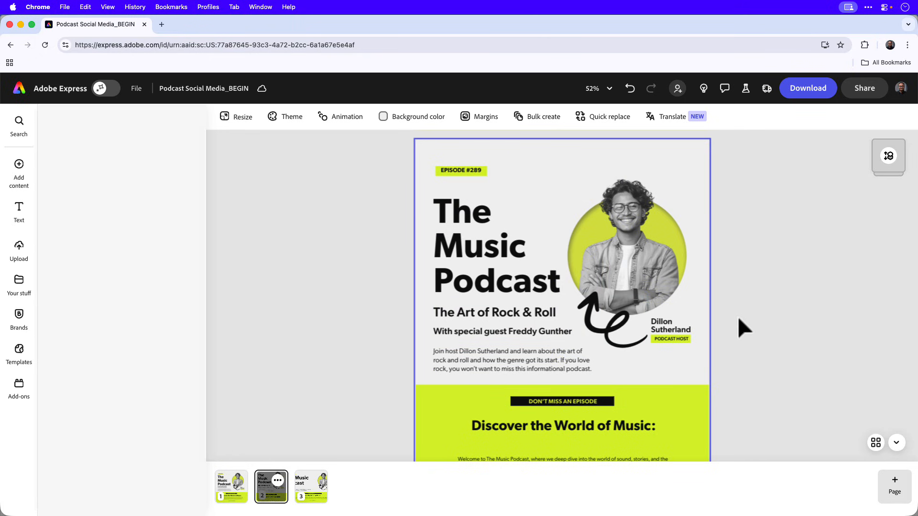
Step: Set the "Discover the World of Music:" heading to size 45, widen its box to one line and center it in the green section
{"action": "scroll", "coordinate": [727, 378], "scroll_direction": "down", "scroll_amount": 3}
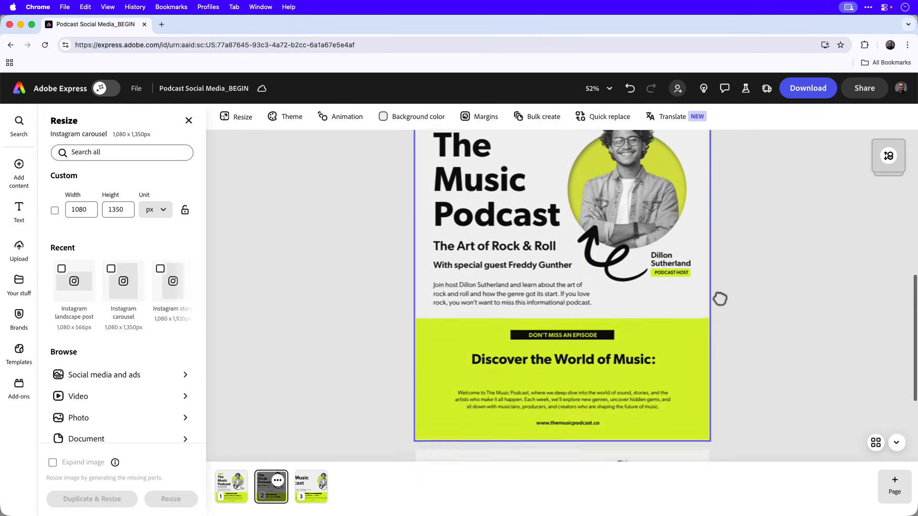
{"action": "left_click", "coordinate": [617, 348]}
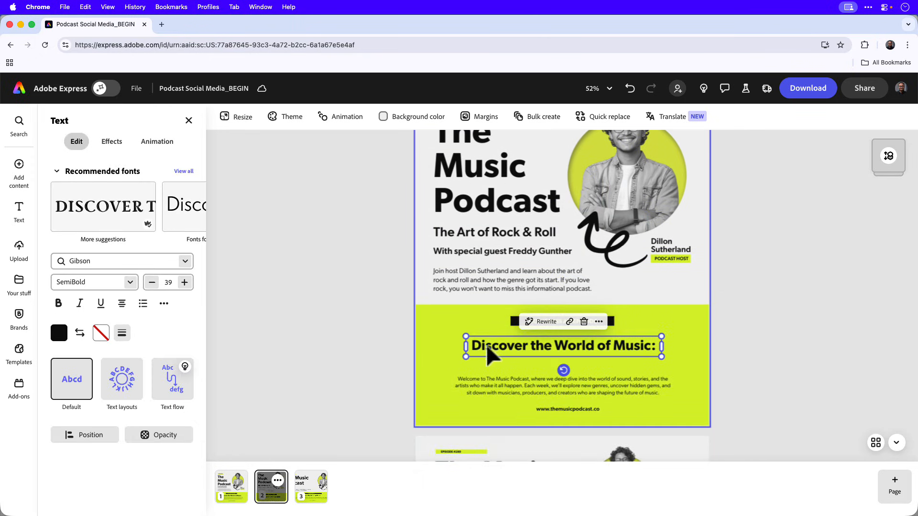
{"action": "left_click_drag", "start_coordinate": [465, 346], "coordinate": [439, 346]}
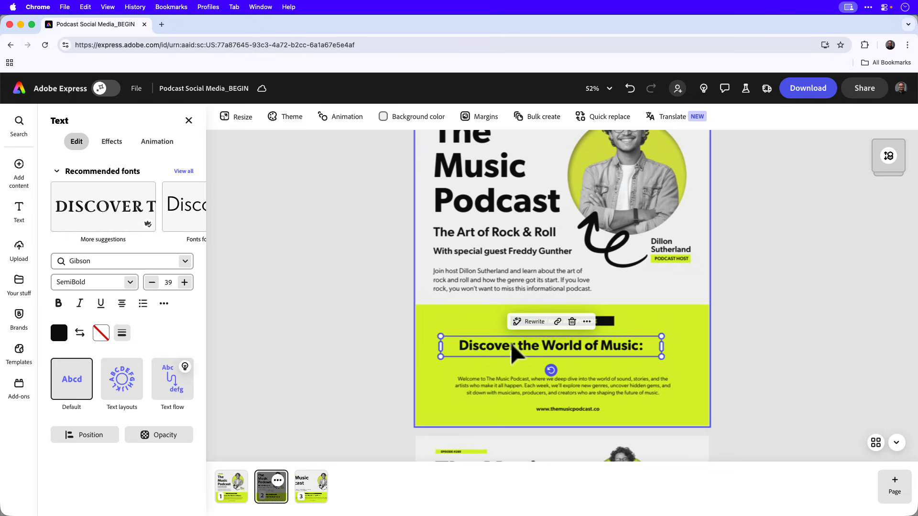
{"action": "left_click_drag", "start_coordinate": [526, 345], "coordinate": [536, 345]}
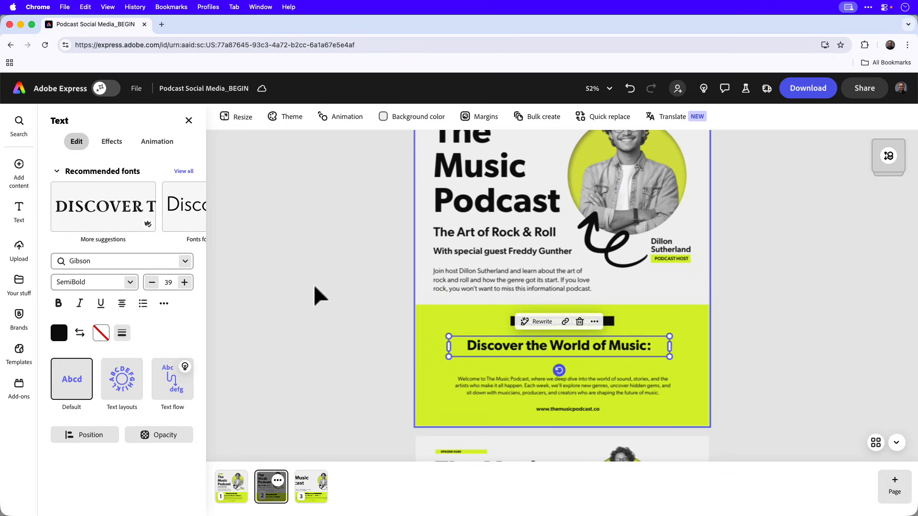
{"action": "left_click", "coordinate": [184, 282]}
{"action": "left_click", "coordinate": [185, 282]}
{"action": "left_click", "coordinate": [185, 282]}
{"action": "left_click", "coordinate": [184, 281]}
{"action": "left_click", "coordinate": [184, 281]}
{"action": "left_click", "coordinate": [184, 282]}
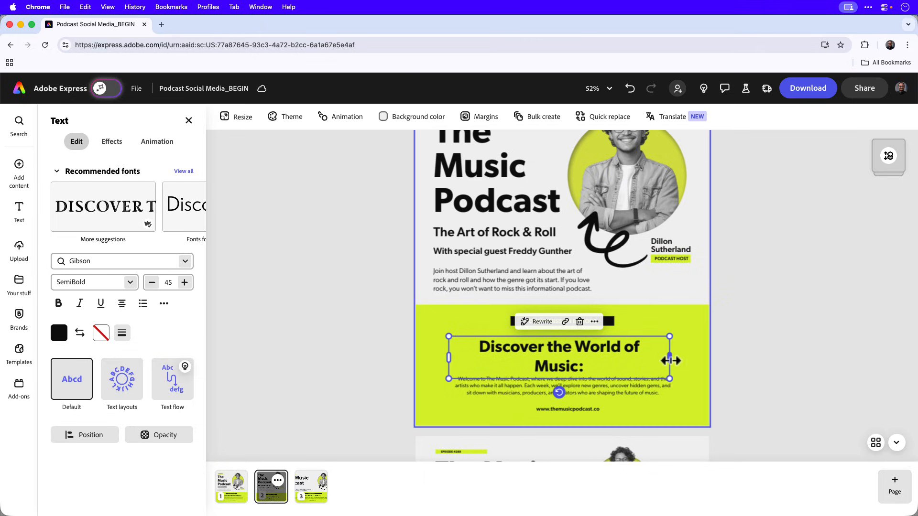
{"action": "left_click_drag", "start_coordinate": [669, 357], "coordinate": [681, 361]}
{"action": "left_click_drag", "start_coordinate": [623, 347], "coordinate": [621, 349]}
Step: Set the "Welcome to The Music Podcast" paragraph to size 18, and widen and reposition its text box so it fits on three lines
{"action": "left_click", "coordinate": [584, 387]}
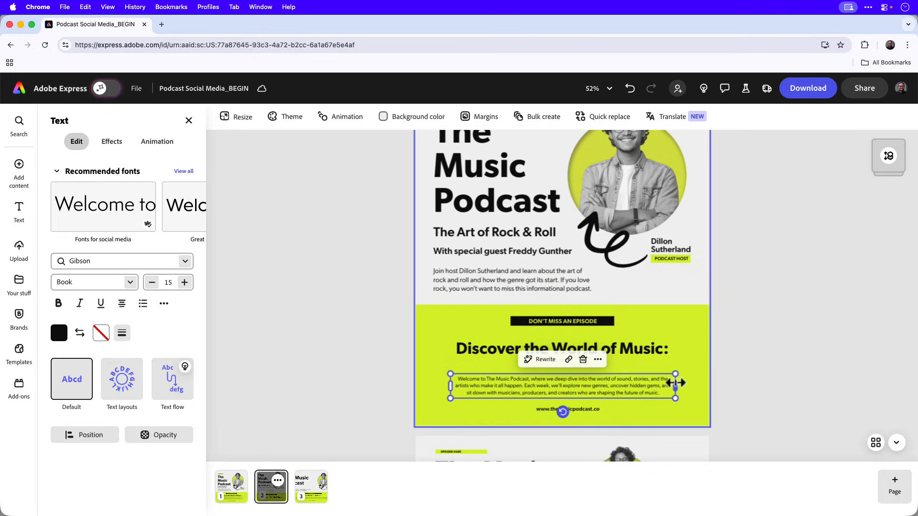
{"action": "left_click_drag", "start_coordinate": [683, 386], "coordinate": [646, 381]}
{"action": "left_click", "coordinate": [184, 282]}
{"action": "left_click", "coordinate": [184, 282]}
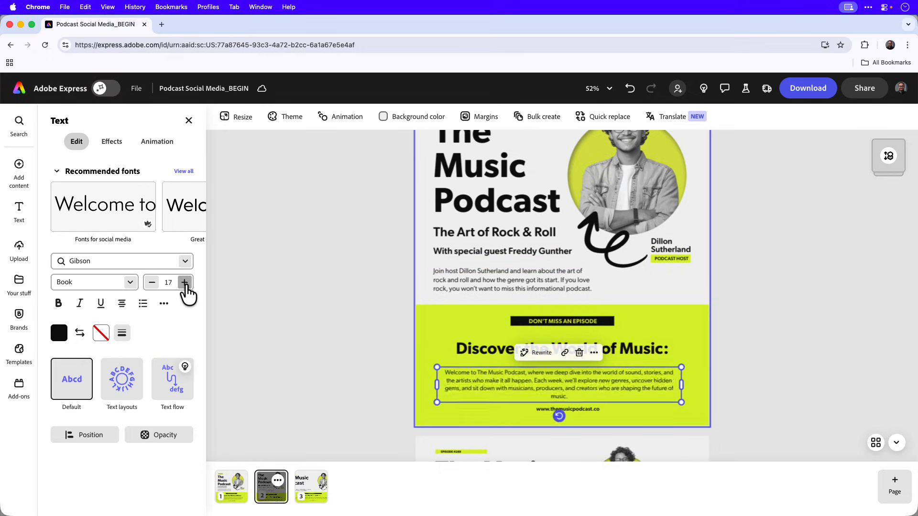
{"action": "left_click", "coordinate": [184, 282]}
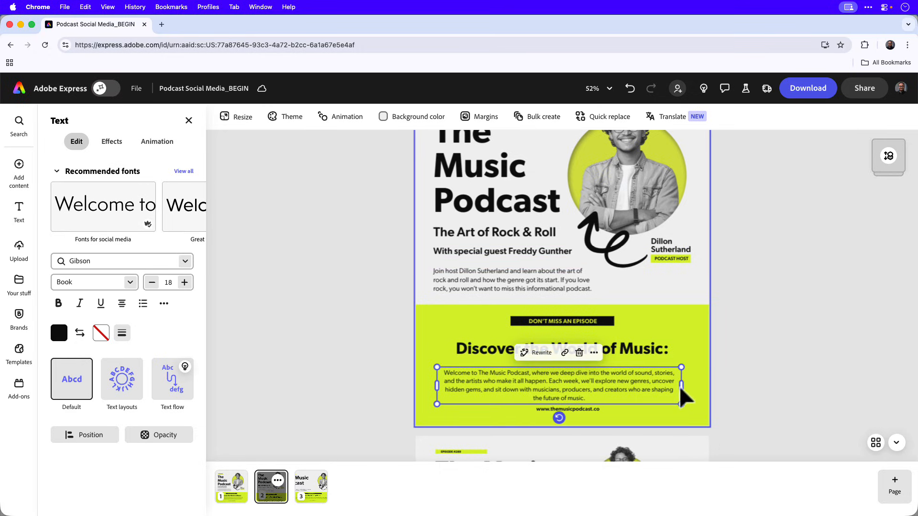
{"action": "left_click_drag", "start_coordinate": [682, 386], "coordinate": [658, 383]}
{"action": "left_click", "coordinate": [735, 377]}
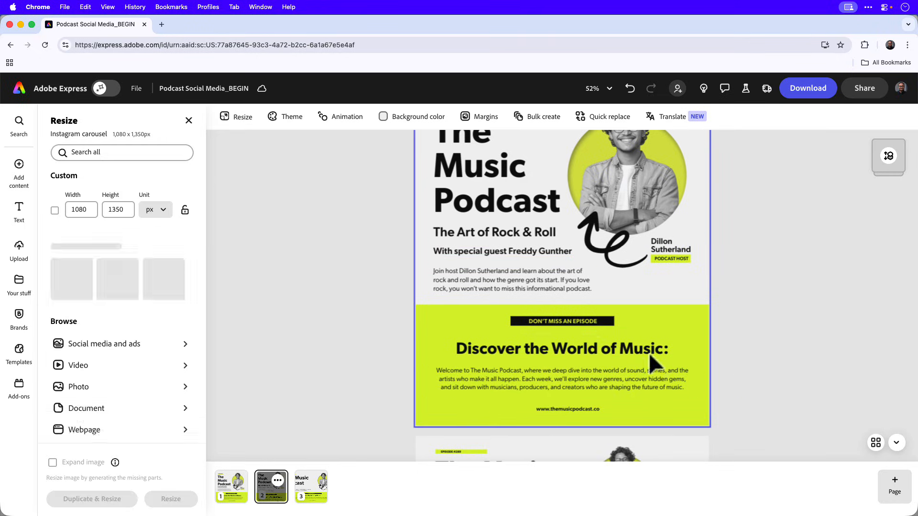
Step: Move the "DON'T MISS AN EPISODE" text and its black bar together slightly down, closer to the heading
{"action": "left_click", "coordinate": [518, 322]}
{"action": "left_click", "coordinate": [548, 325], "text": "shift"}
{"action": "left_click_drag", "start_coordinate": [547, 324], "coordinate": [548, 327]}
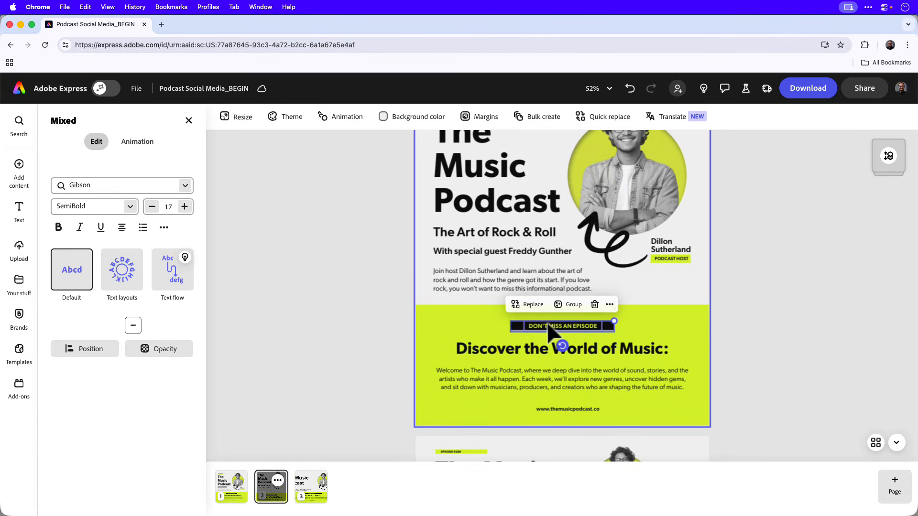
{"action": "left_click", "coordinate": [754, 345]}
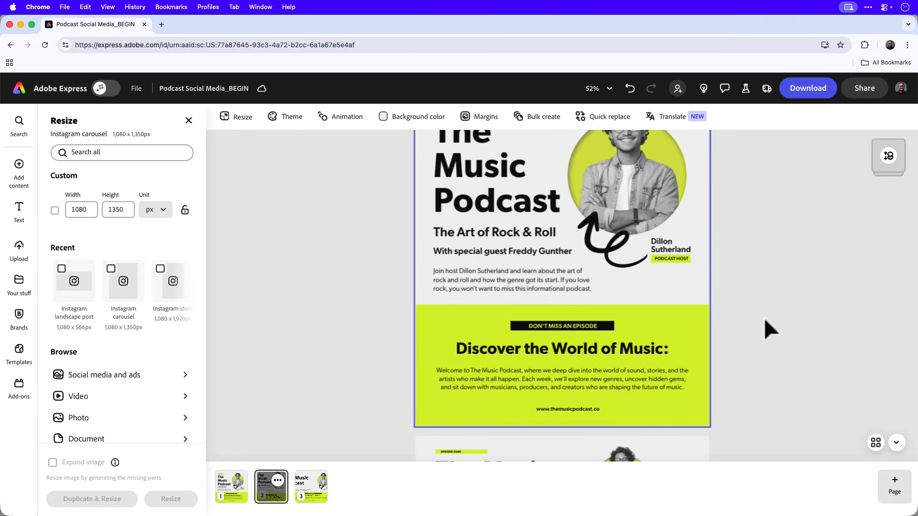
Step: Open the landscape page 3 and move its title, subtitle and description text block left
{"action": "left_click", "coordinate": [875, 444]}
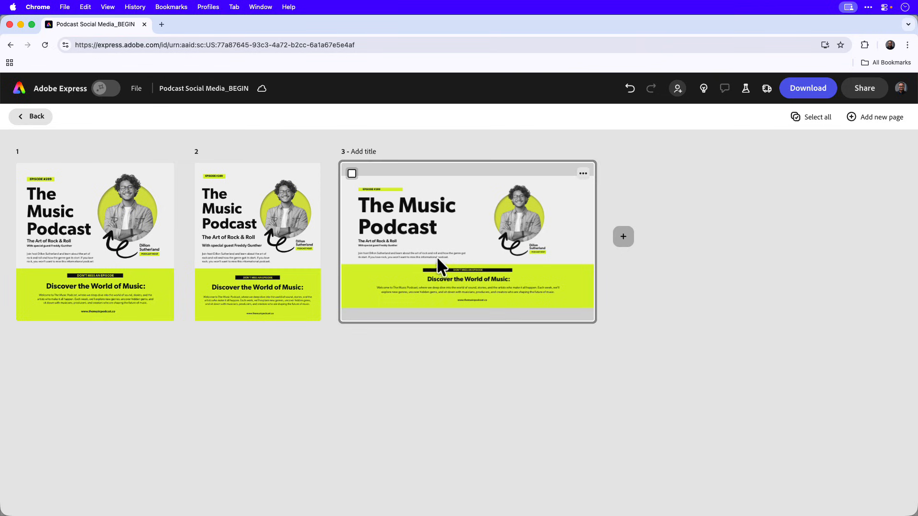
{"action": "double_click", "coordinate": [446, 248]}
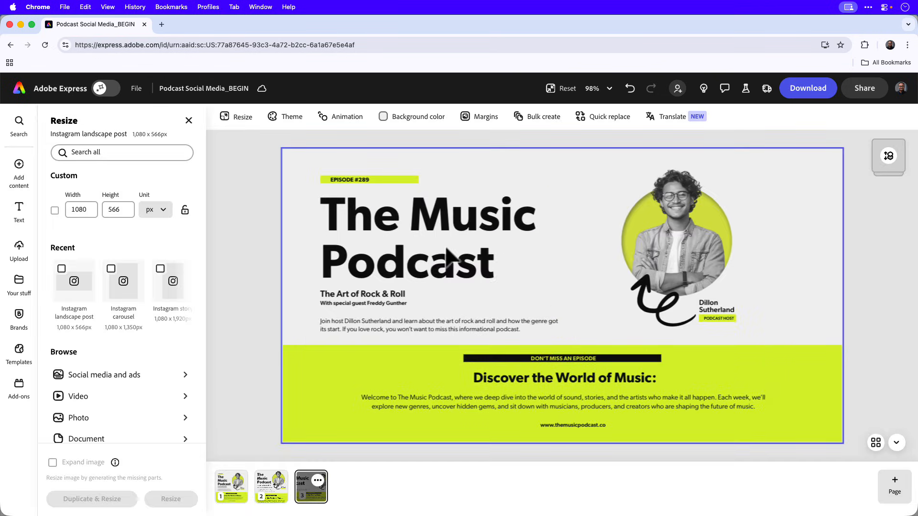
{"action": "left_click", "coordinate": [444, 250]}
{"action": "left_click", "coordinate": [362, 293], "text": "shift"}
{"action": "left_click", "coordinate": [368, 328], "text": "shift"}
{"action": "left_click_drag", "start_coordinate": [368, 328], "coordinate": [349, 328]}
Step: Widen and shrink the page 3 title to fit one line, and enlarge the host portrait and move it right
{"action": "left_click_drag", "start_coordinate": [543, 242], "coordinate": [795, 241]}
{"action": "left_click", "coordinate": [153, 281]}
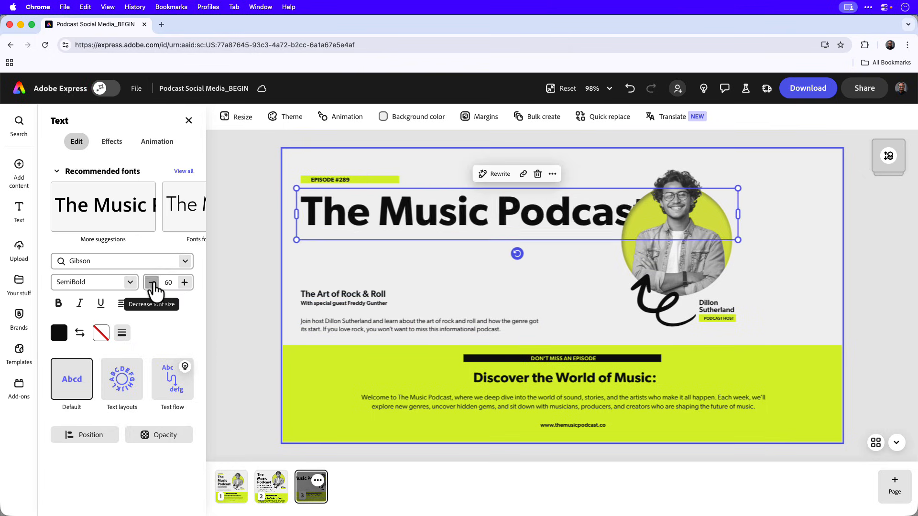
{"action": "left_click_drag", "start_coordinate": [676, 239], "coordinate": [717, 237]}
{"action": "mouse_move", "coordinate": [786, 331]}
{"action": "left_mouse_down"}
{"action": "mouse_move", "coordinate": [816, 368]}
{"action": "mouse_move", "coordinate": [787, 324]}
{"action": "left_mouse_up"}
Step: Enlarge the page 3 subtitle, guest line and description, and space them out below the title
{"action": "left_click", "coordinate": [342, 293]}
{"action": "left_click_drag", "start_coordinate": [388, 300], "coordinate": [438, 265]}
{"action": "left_click_drag", "start_coordinate": [465, 294], "coordinate": [624, 324]}
{"action": "left_click", "coordinate": [352, 284], "text": "shift"}
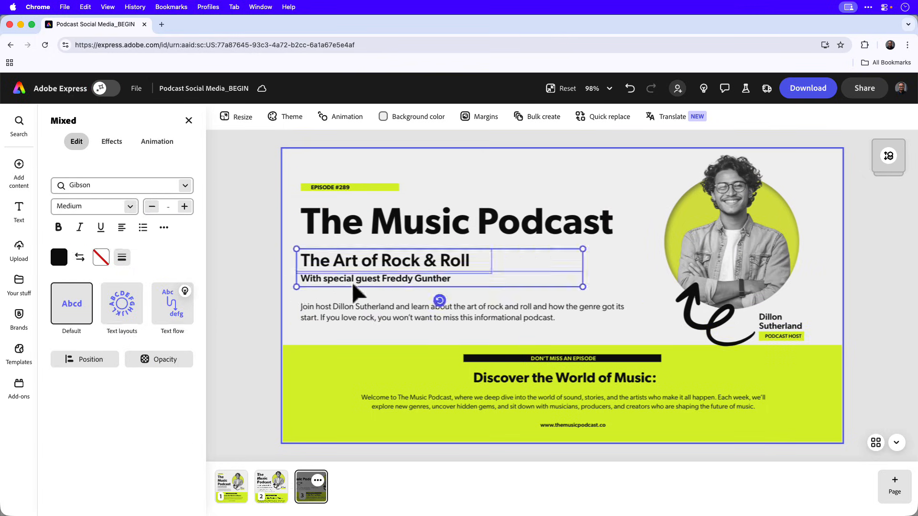
Step: Enlarge the welcome paragraph and the "Discover the World of Music:" heading in page 3's green section, keeping both centered
{"action": "left_click", "coordinate": [563, 402]}
{"action": "left_click_drag", "start_coordinate": [811, 407], "coordinate": [795, 407]}
{"action": "left_click", "coordinate": [564, 378]}
{"action": "left_click_drag", "start_coordinate": [696, 388], "coordinate": [747, 392]}
{"action": "key", "text": "Escape"}
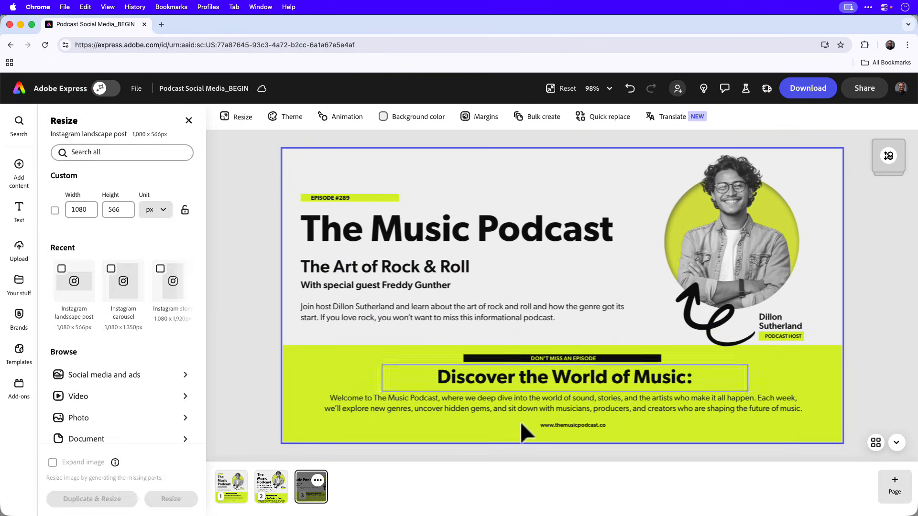
Step: Review all three pages in the overview, return to page 1 and look through the Photo resize presets
{"action": "left_click", "coordinate": [875, 443]}
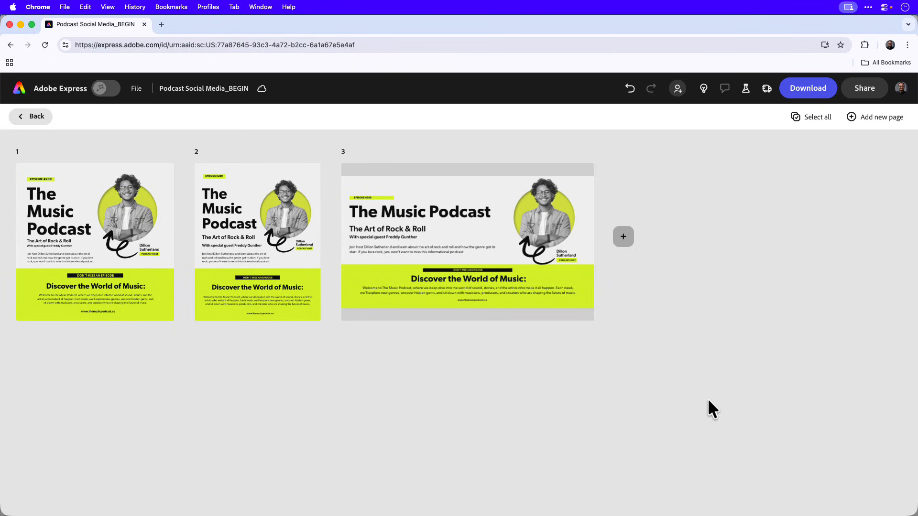
{"action": "left_click", "coordinate": [31, 119]}
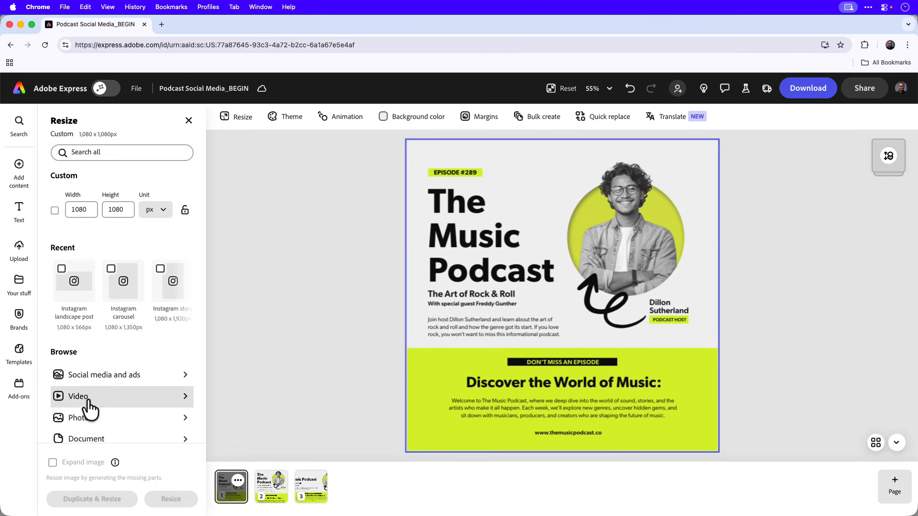
{"action": "left_click", "coordinate": [119, 421]}
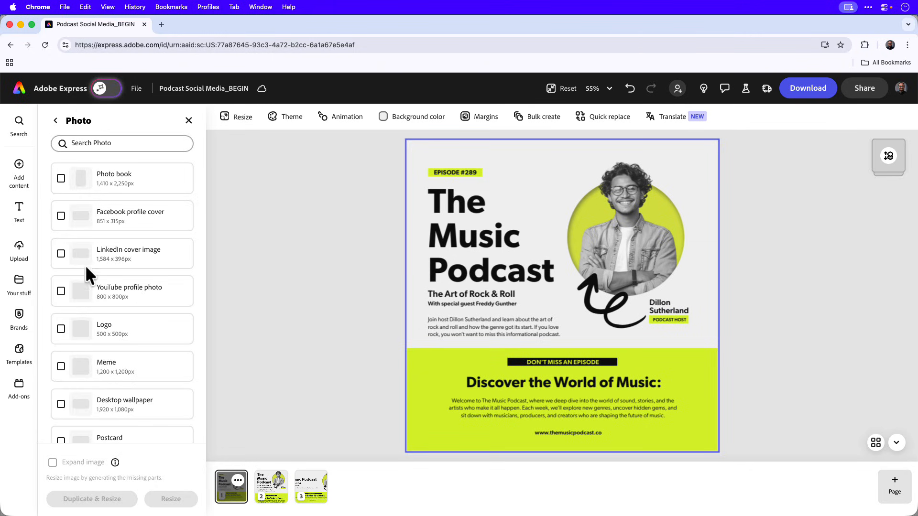
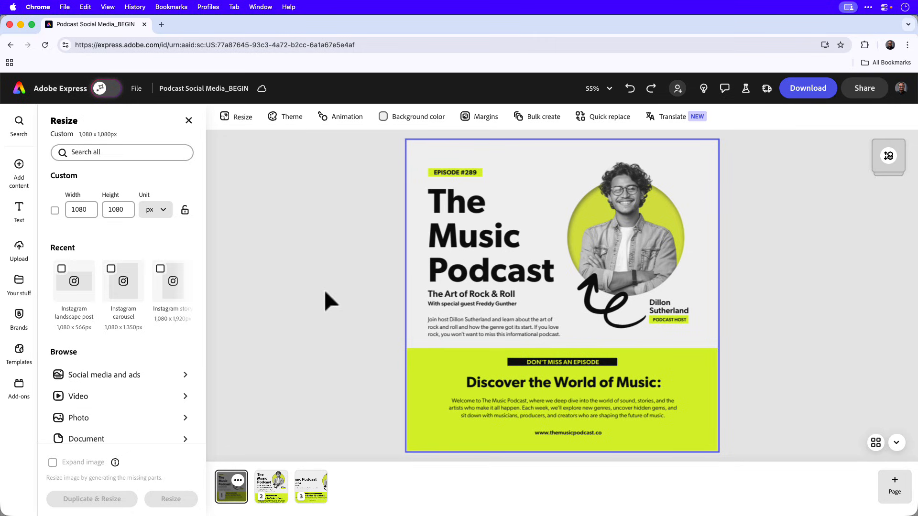
Step: Try the orange-red and blue-purple Multipage colour themes on page 1, and settle on the light green, teal and magenta one
{"action": "left_click", "coordinate": [289, 124]}
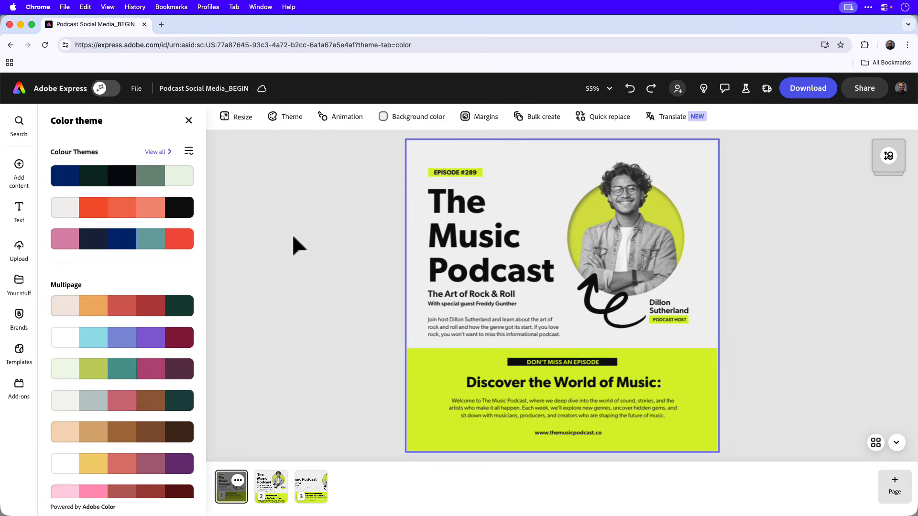
{"action": "left_click", "coordinate": [191, 310]}
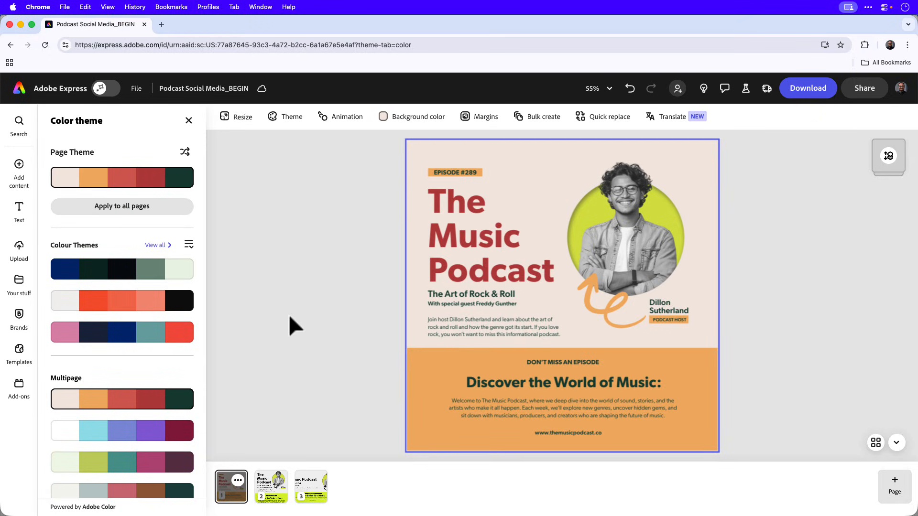
{"action": "scroll", "coordinate": [141, 366], "scroll_direction": "down", "scroll_amount": 5}
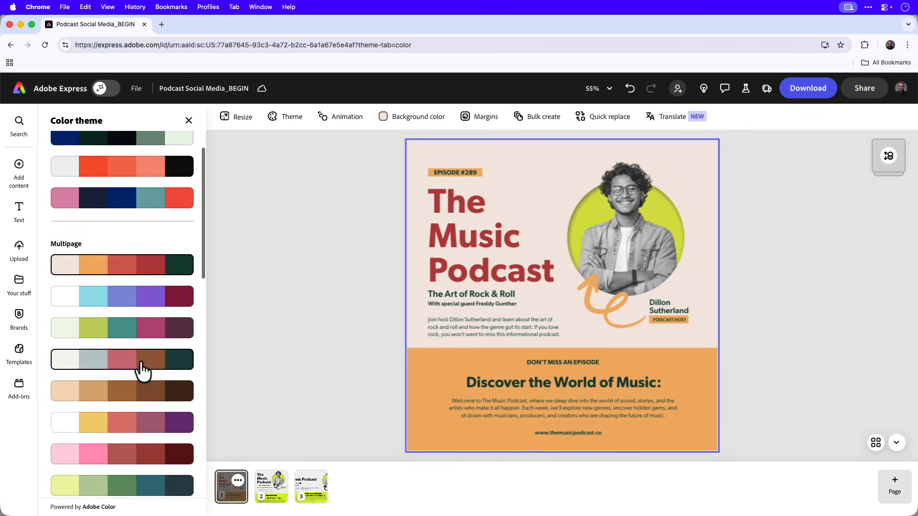
{"action": "left_click", "coordinate": [144, 299]}
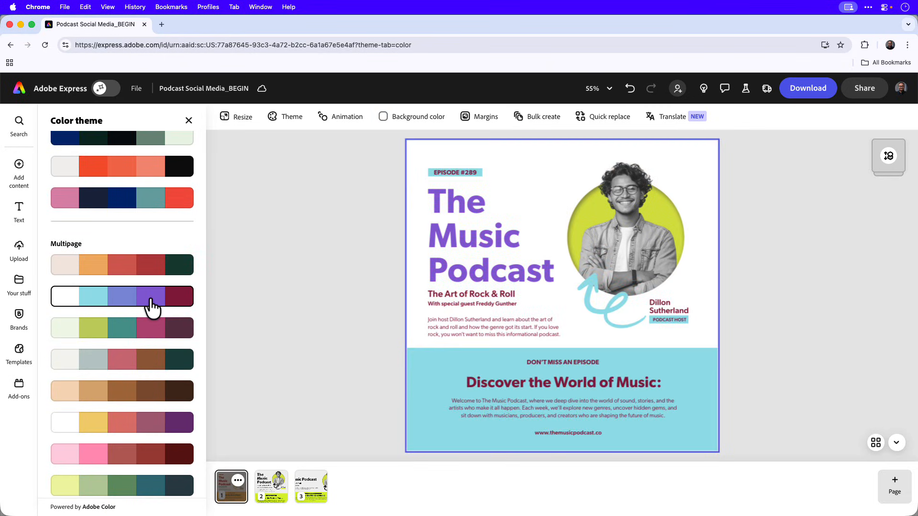
{"action": "left_click", "coordinate": [144, 330]}
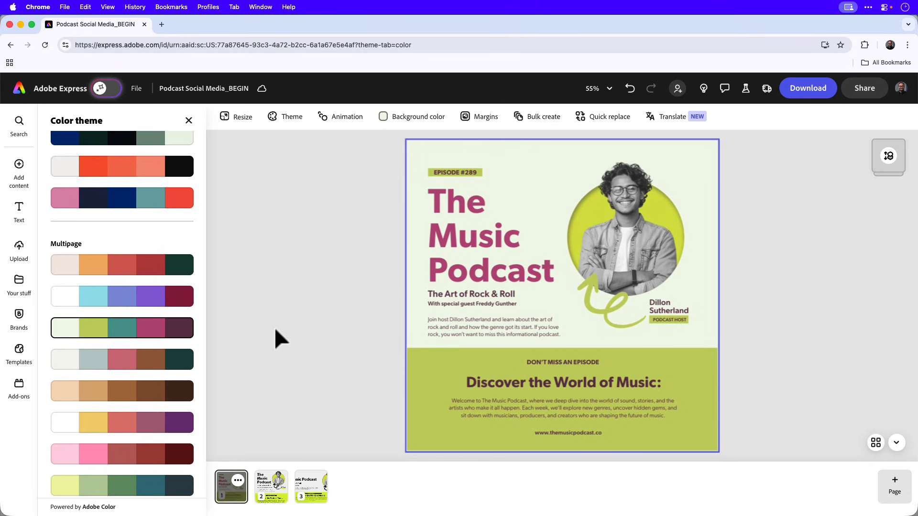
Step: Apply page 1's colour theme to all pages, check pages 2 and 3, and return to page 1
{"action": "scroll", "coordinate": [156, 338], "scroll_direction": "up", "scroll_amount": 3}
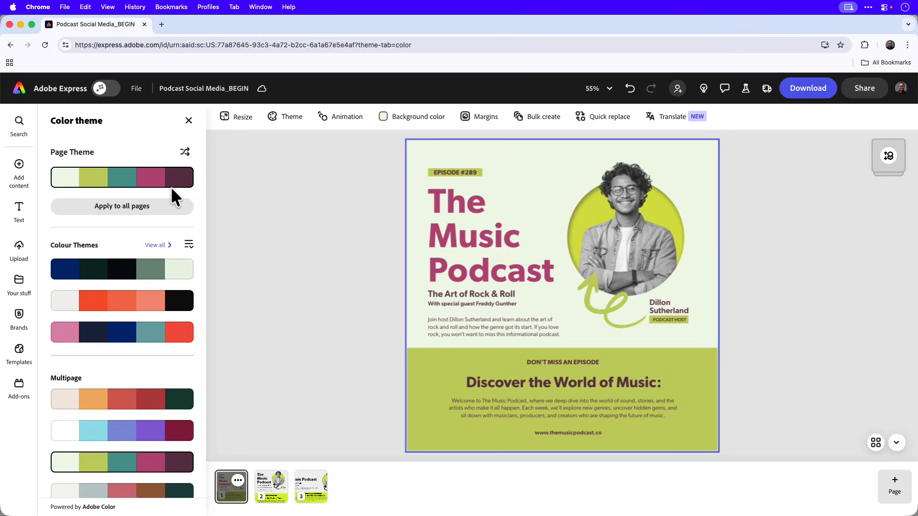
{"action": "left_click", "coordinate": [174, 215]}
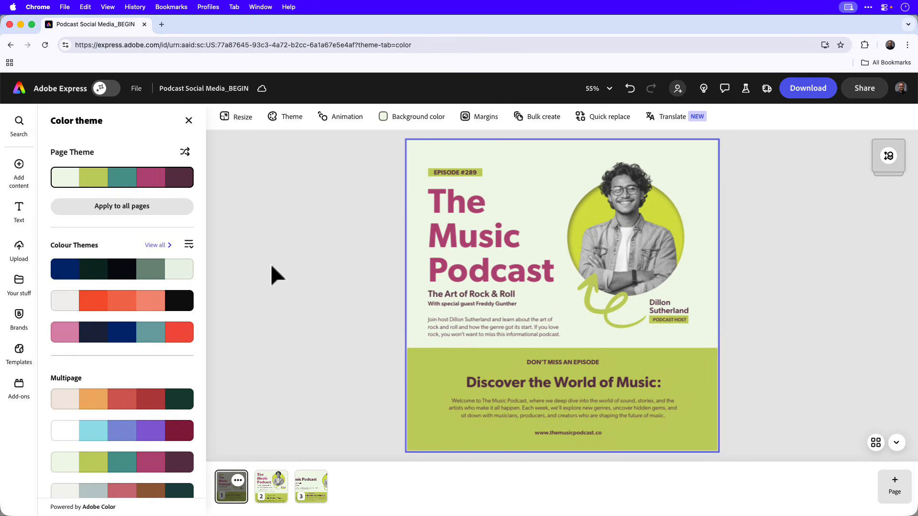
{"action": "left_click", "coordinate": [268, 493]}
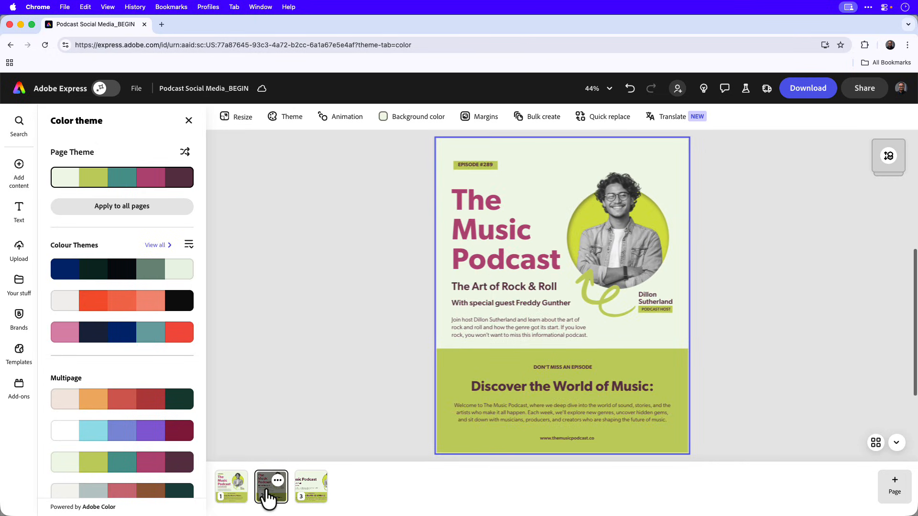
{"action": "left_click", "coordinate": [303, 497]}
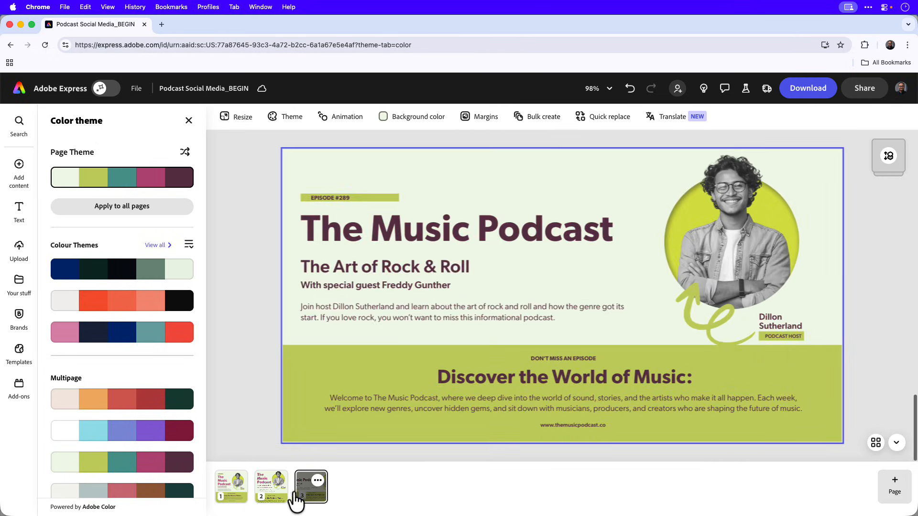
{"action": "left_click", "coordinate": [265, 497]}
{"action": "left_click", "coordinate": [238, 497]}
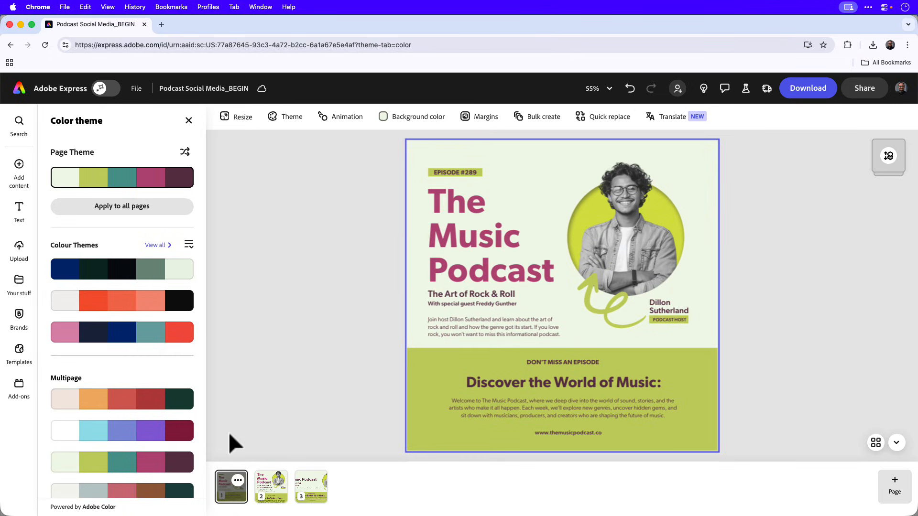
Step: Download all pages in PNG format at size 1
{"action": "left_click", "coordinate": [826, 96]}
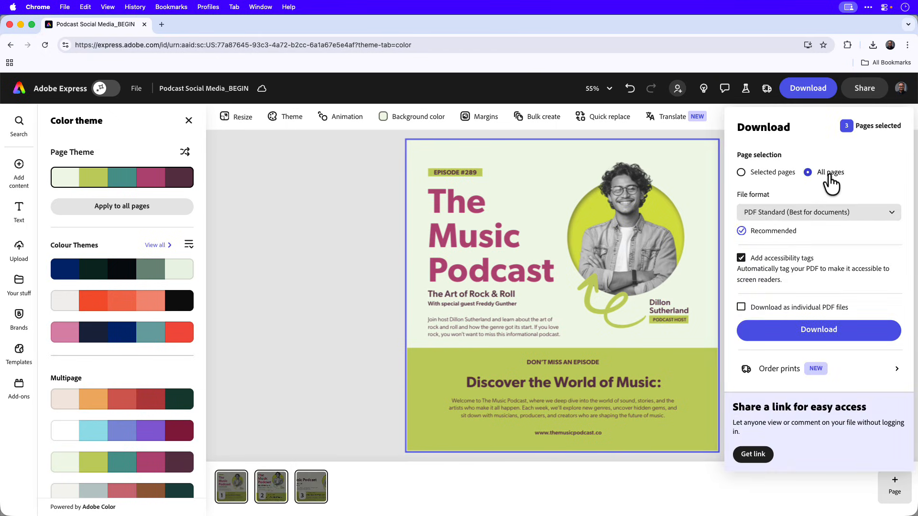
{"action": "left_click", "coordinate": [828, 216]}
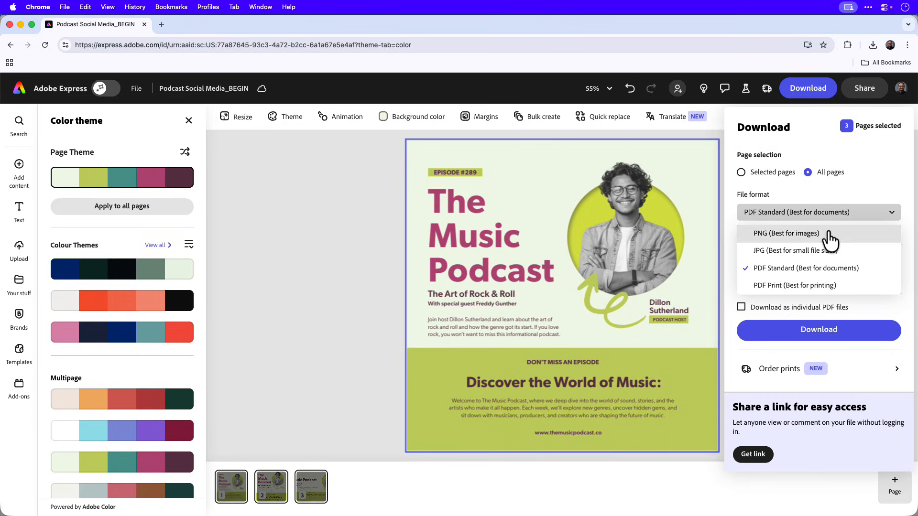
{"action": "left_click", "coordinate": [830, 234]}
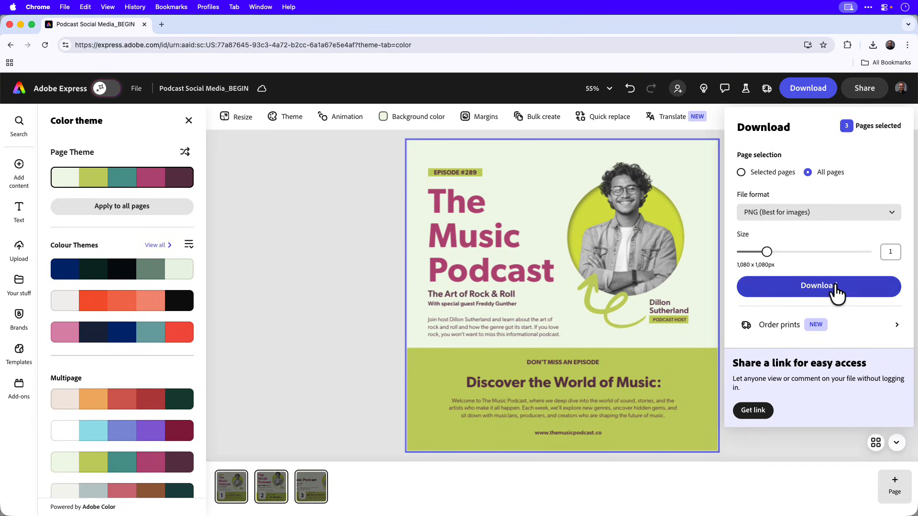
{"action": "left_click", "coordinate": [835, 289]}
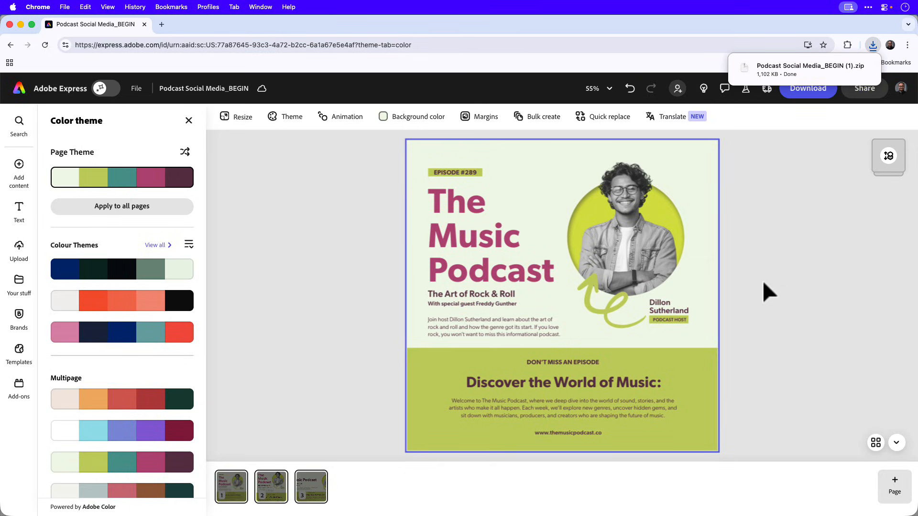
Step: Open the downloaded zip in Finder and preview Podcast Social Media_BEGIN-2.png and Podcast Social Media_BEGIN-3.png
{"action": "left_click", "coordinate": [789, 69]}
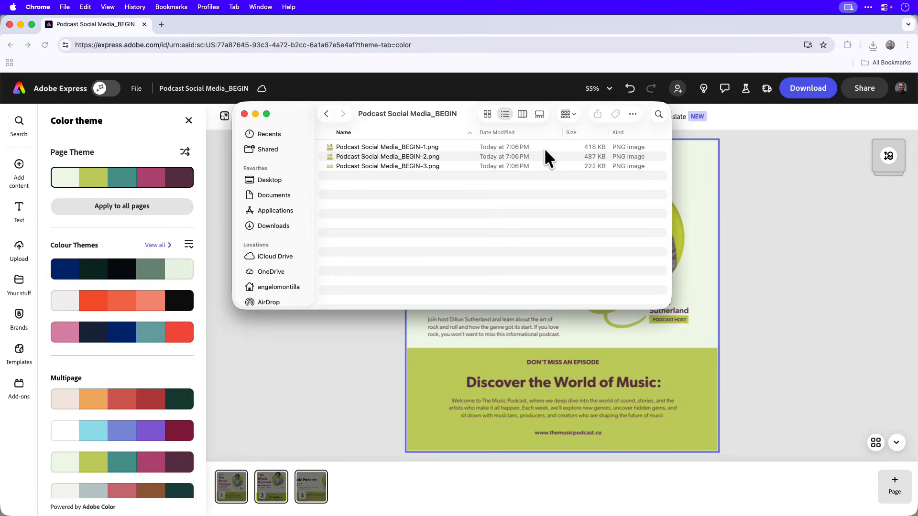
{"action": "left_click", "coordinate": [425, 154]}
{"action": "key", "text": "space"}
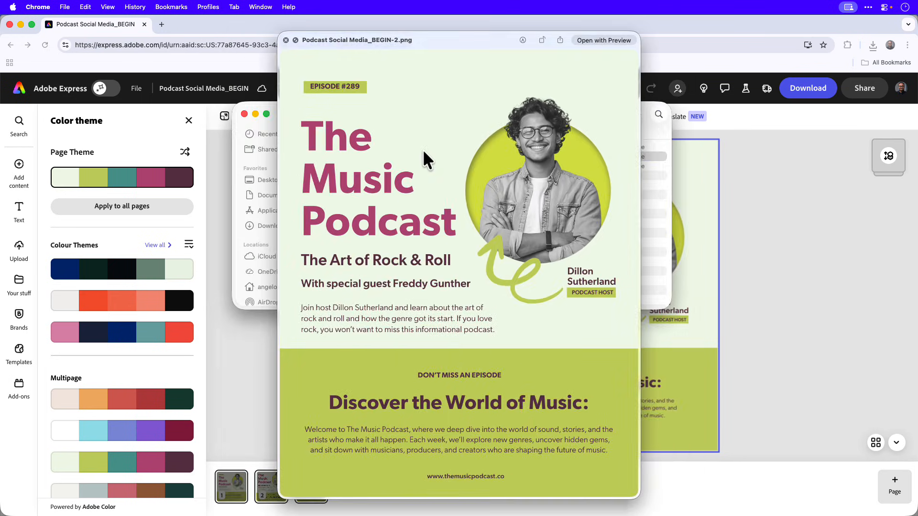
{"action": "key", "text": "Down"}
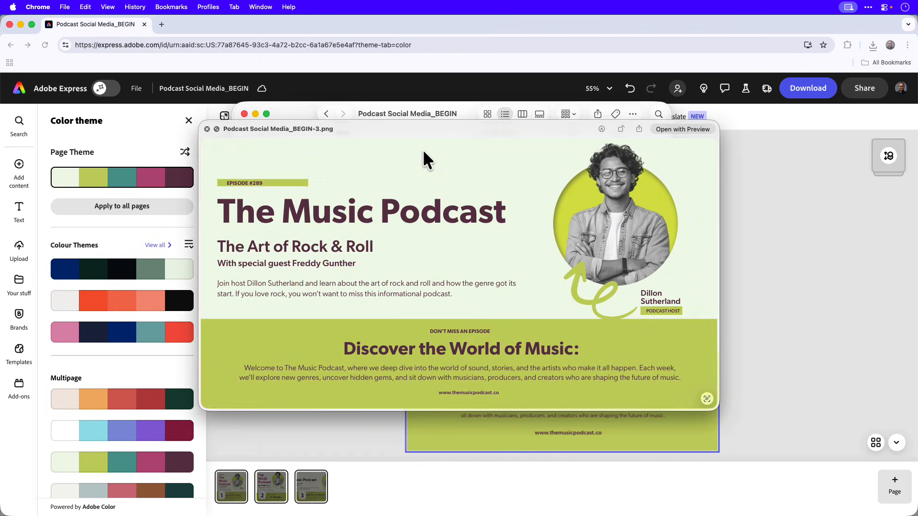